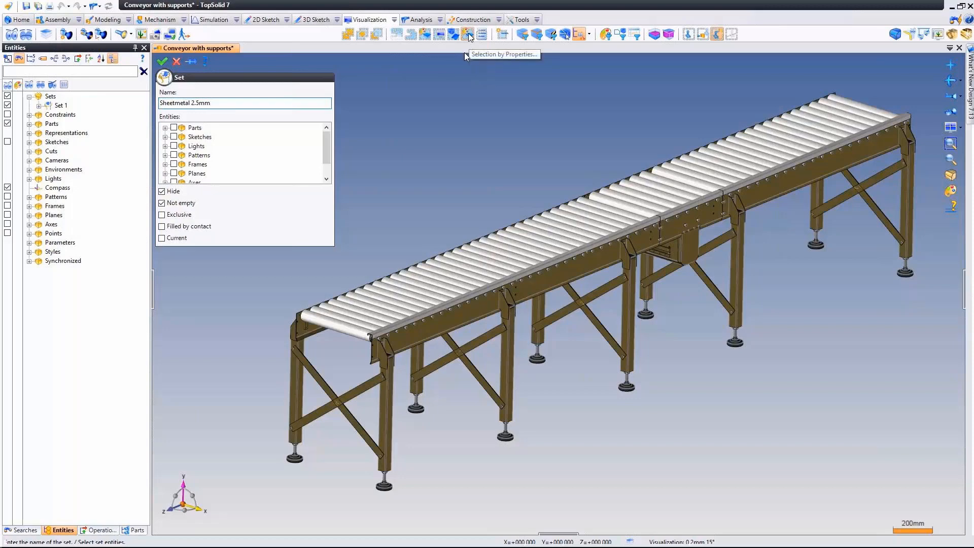
Step: Start a selection by properties for the set and add the Sheet Metal filter as its first criterion
left_click(467, 35)
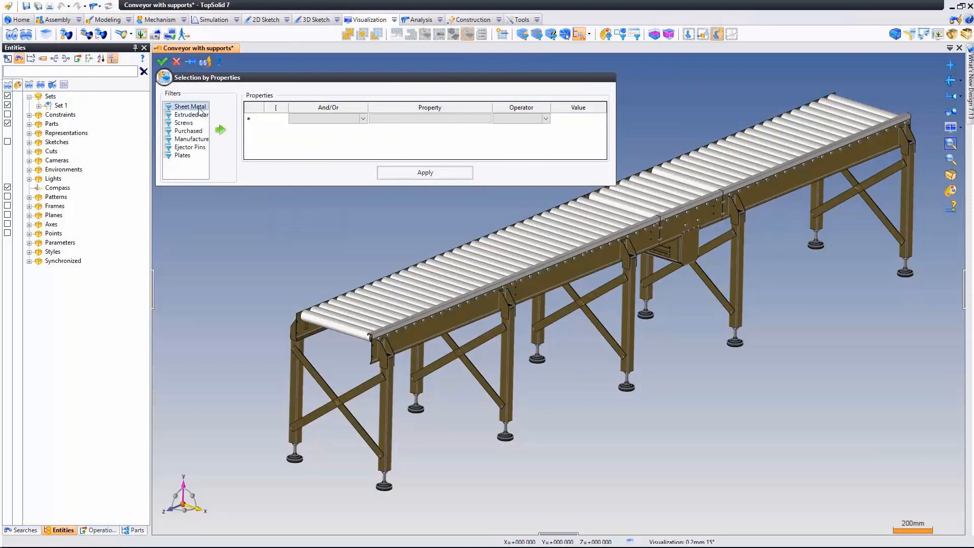
left_click(221, 130)
left_click(507, 120)
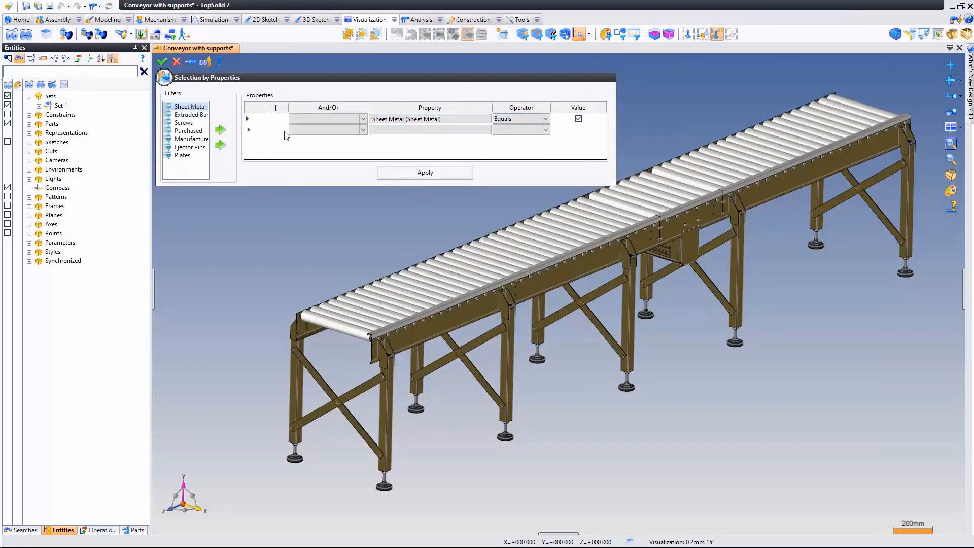
Step: Add a second selection criterion based on the standard Thickness dimension property
left_click(383, 131)
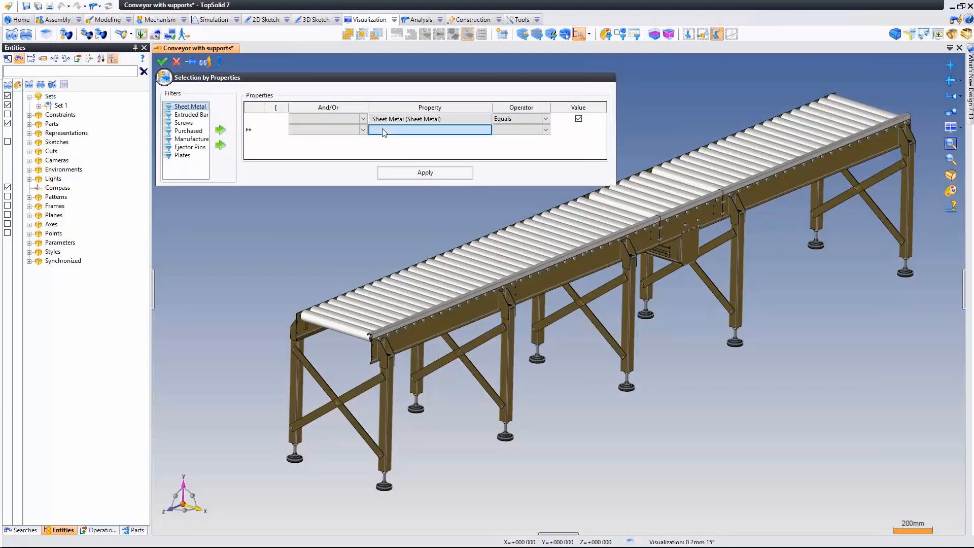
left_click(383, 131)
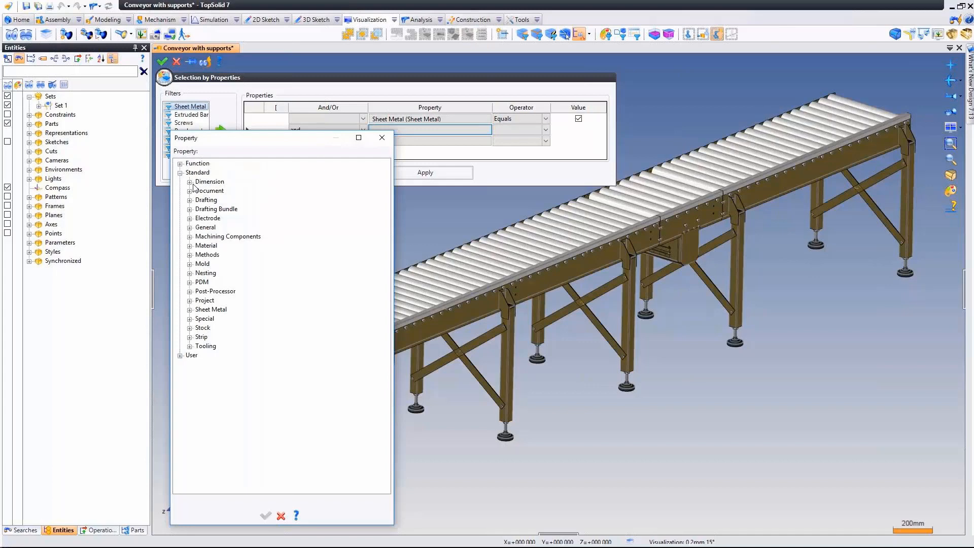
left_click(190, 182)
left_click(223, 274)
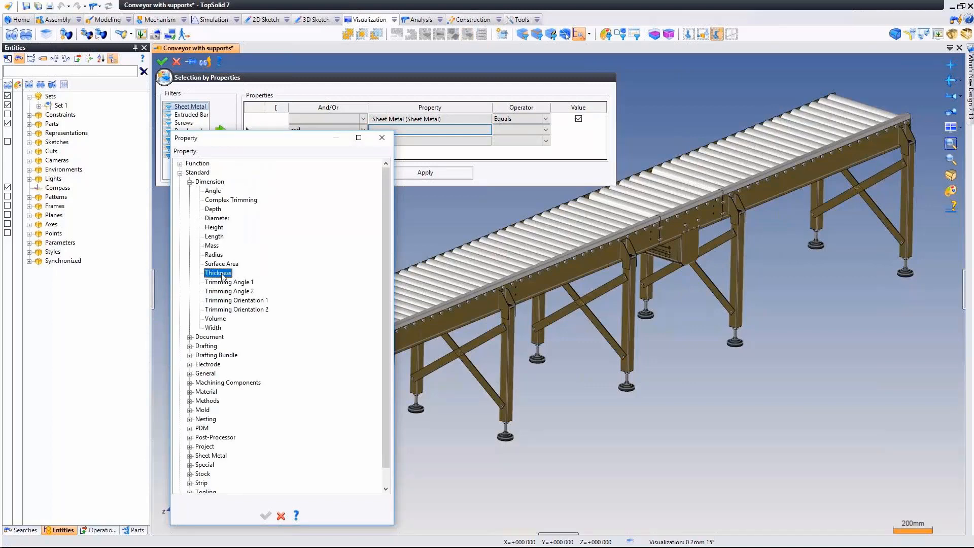
left_click(265, 515)
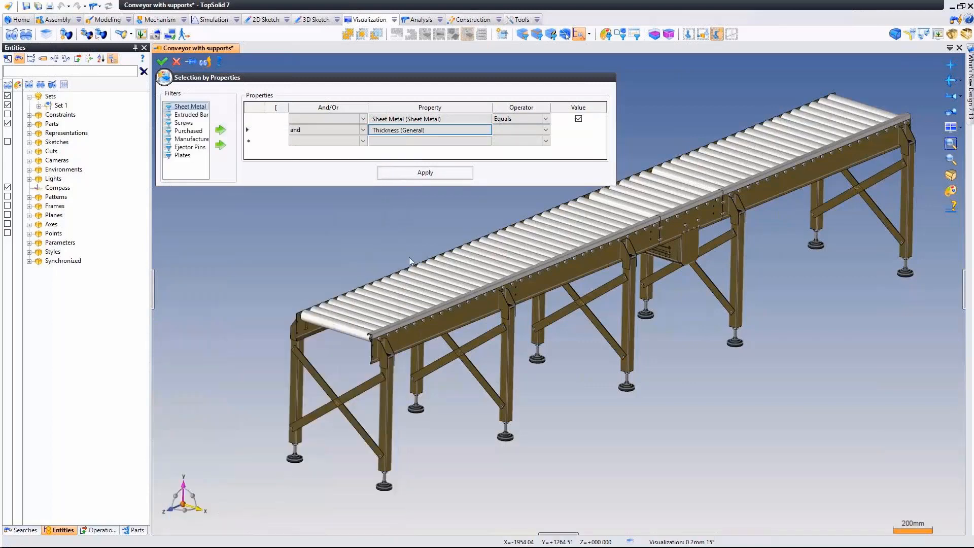
Step: Define the Thickness criterion with the Equals operator and a value of 2,5 mm
left_click(519, 131)
left_click(527, 131)
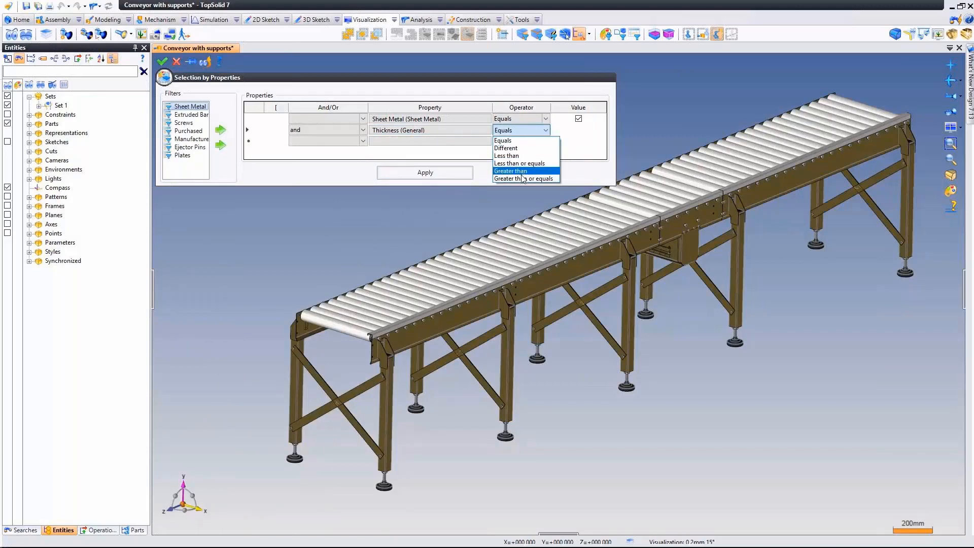
left_click(520, 141)
left_click(571, 130)
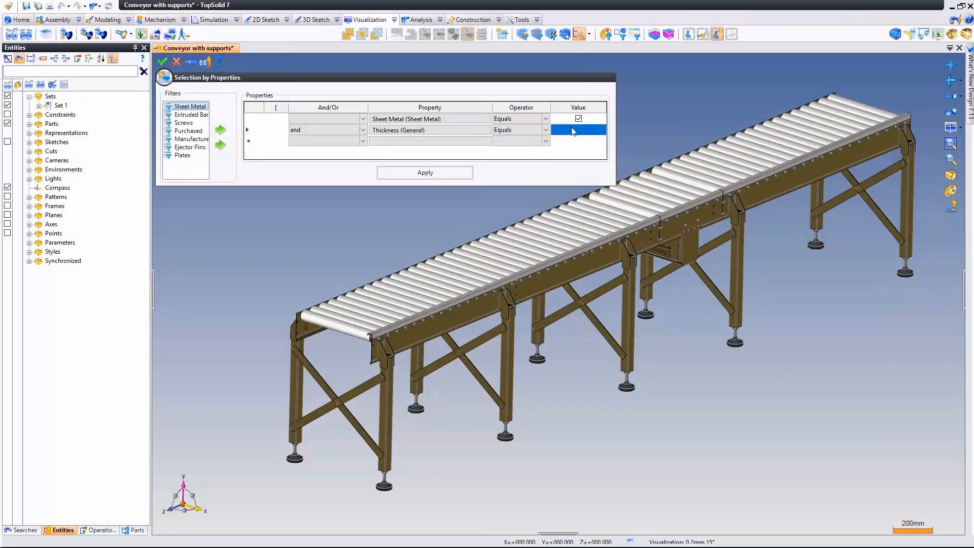
left_click(571, 129)
type("2,5")
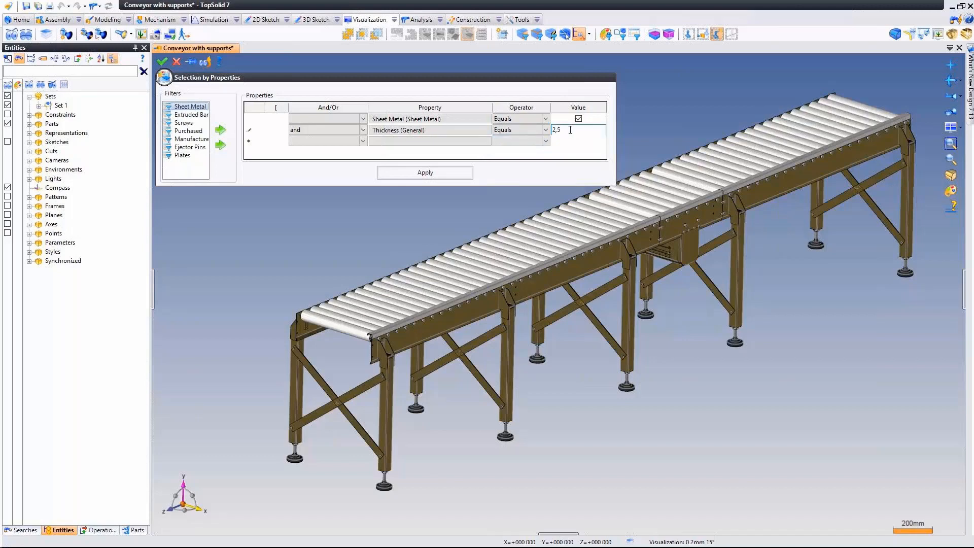
key("Return")
left_click(517, 142)
Step: Apply the property criteria to select the matching sheet metal parts and accept the selection for the set
left_click(429, 174)
right_click(312, 226)
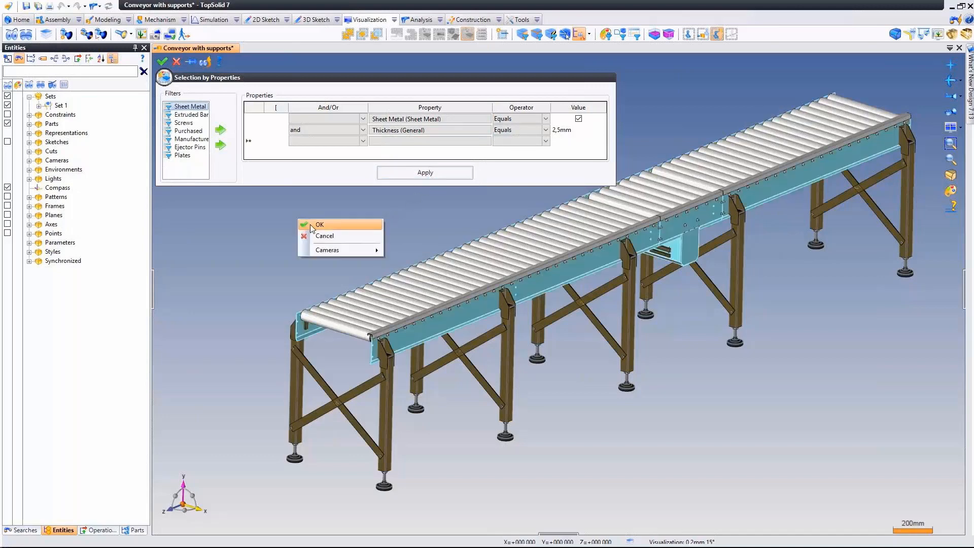
left_click(318, 224)
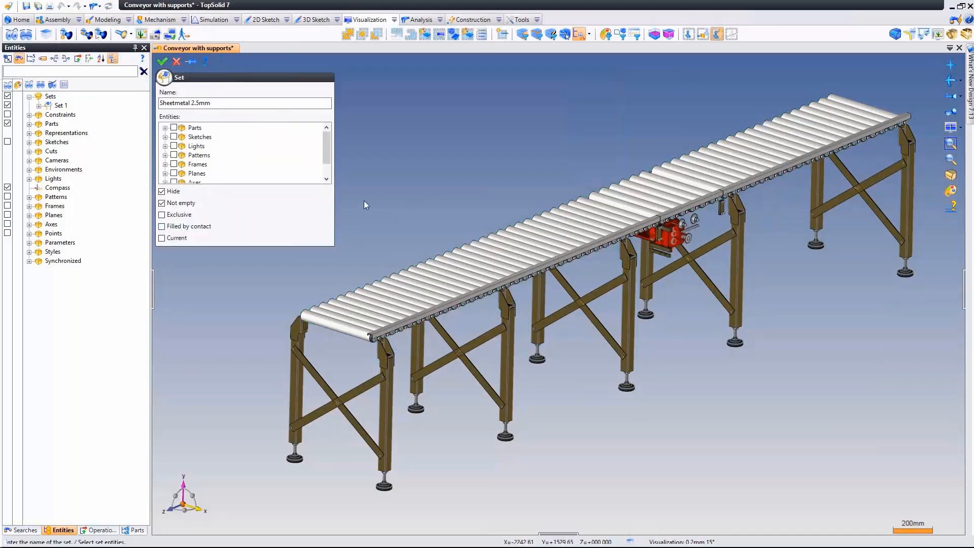
Step: Turn off the set's Hide option after toggling it, validate the Sheetmetal 2.5mm set, and highlight its parts in the model
left_click(164, 193)
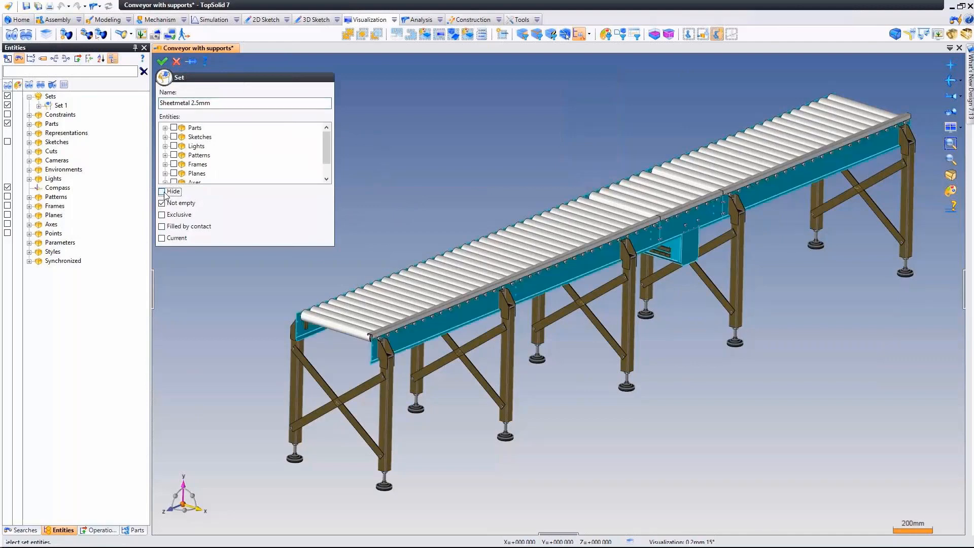
left_click(164, 192)
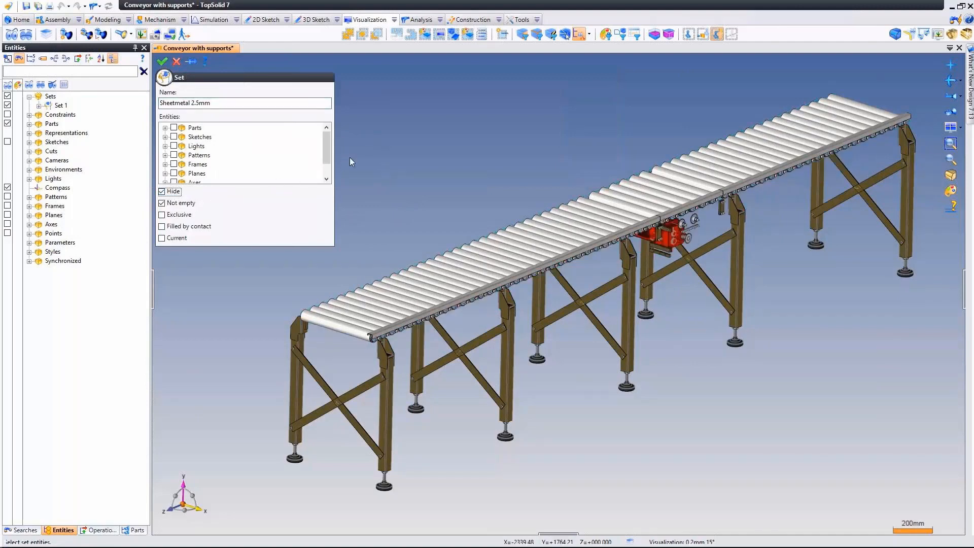
left_click(168, 193)
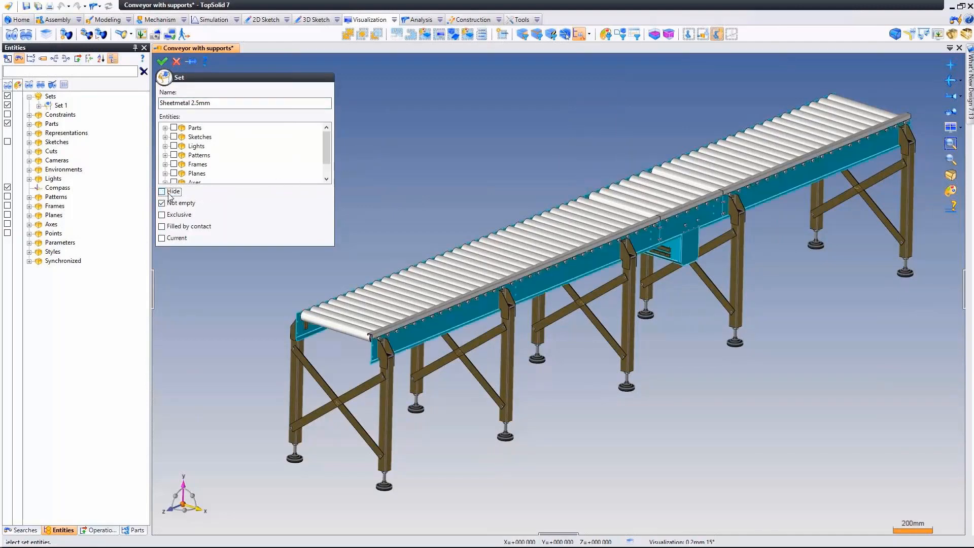
right_click(390, 165)
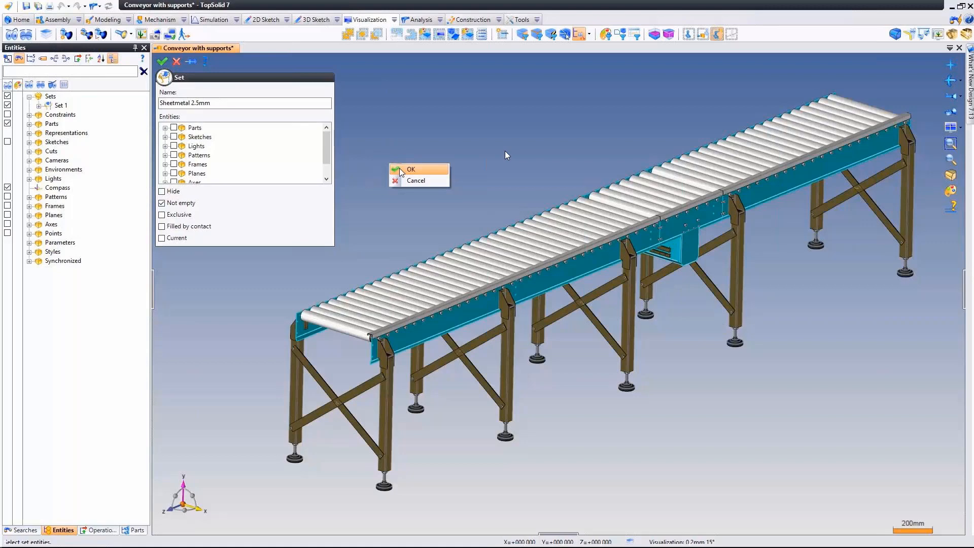
left_click(403, 170)
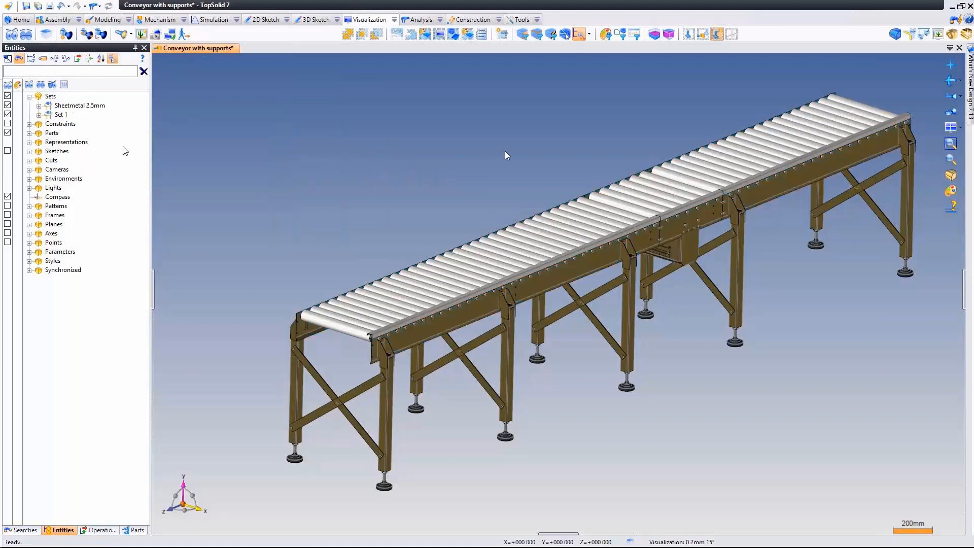
left_click(99, 105)
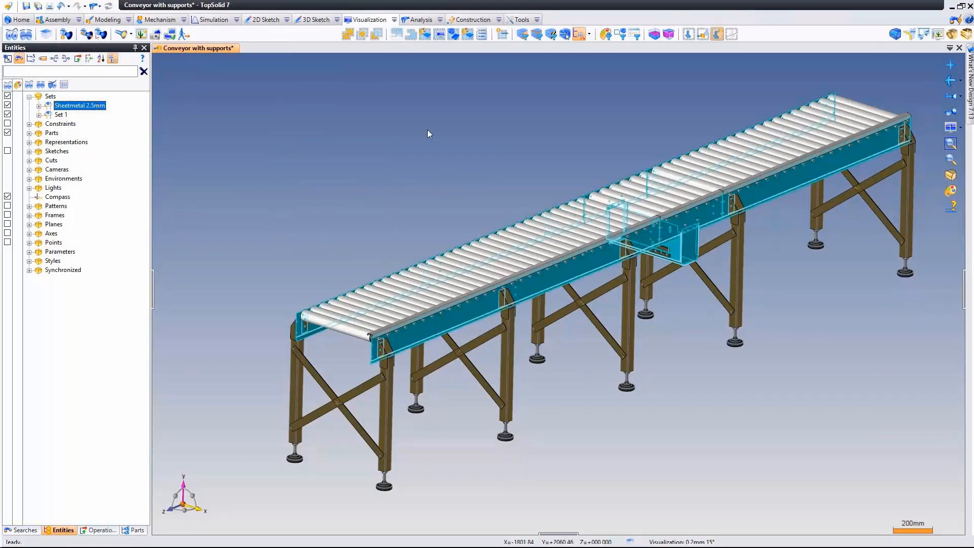
key("Escape")
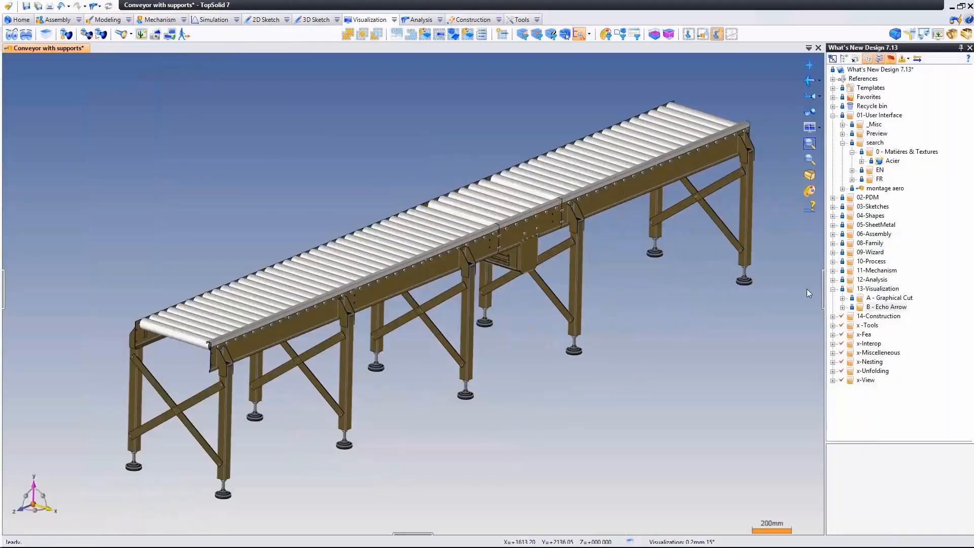
Step: Create a new Filter document from the blank template in the 13-Visualization folder
right_click(892, 290)
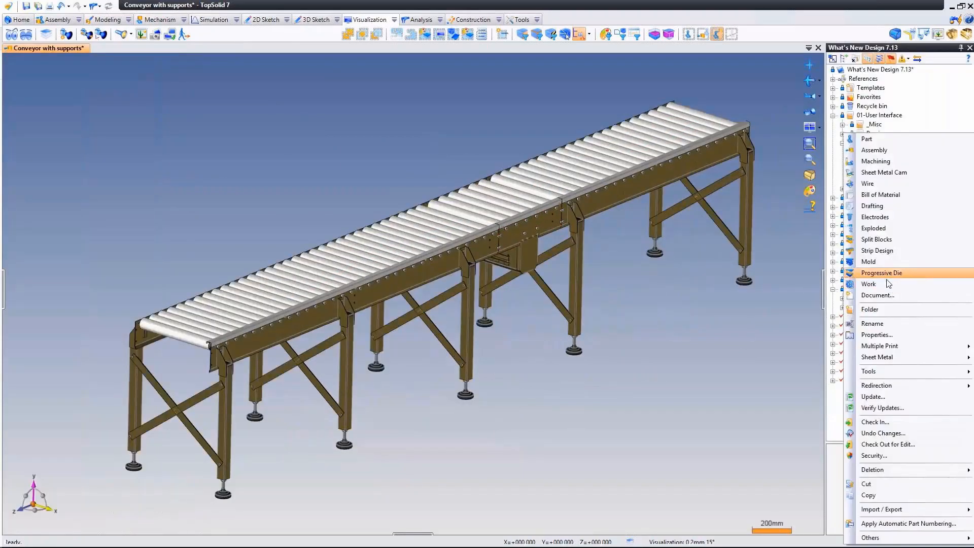
key("Escape")
key("ctrl+n")
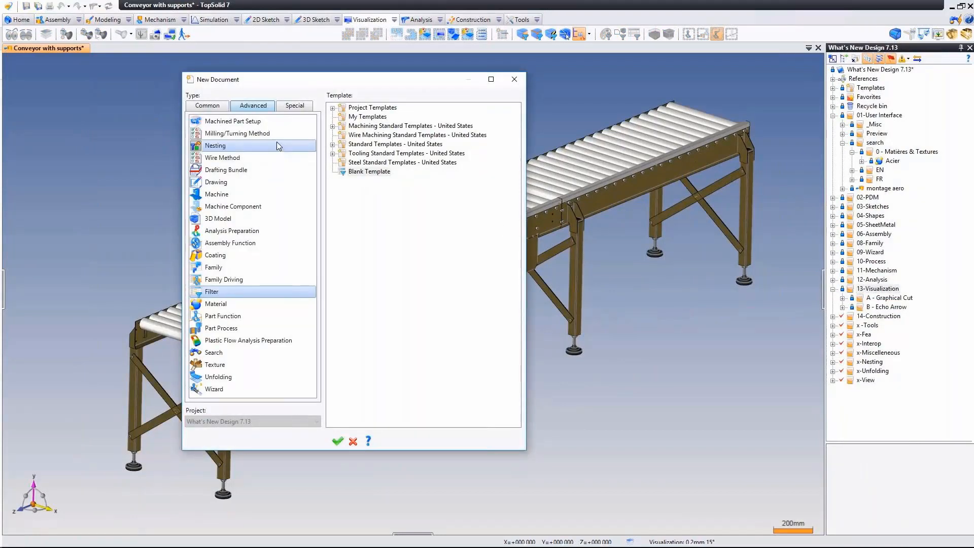
double_click(253, 291)
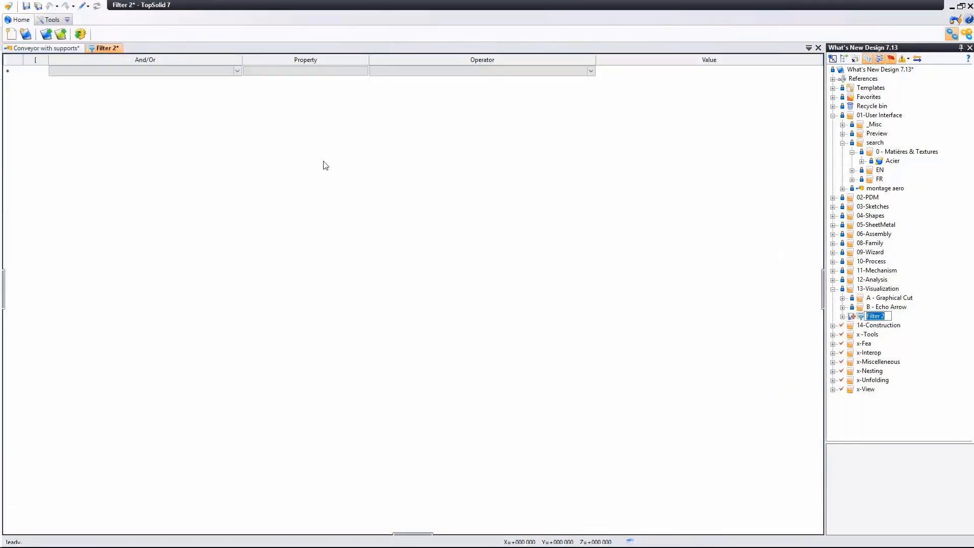
Step: Set the filter's first criterion to the Function property of the TopSolid Extruded Bar component
left_click(281, 70)
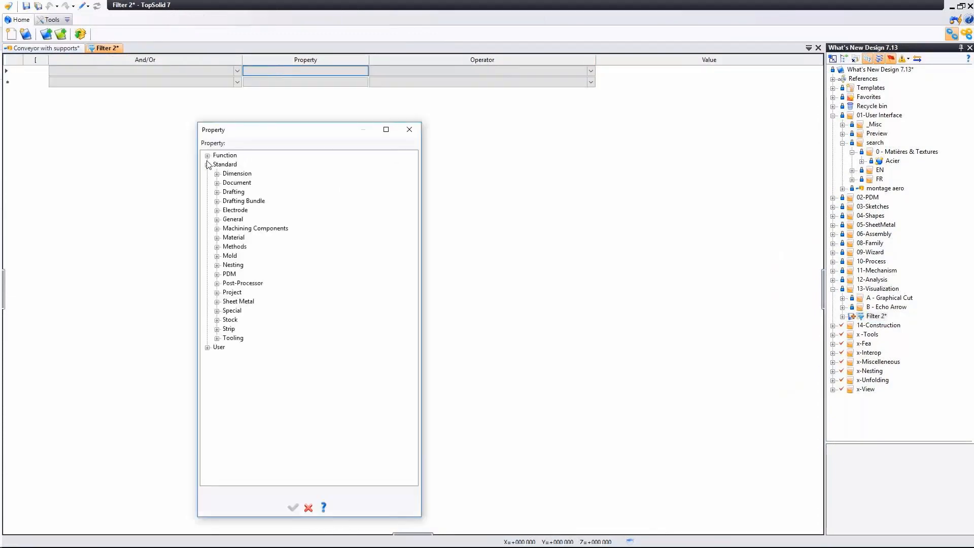
left_click(217, 164)
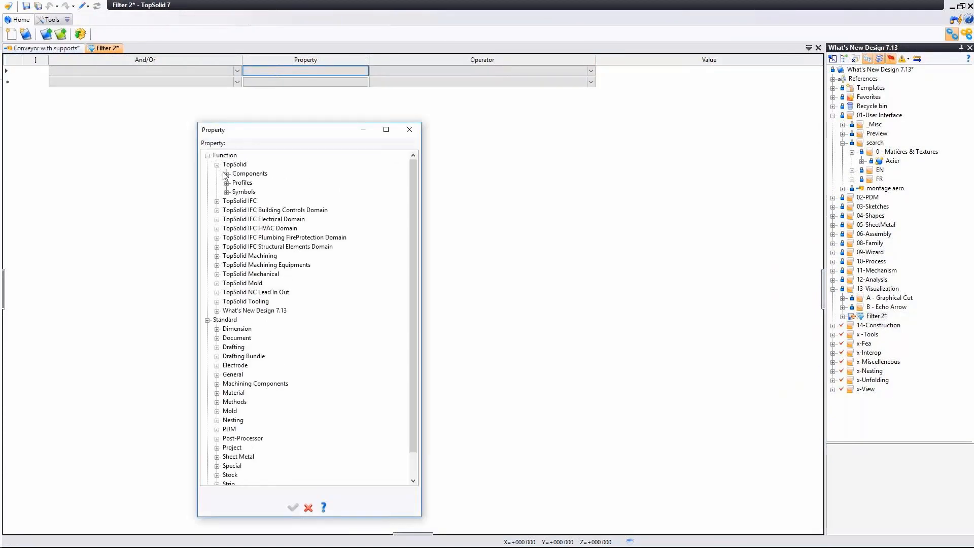
left_click(227, 174)
left_click(236, 183)
double_click(268, 191)
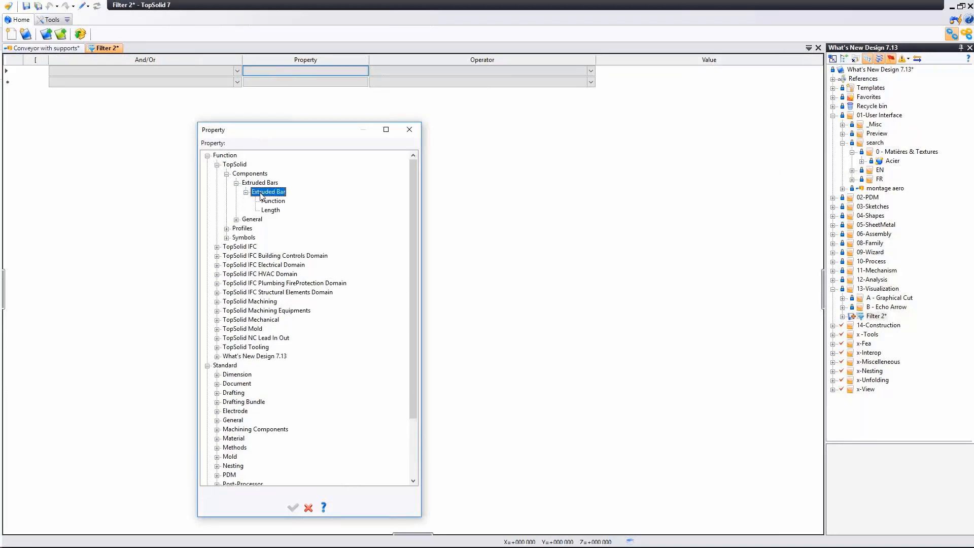
left_click(273, 201)
left_click(293, 507)
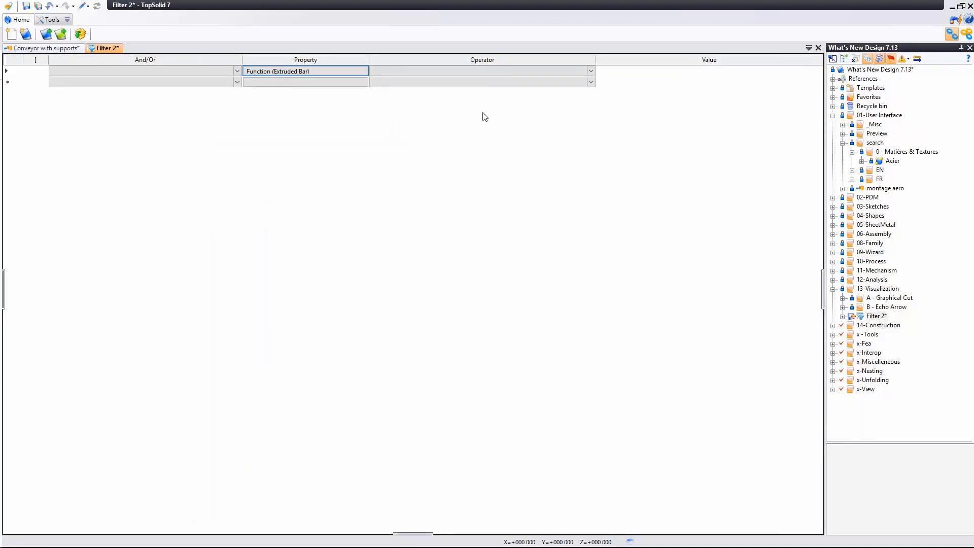
Step: Give the Function (Extruded Bar) criterion the Equals operator and the value Provided
left_click(502, 72)
left_click(502, 72)
left_click(501, 82)
left_click(678, 72)
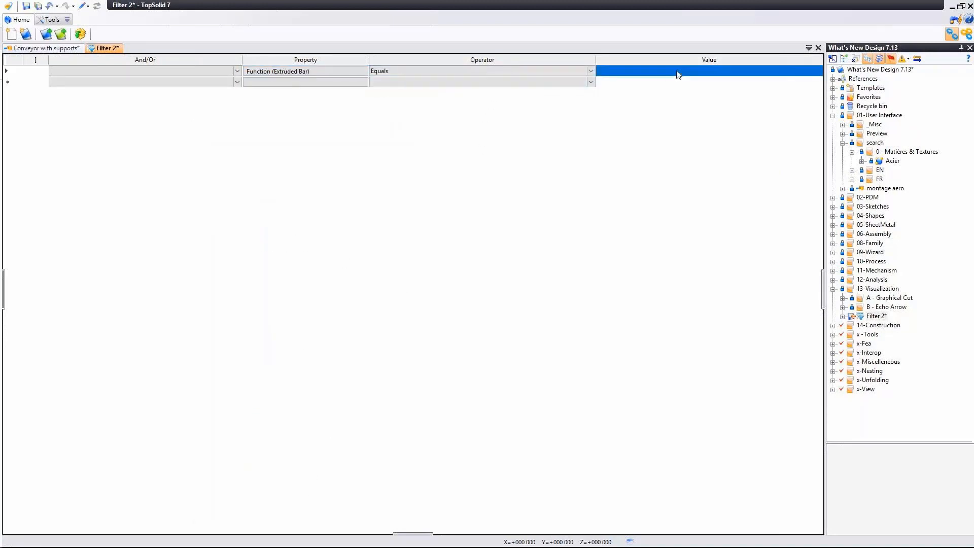
left_click(679, 75)
left_click(674, 90)
Step: Add a second filter criterion requiring the standard Length dimension to be less than or equal to 1000 mm
left_click(297, 83)
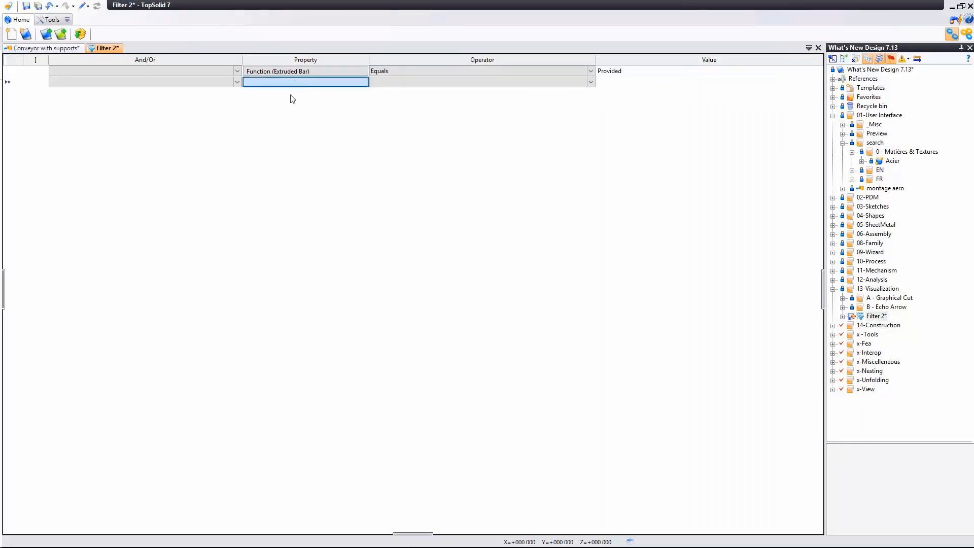
double_click(231, 174)
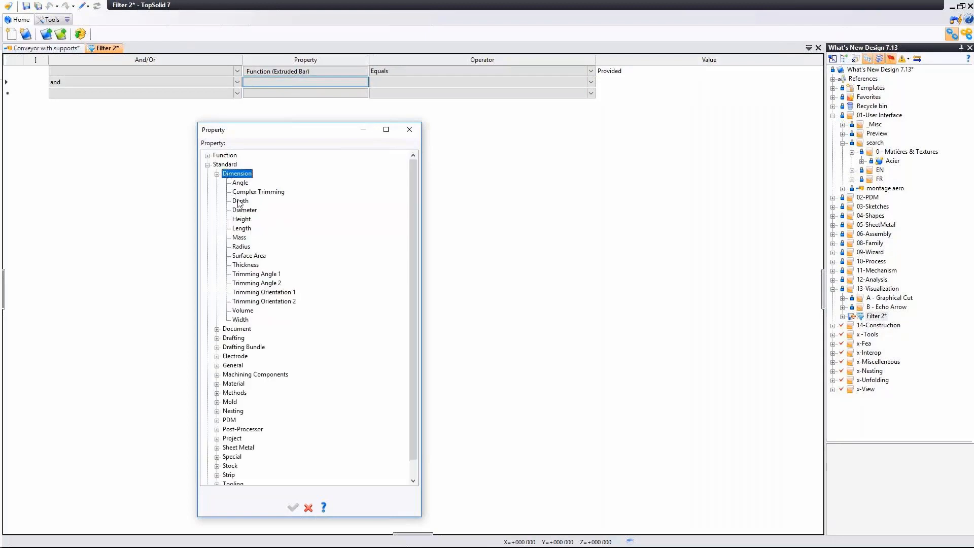
double_click(245, 229)
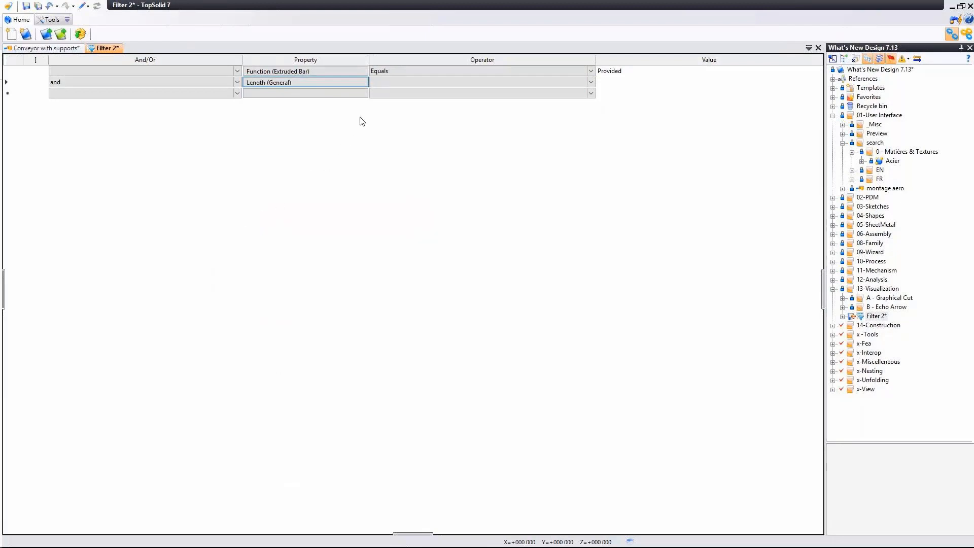
left_click(408, 81)
left_click(409, 82)
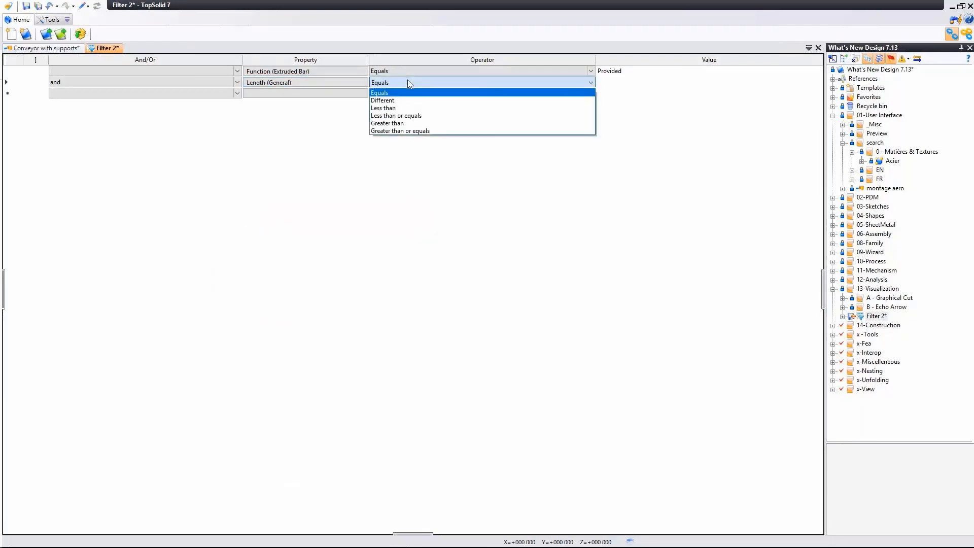
left_click(404, 115)
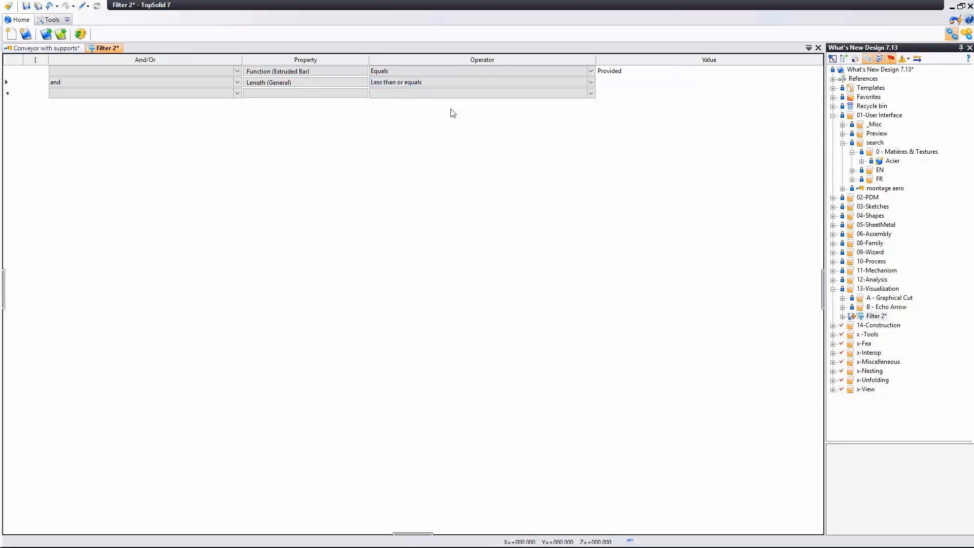
left_click(641, 84)
left_click(642, 87)
type("1000")
key("Return")
Step: Rename the new filter document as "Ext bar 1000mm"
left_click(874, 319)
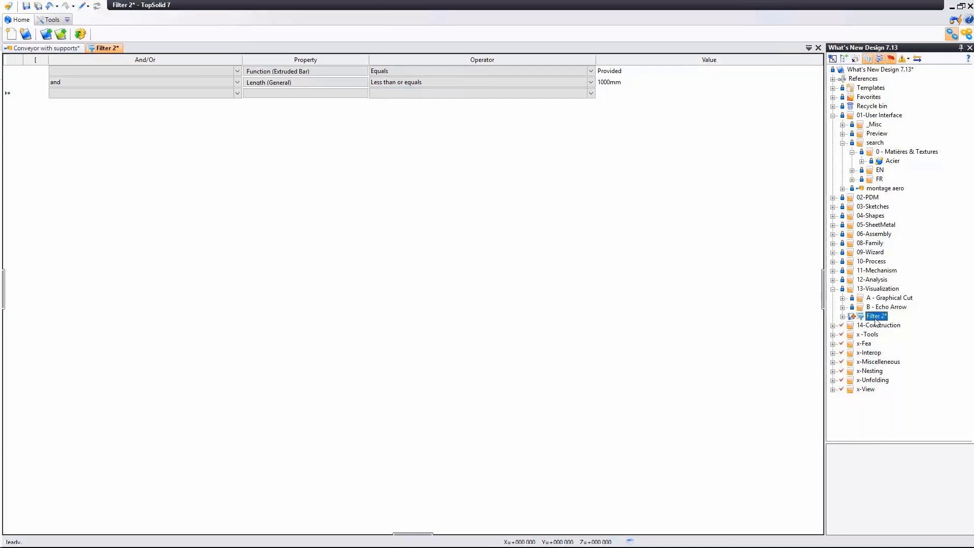
left_click(875, 318)
type("E")
type("xt bar 1000mm")
key("Return")
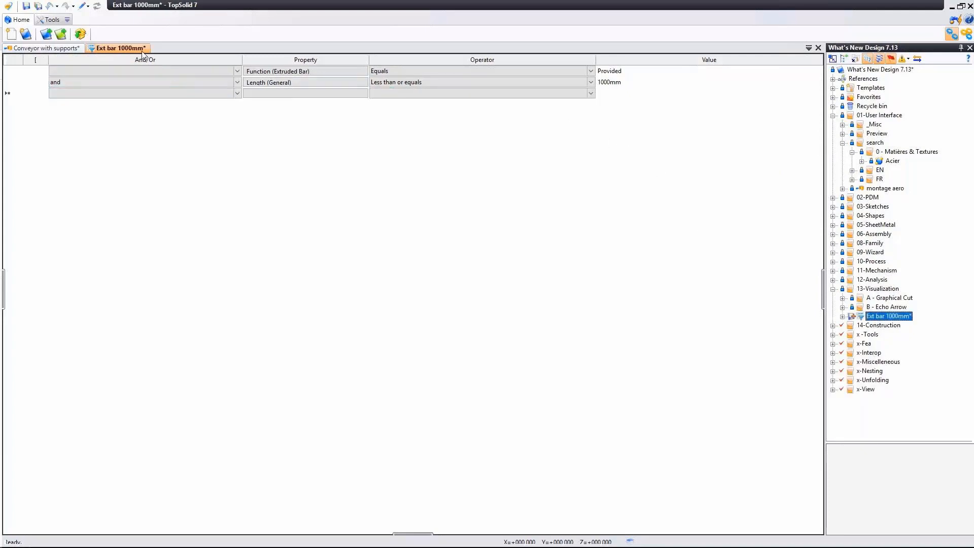
Step: Add a less-than sign to the filter document's name so it reads "Ext bar <1000mm"
left_click(889, 318)
left_click(888, 316)
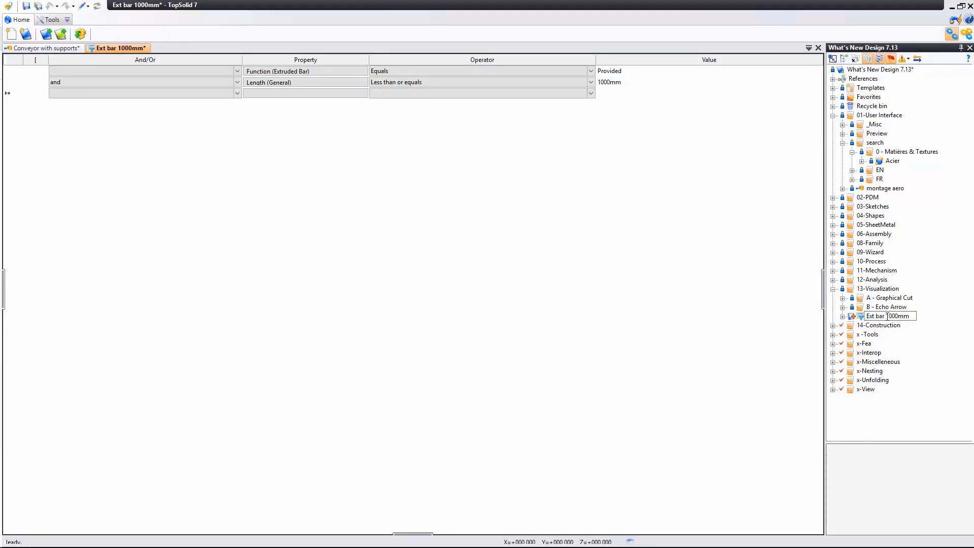
type("<")
key("Return")
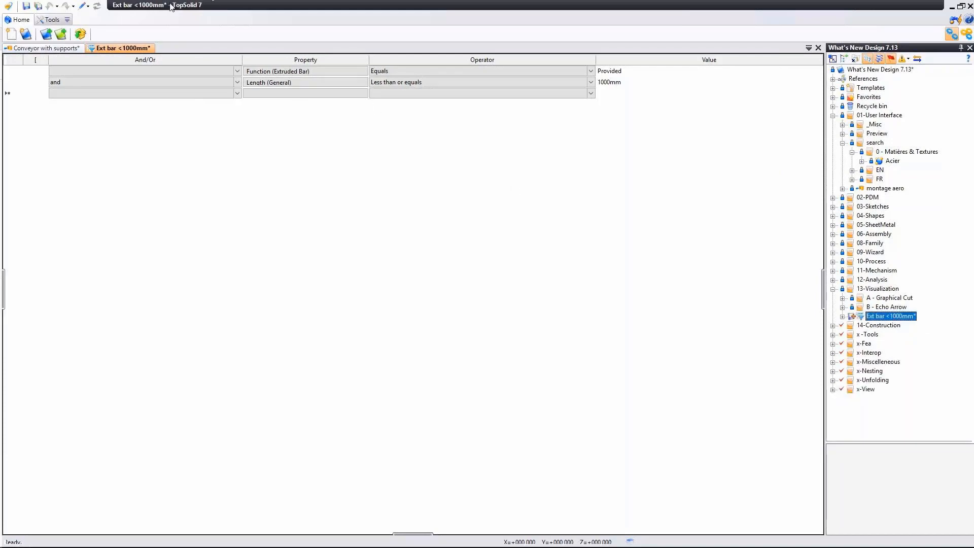
Step: Save the "Ext bar <1000mm" filter document and return to the "Conveyor with supports" assembly
right_click(144, 49)
left_click(153, 55)
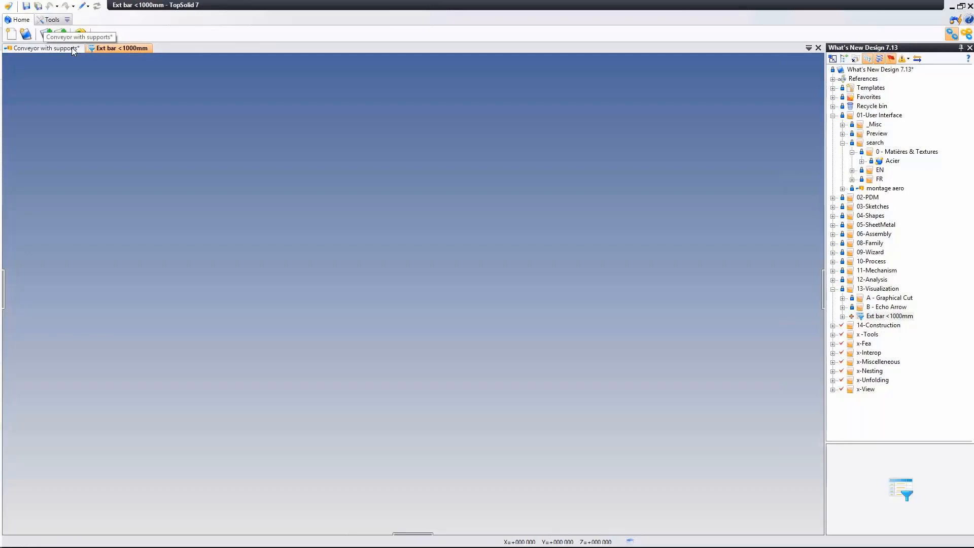
left_click(72, 49)
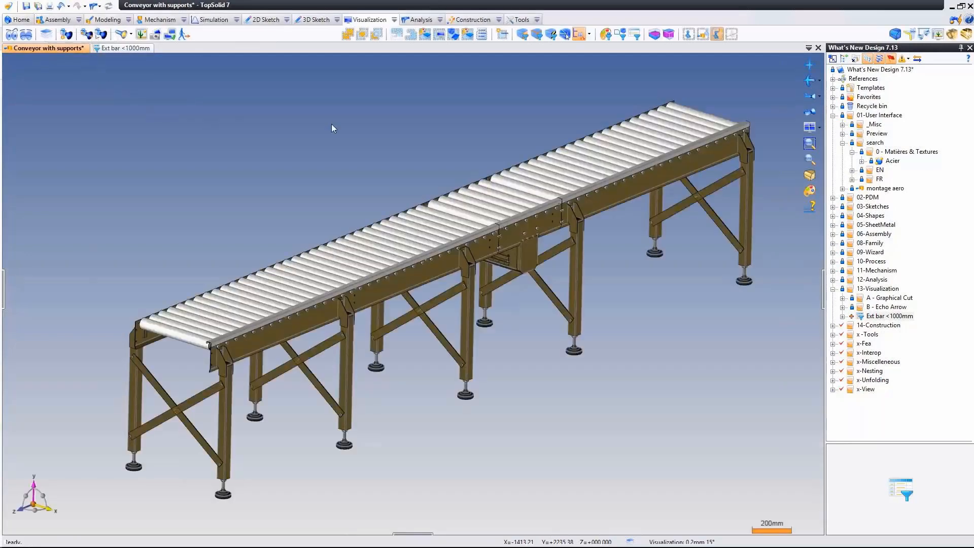
Step: Use Selection by Properties with the "Ext bar <1000mm" filter to select the matching extruded bars of the conveyor
left_click(470, 39)
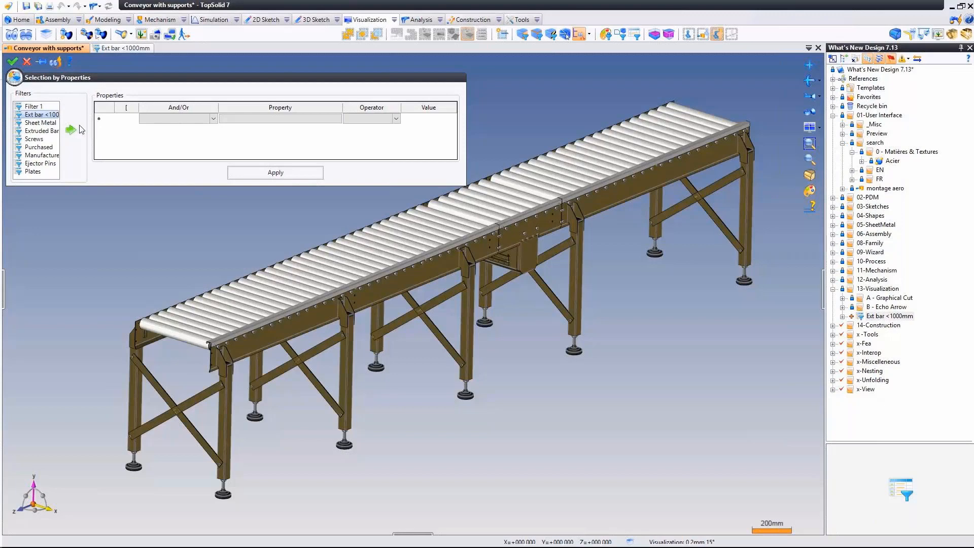
left_click(70, 129)
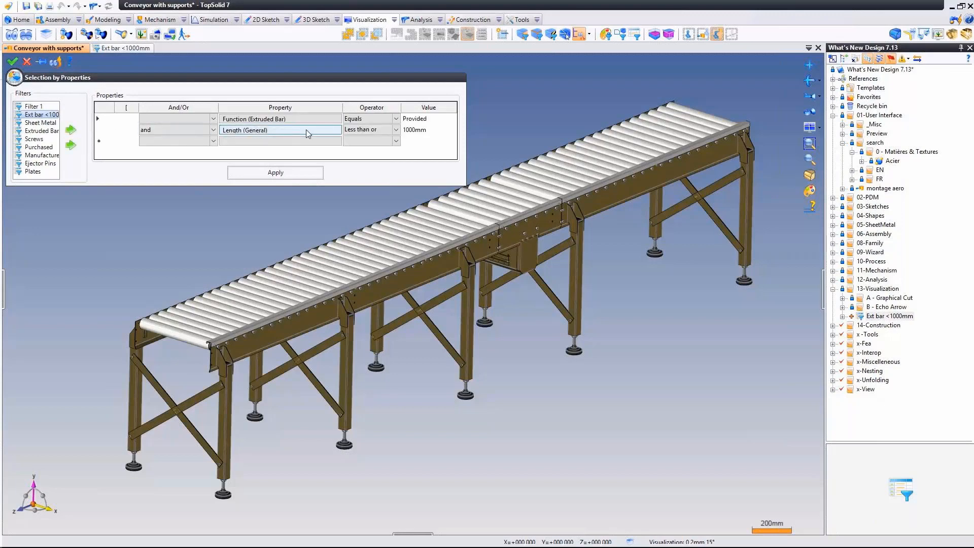
left_click(282, 174)
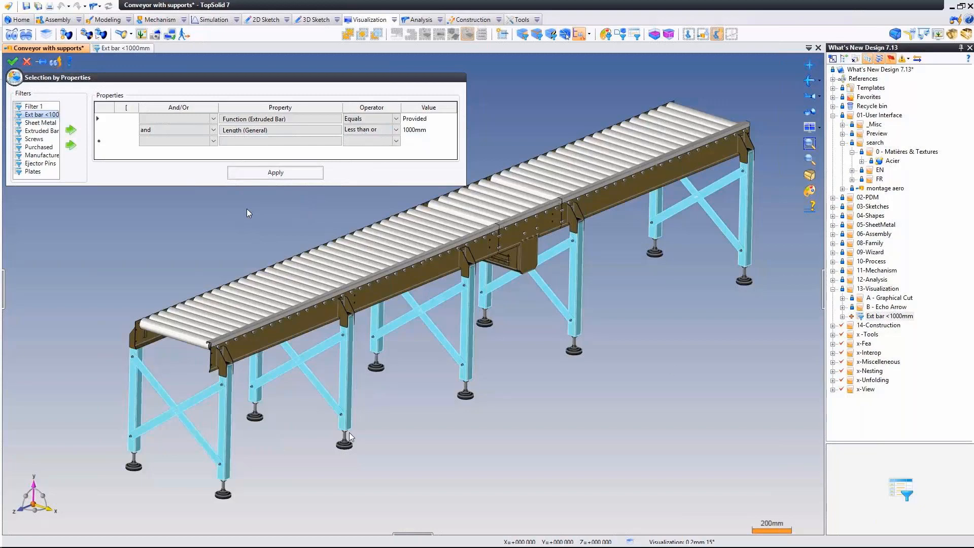
key("Return")
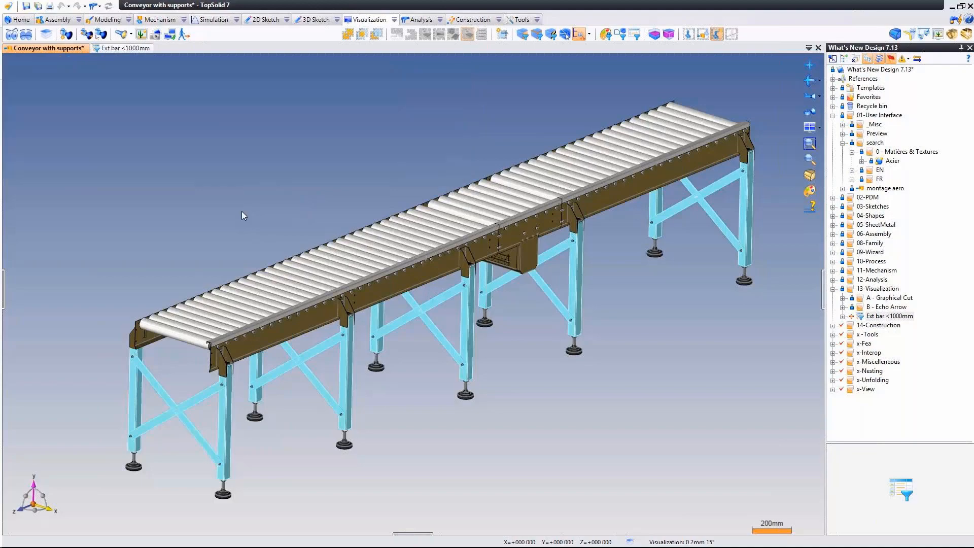
middle_click_drag(245, 209, 266, 159)
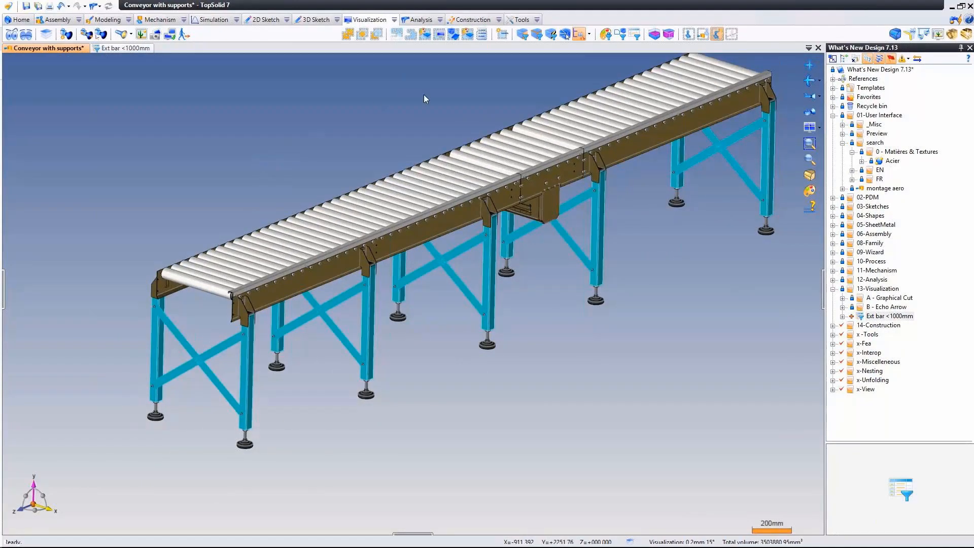
Step: Change the color attribute of the selected extruded bars to green
right_click(379, 94)
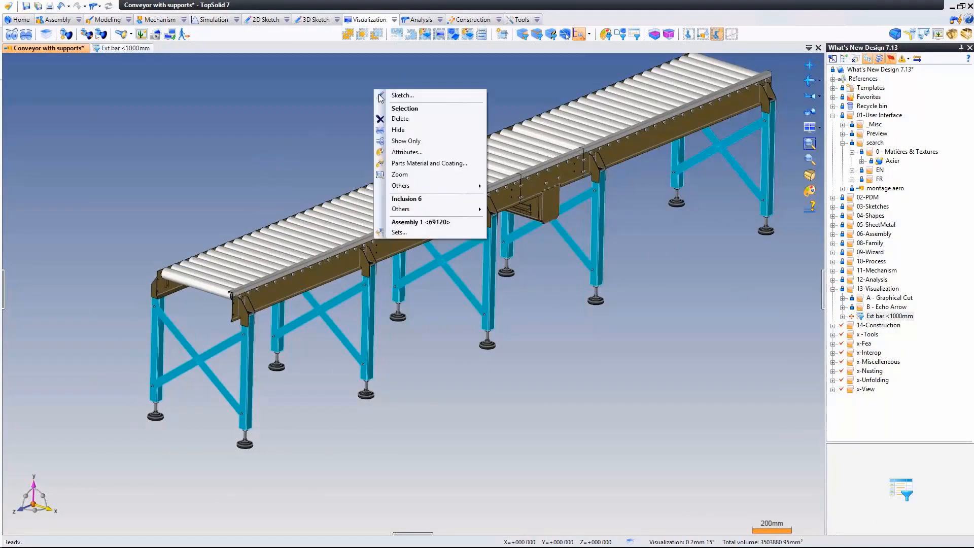
left_click(401, 152)
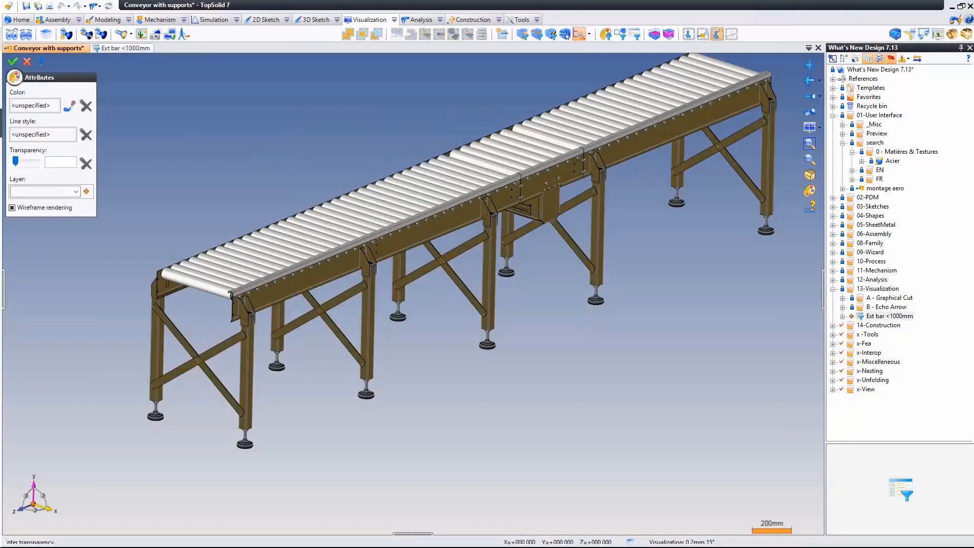
left_click(45, 105)
left_click(413, 181)
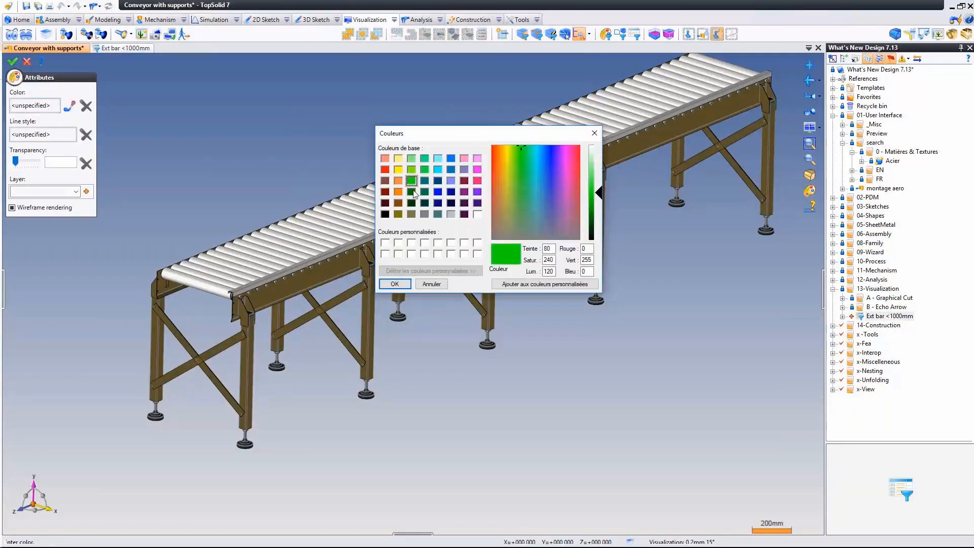
left_click(398, 283)
right_click(269, 141)
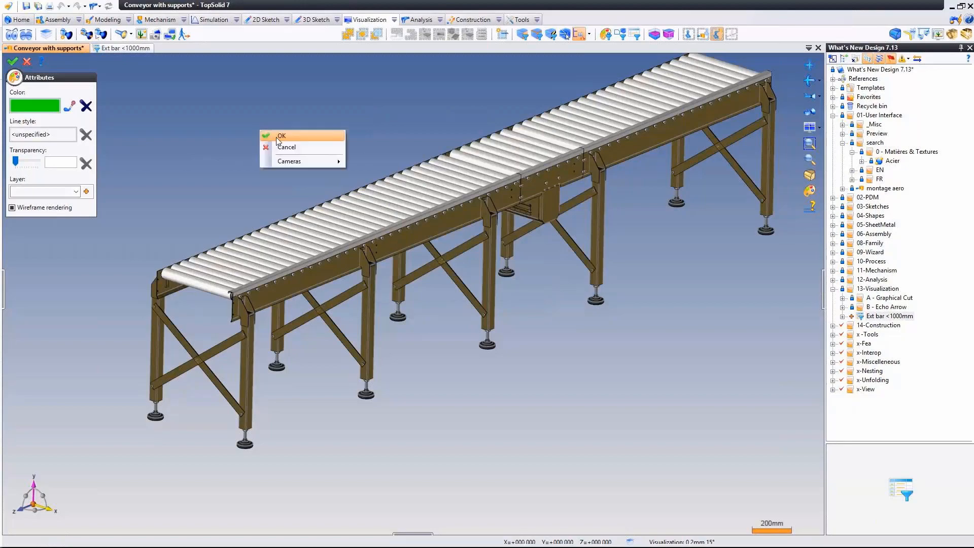
left_click(285, 143)
Step: Display the conveyor assembly in Shading Render Mode with Edges
left_click(822, 182)
mouse_move(832, 191)
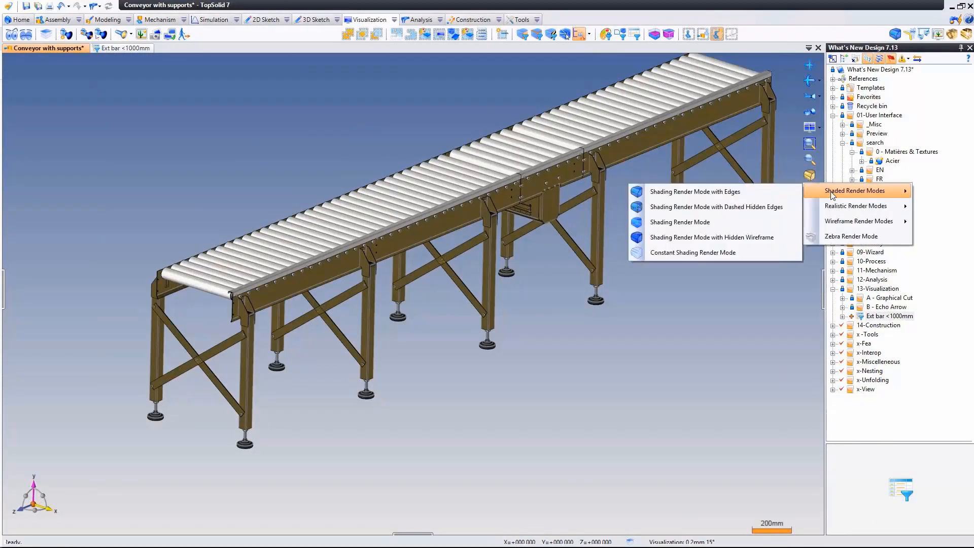
left_click(778, 193)
middle_click_drag(704, 294, 703, 305)
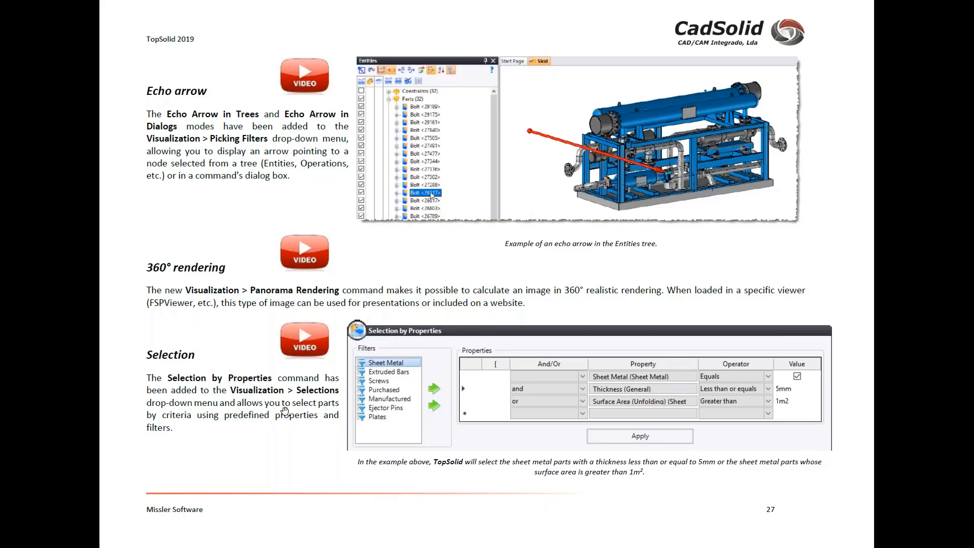
scroll(286, 410, "down", 3)
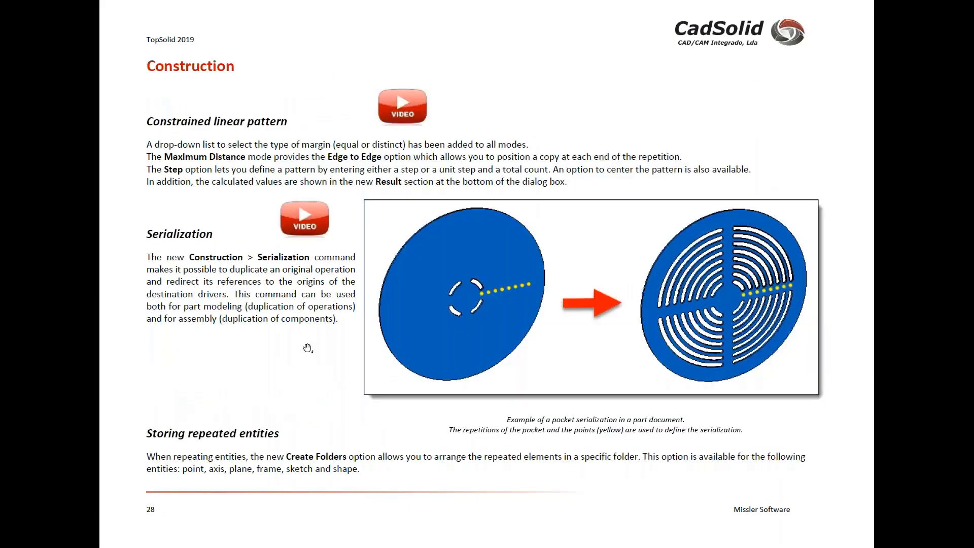
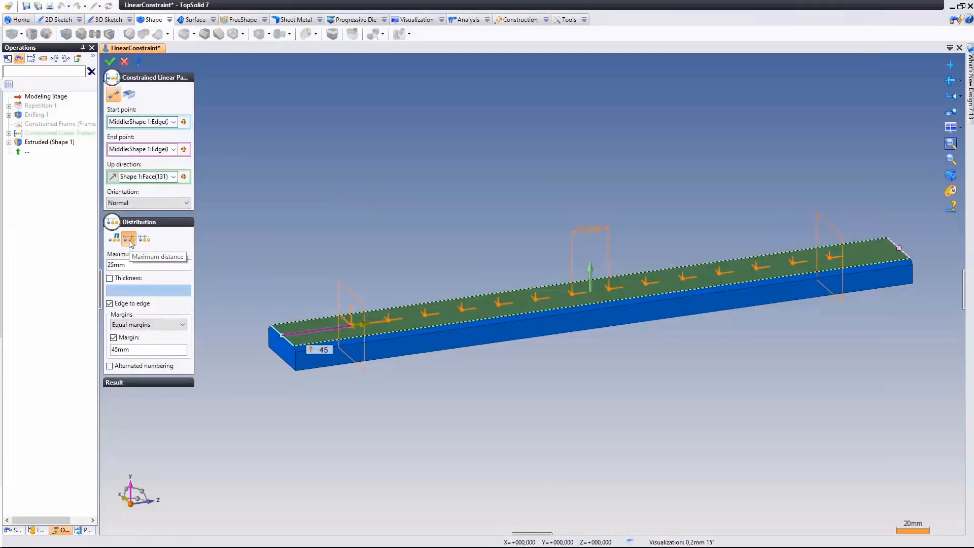
Step: Compare the constrained linear pattern's calculated margins, step and total number with Edge to edge off and on
left_click(137, 267)
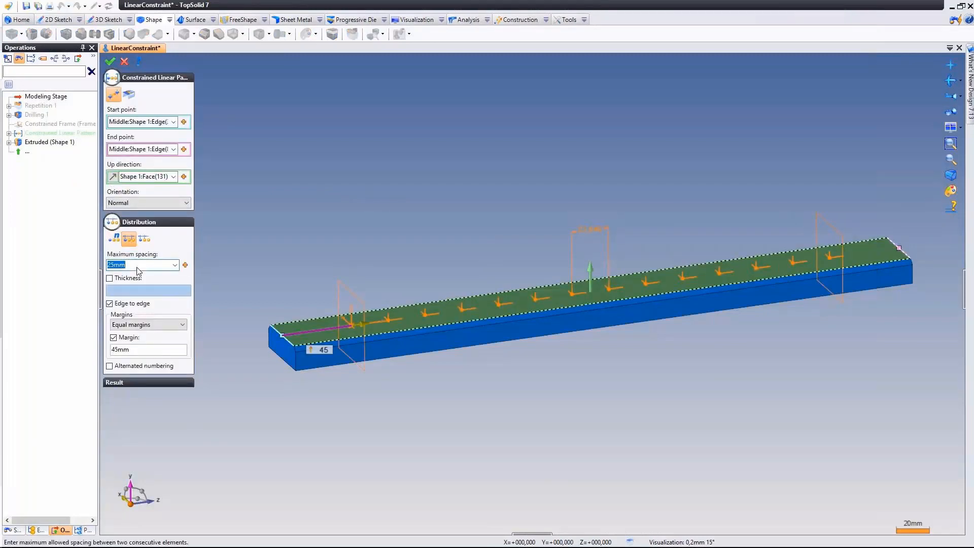
left_click(127, 304)
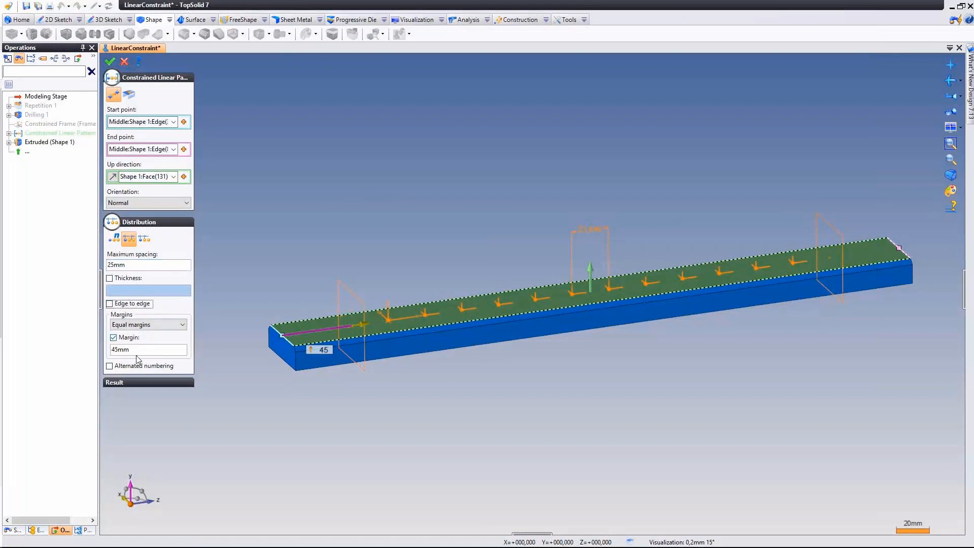
left_click(136, 382)
left_click_drag(150, 424, 112, 425)
middle_click_drag(467, 254, 442, 251)
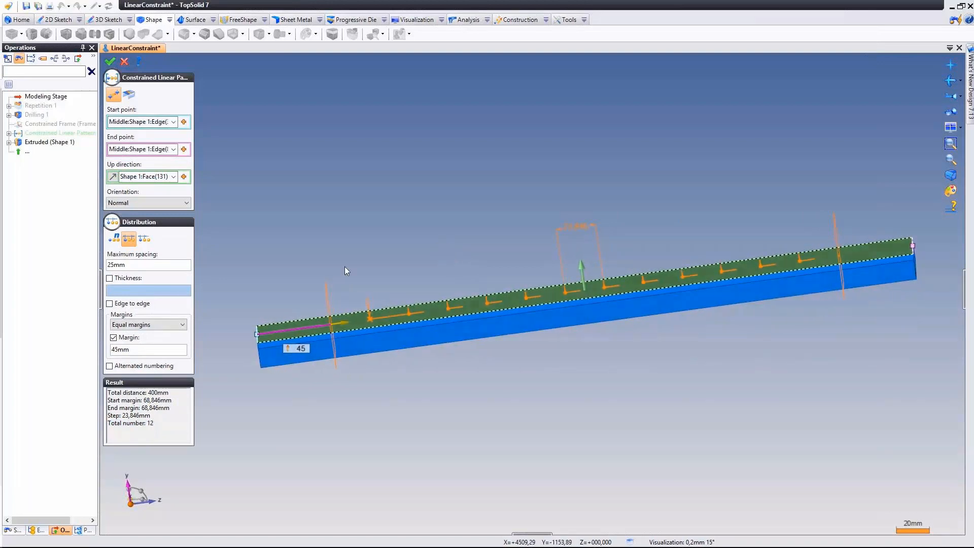
left_click(109, 303)
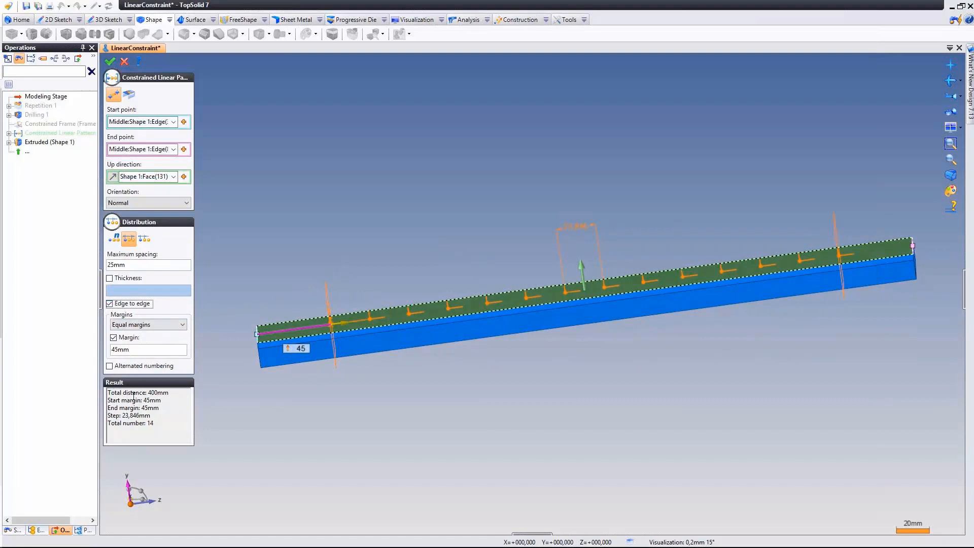
left_click_drag(162, 423, 142, 423)
left_click(110, 304)
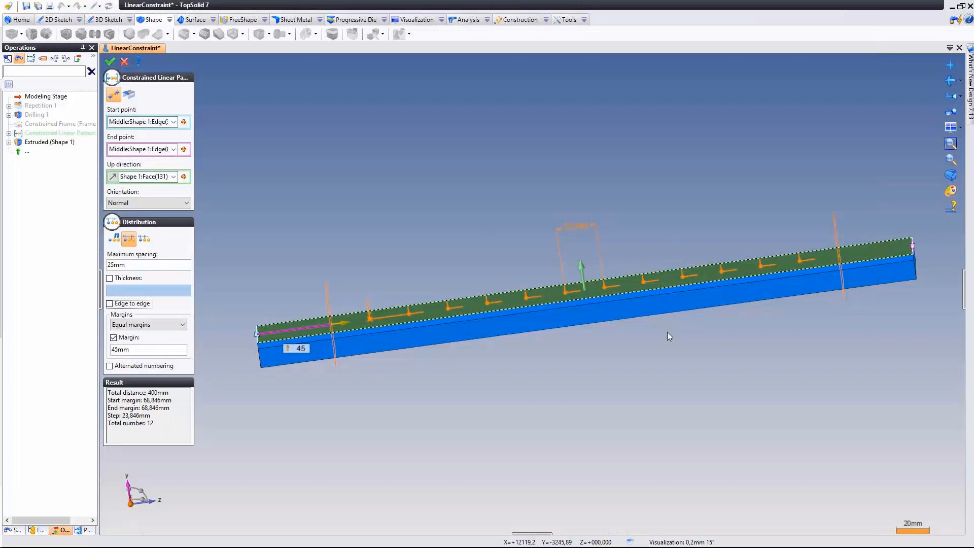
left_click(159, 422)
Step: Enable Edge to edge for the constrained linear pattern and confirm the edited distribution
left_click(126, 304)
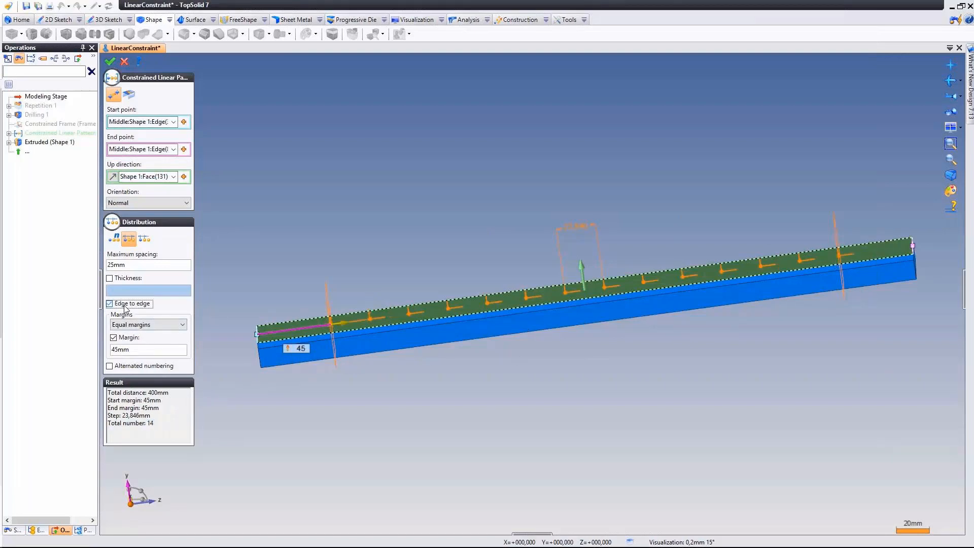
right_click(261, 223)
left_click(280, 227)
middle_click_drag(278, 227, 309, 233)
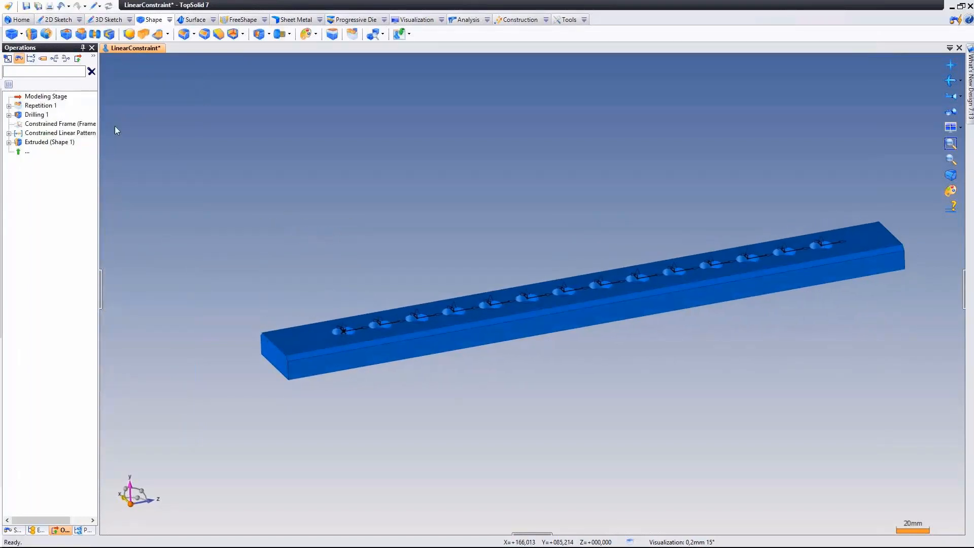
Step: Edit the constrained linear pattern again, switching its distribution to Step mode with Center off and Margin kept on
right_click(61, 132)
left_click(101, 182)
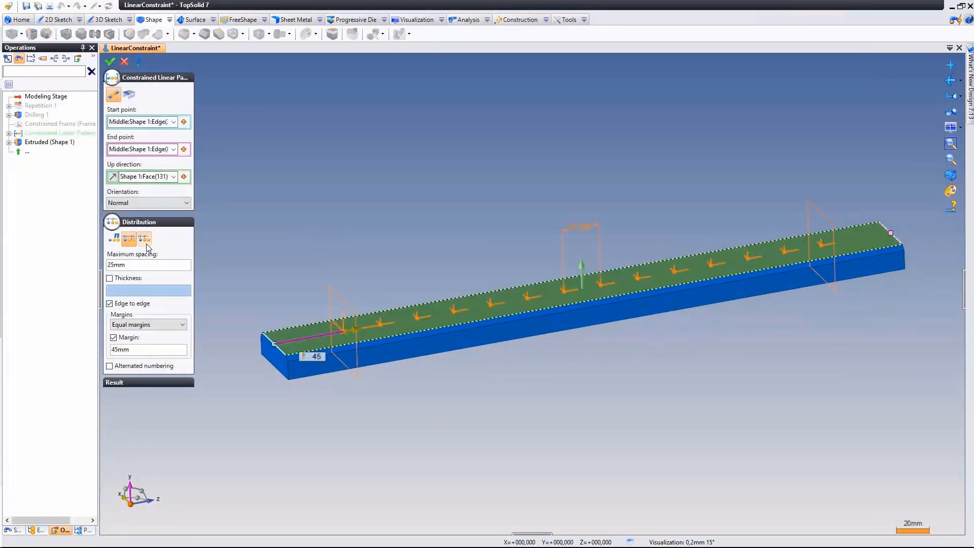
left_click(145, 239)
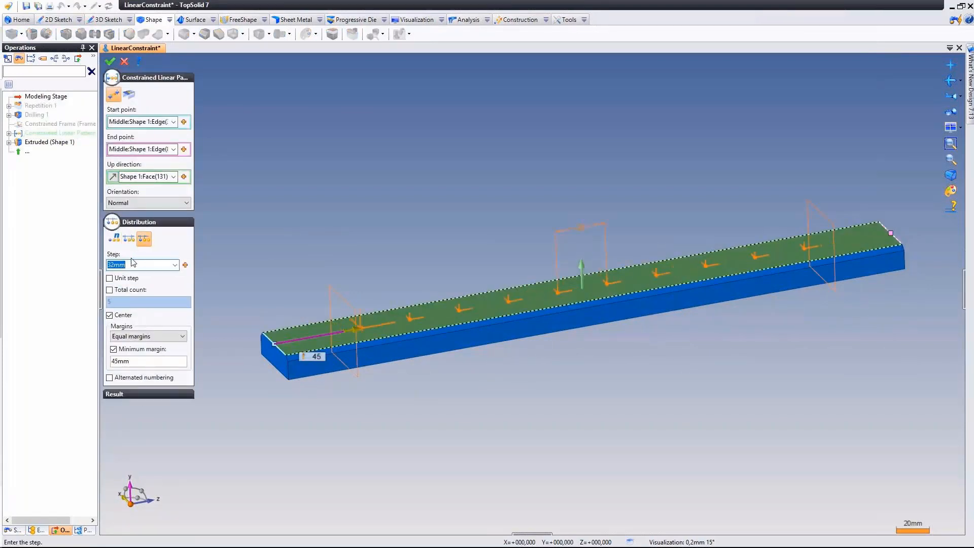
left_click(110, 315)
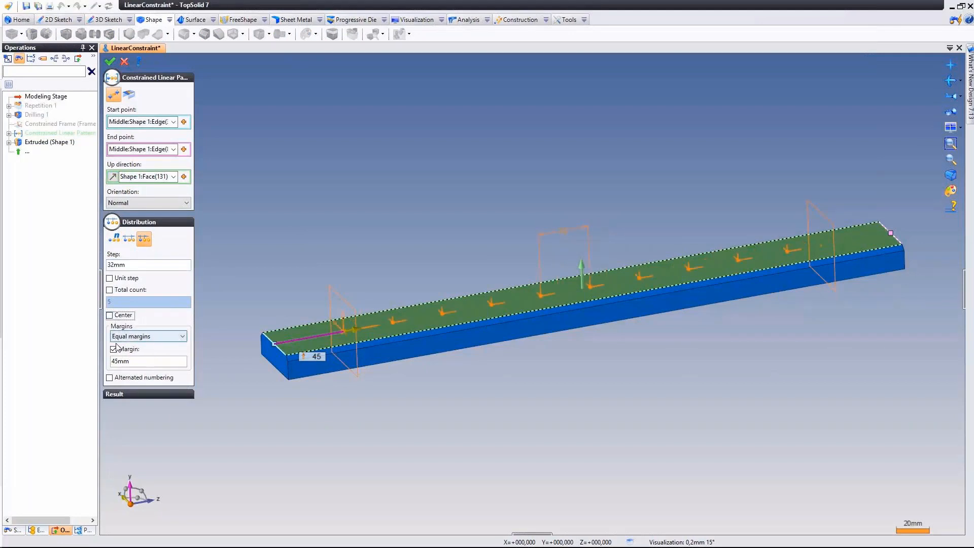
left_click(114, 350)
left_click(114, 350)
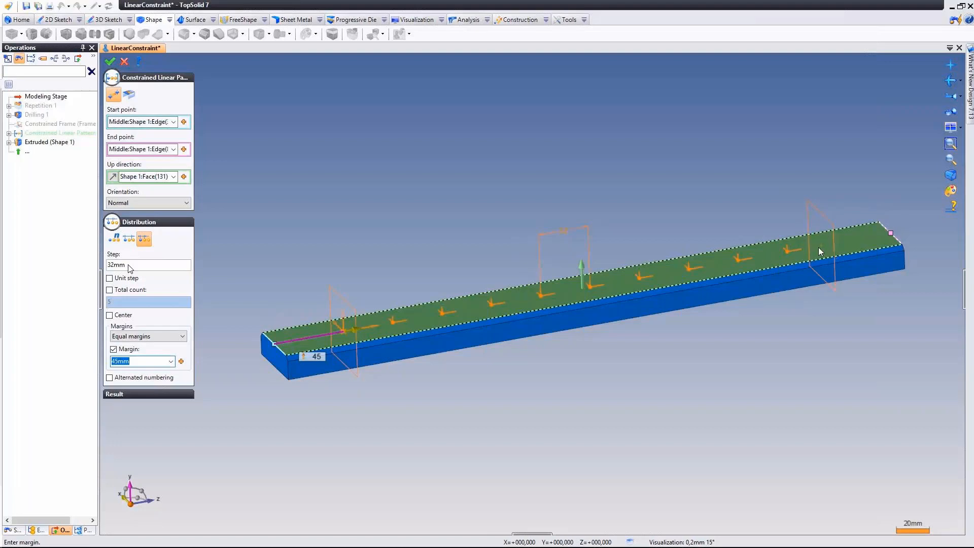
Step: Set the linear pattern's step to 30 mm
left_click(129, 265)
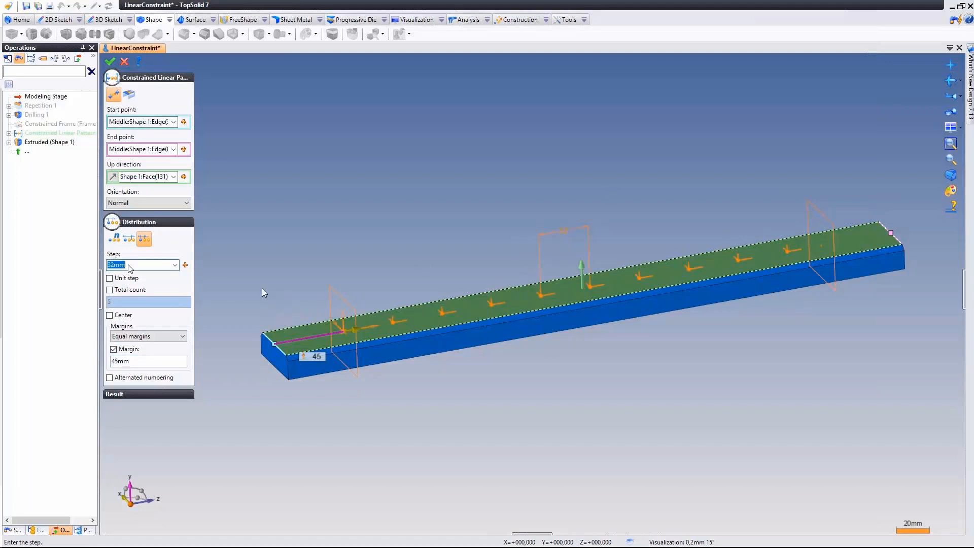
type("30")
key("Return")
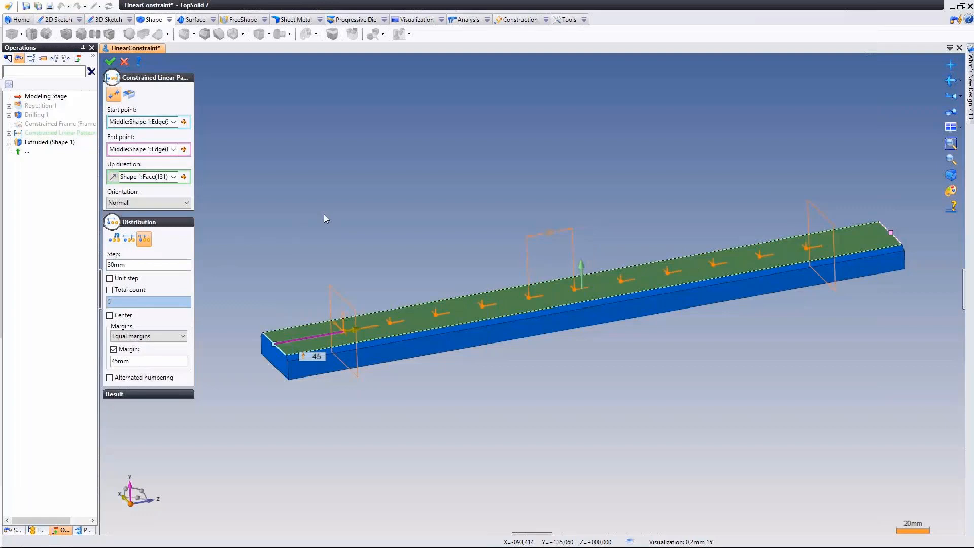
Step: Enable Unit step for the linear pattern, trying a total count of 6 before setting it to 7
left_click(127, 279)
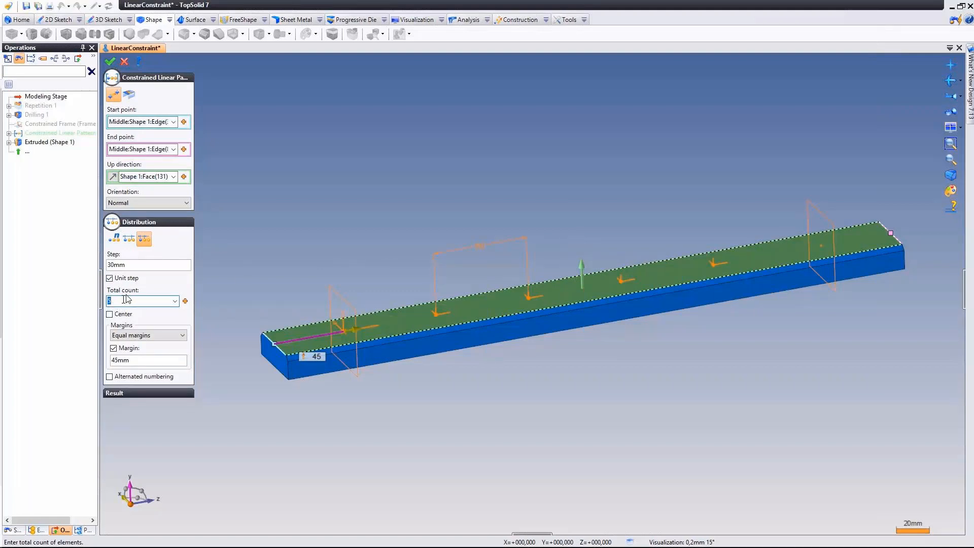
type("6")
left_click(260, 243)
left_click(145, 301)
type("7")
left_click(360, 213)
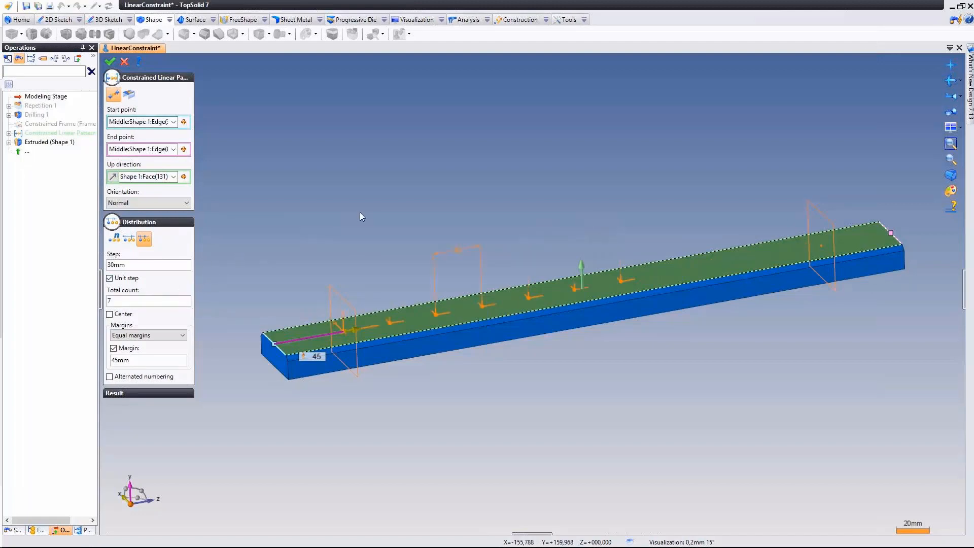
left_click(156, 302)
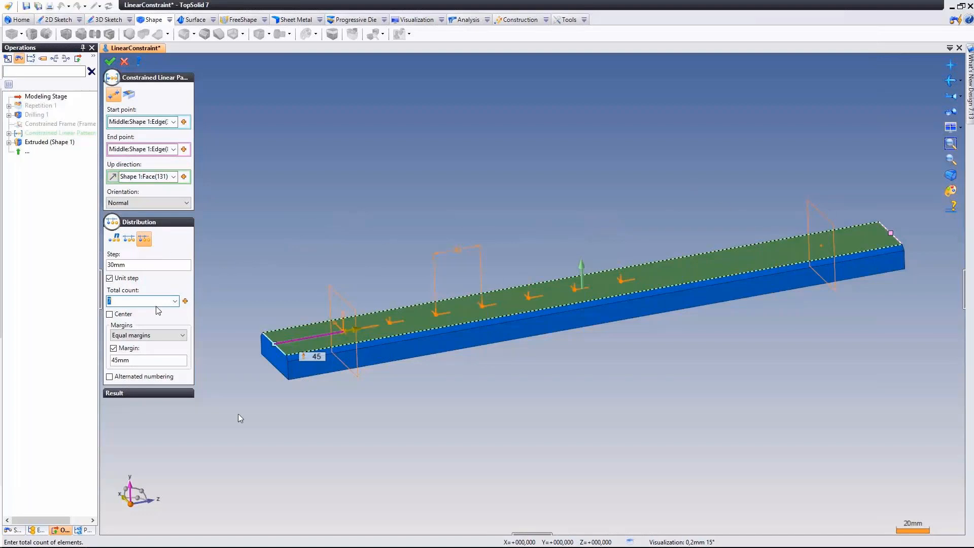
mouse_move(419, 523)
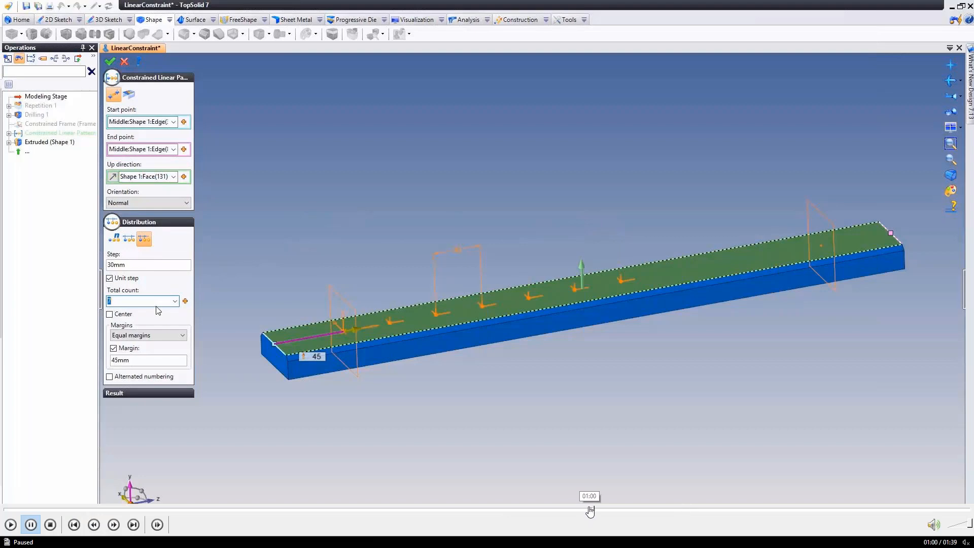
left_click(590, 509)
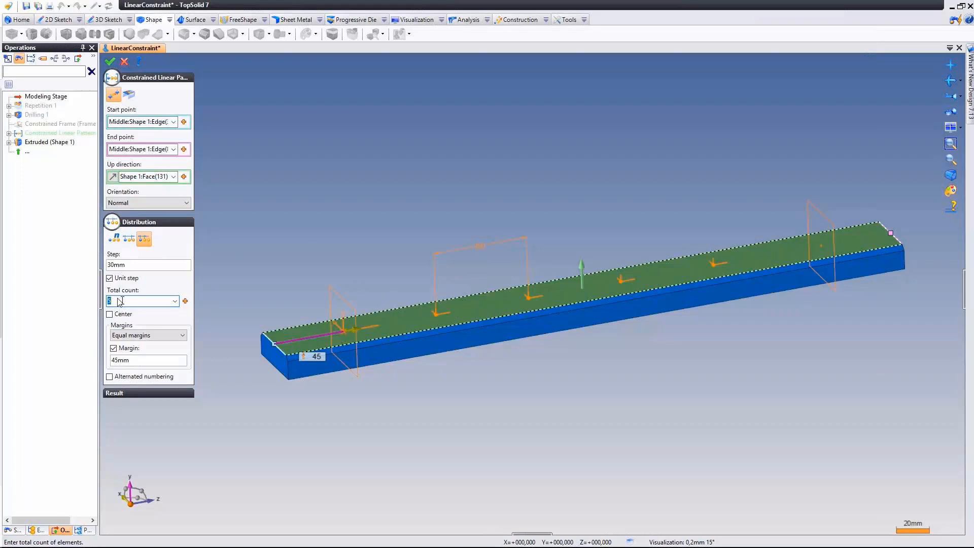
Step: Try total counts of 6, 7 and 8 for the unit-step linear pattern
type("6")
left_click(144, 301)
type("7")
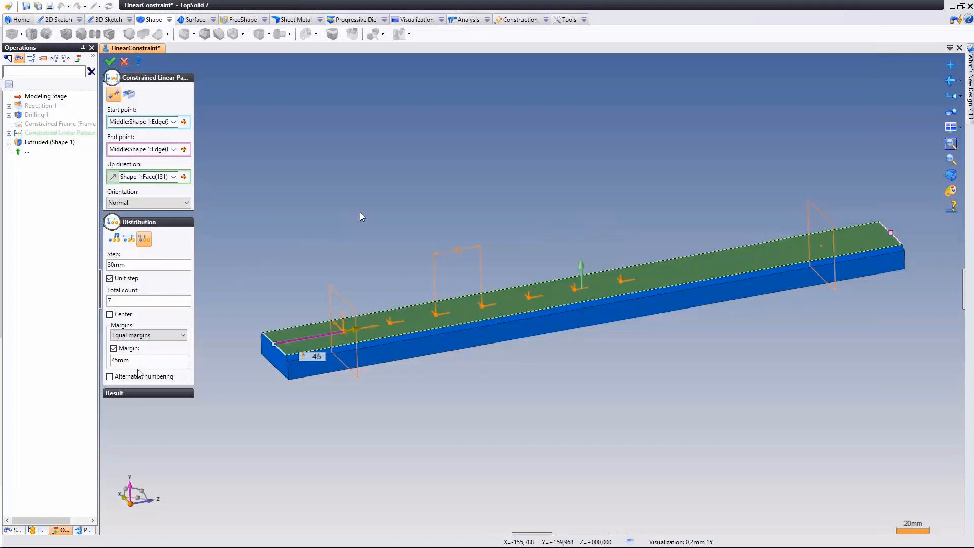
left_click(155, 303)
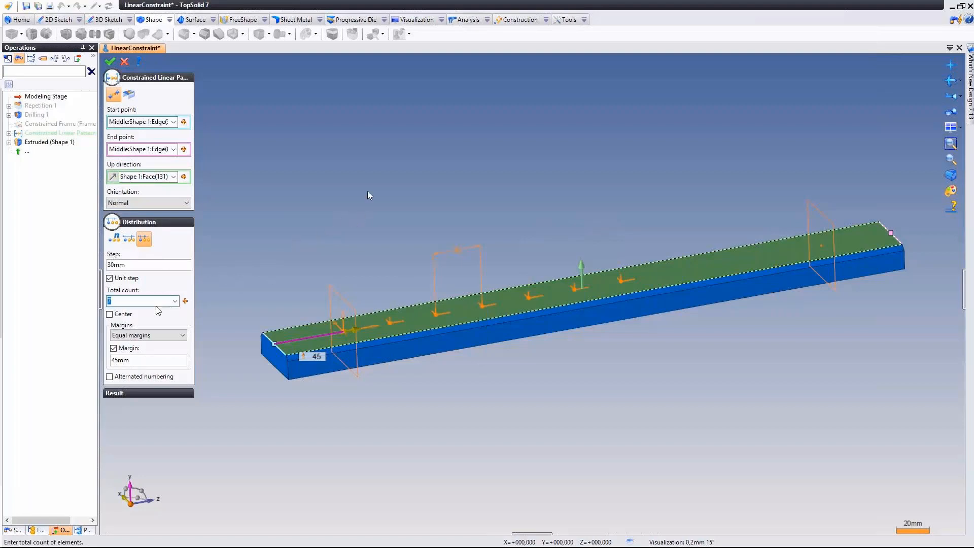
type("8")
key("Return")
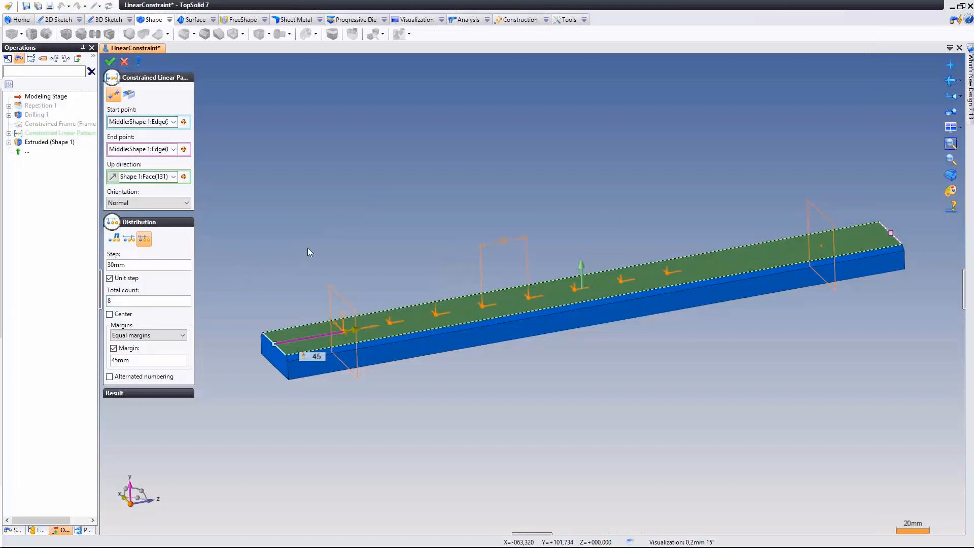
Step: Try larger total counts of 10 and 15 for the linear pattern
left_click(155, 303)
type("10")
key("Return")
left_click(156, 303)
type("15")
key("Return")
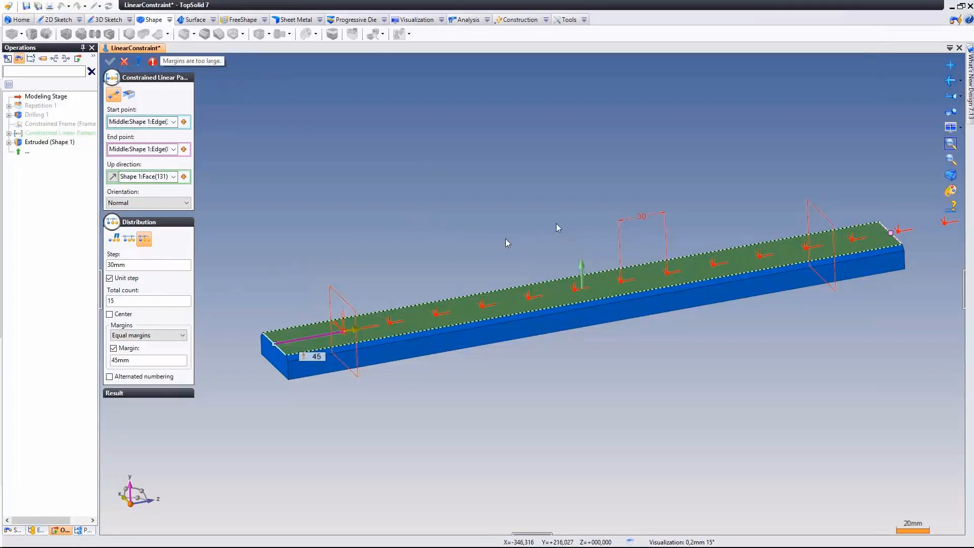
Step: Set the linear pattern's total count to 10, switching Unit step off and back on
left_click(158, 302)
type("10")
left_click(300, 236)
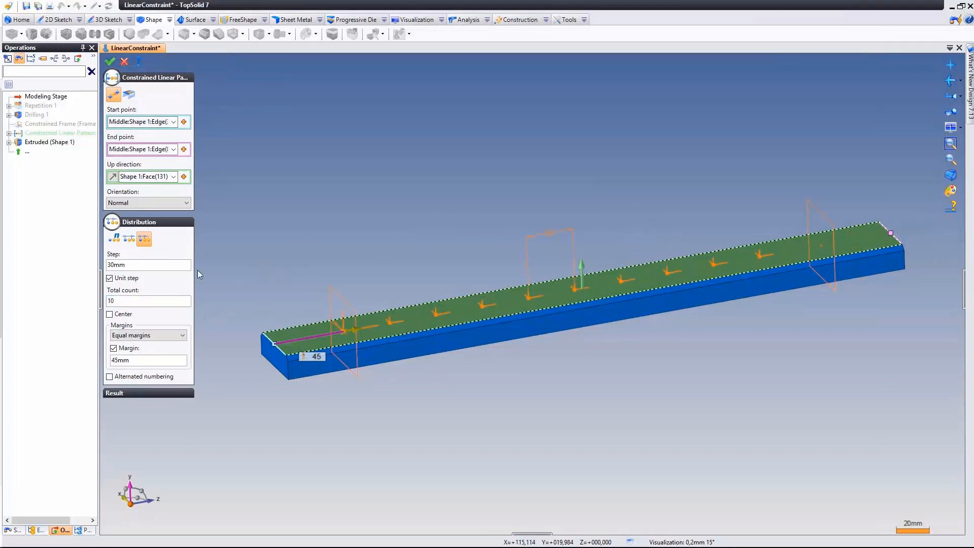
left_click(114, 279)
left_click(110, 279)
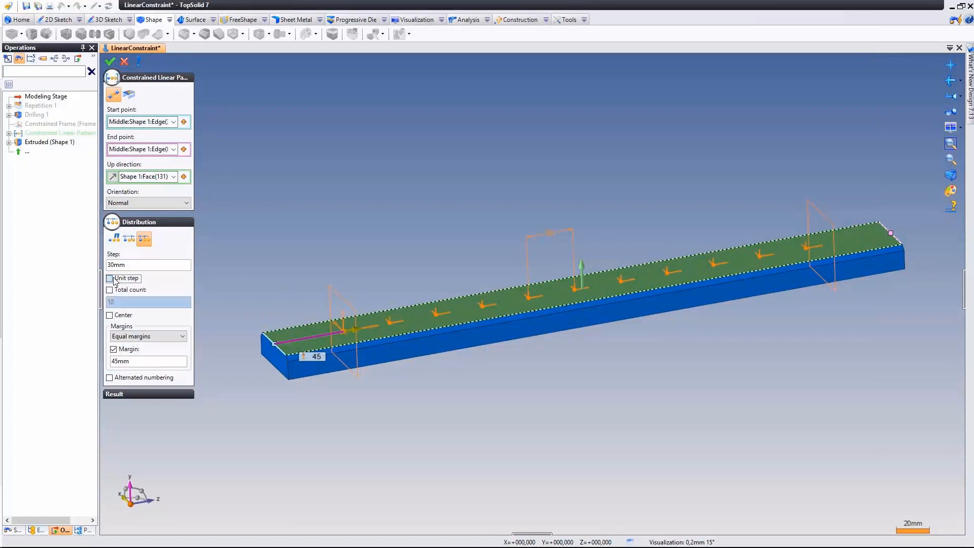
Step: Enable Center for the linear pattern's distribution and confirm the edited pattern
left_click(109, 314)
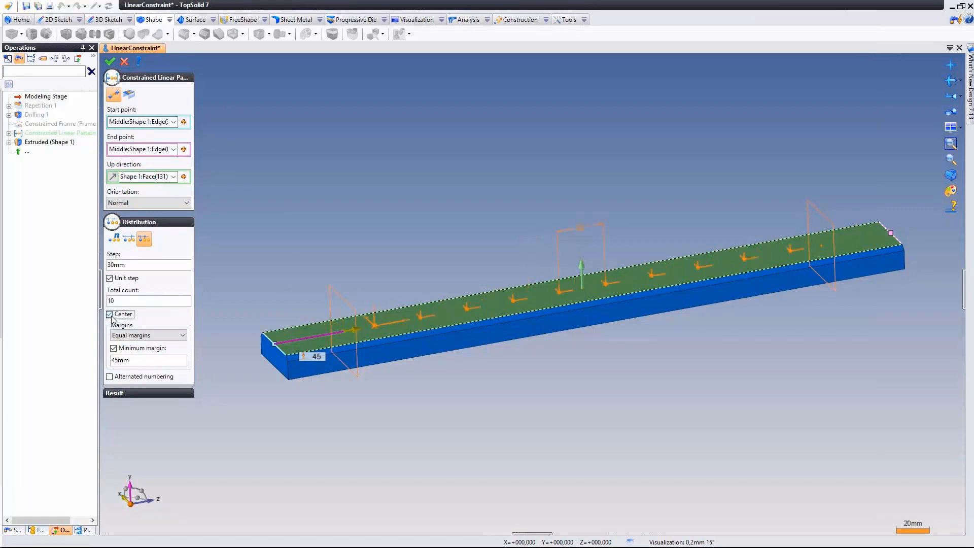
left_click(110, 314)
left_click(109, 314)
mouse_move(309, 264)
middle_mouse_down()
mouse_move(298, 269)
mouse_move(306, 261)
middle_mouse_up()
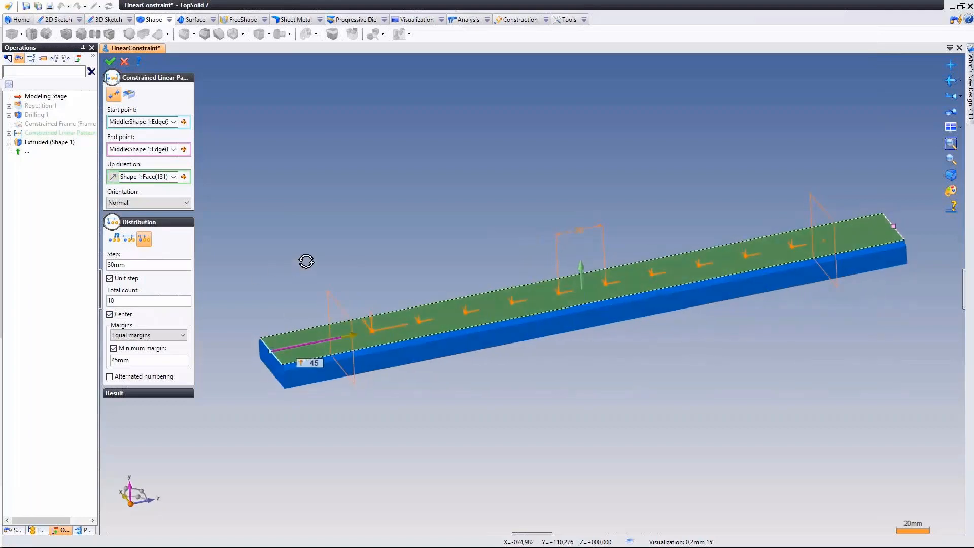
right_click(318, 224)
left_click(327, 230)
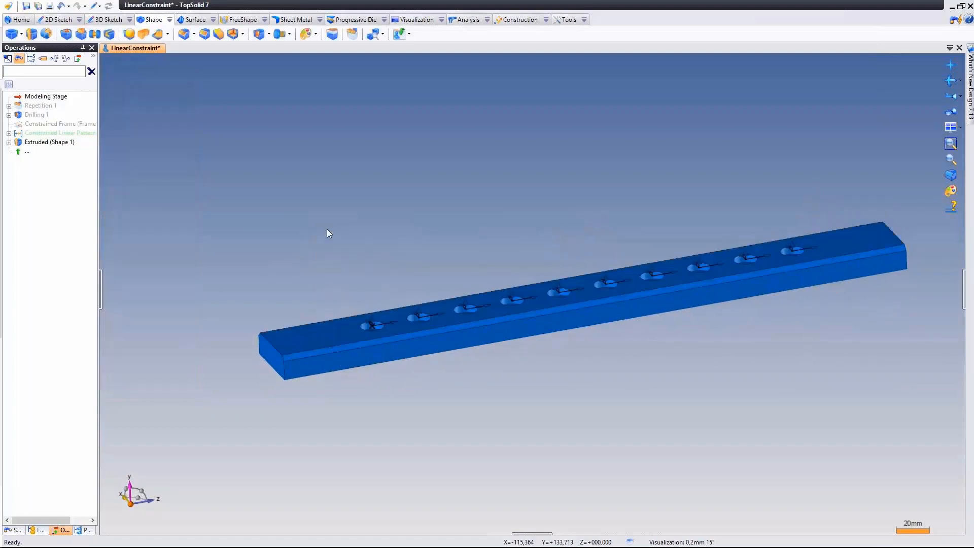
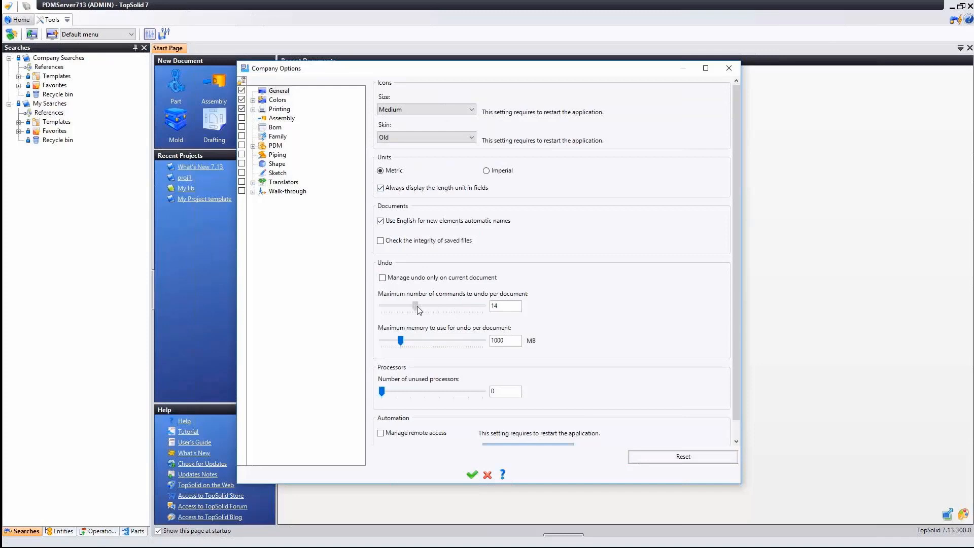
Step: Set the maximum number of commands to undo per document to 20 in the General company options
left_click_drag(431, 303, 434, 303)
left_click_drag(738, 284, 738, 328)
left_click_drag(618, 320, 619, 320)
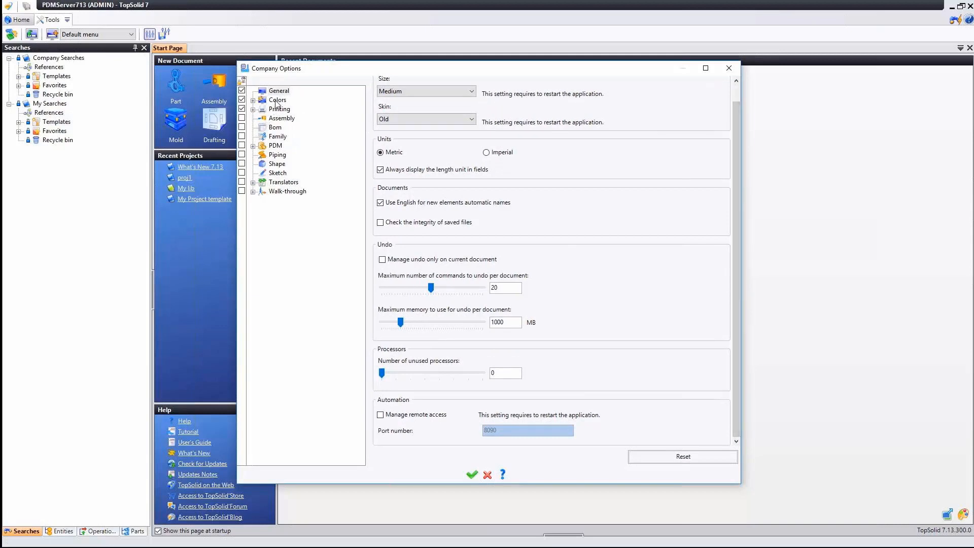
Step: Exclude the Colors category from the imposed company options and inspect the Printers Configuration settings under Printing
left_click(276, 101)
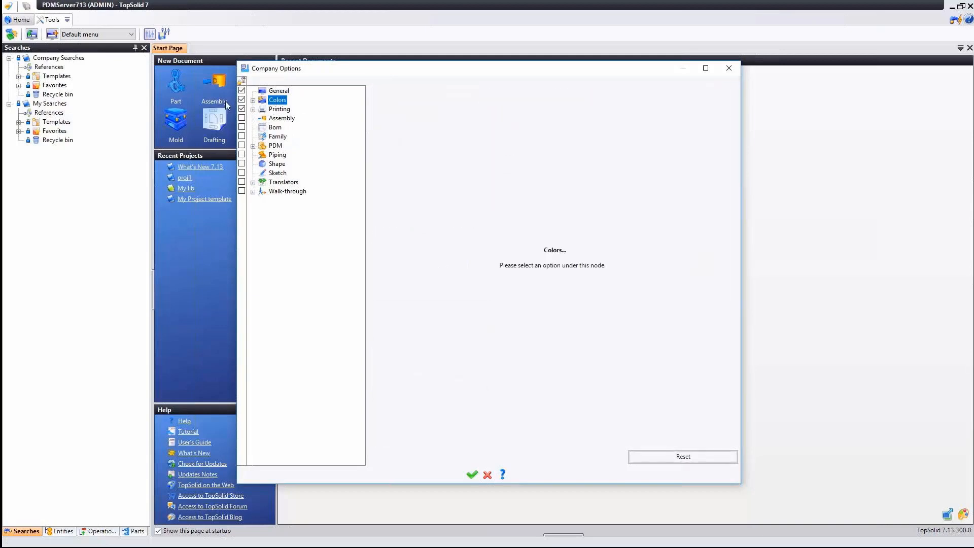
double_click(280, 109)
left_click(283, 117)
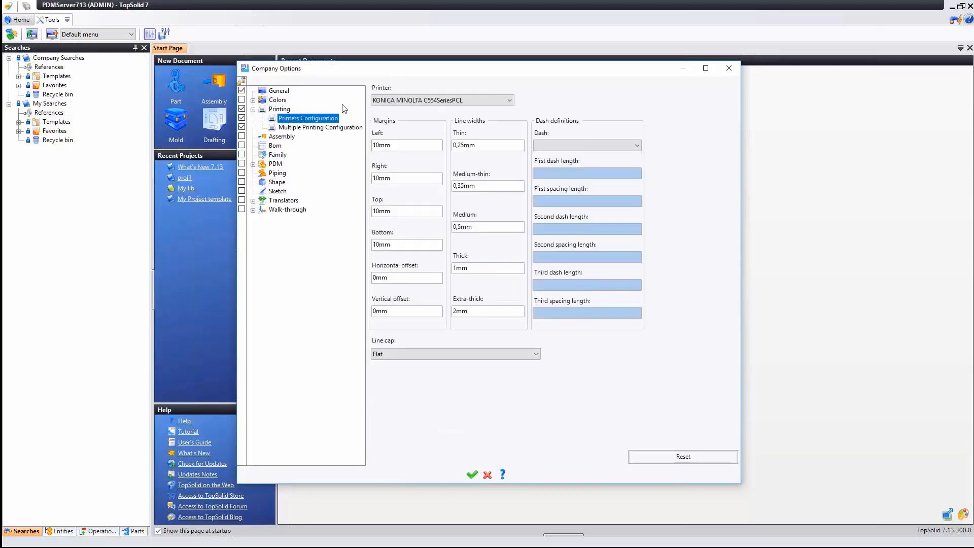
left_click(387, 103)
left_click(387, 103)
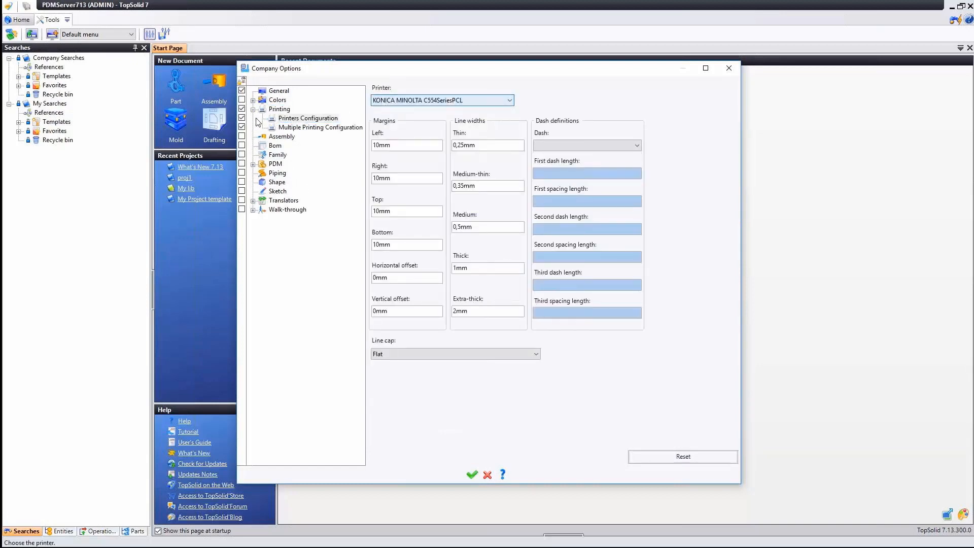
double_click(277, 111)
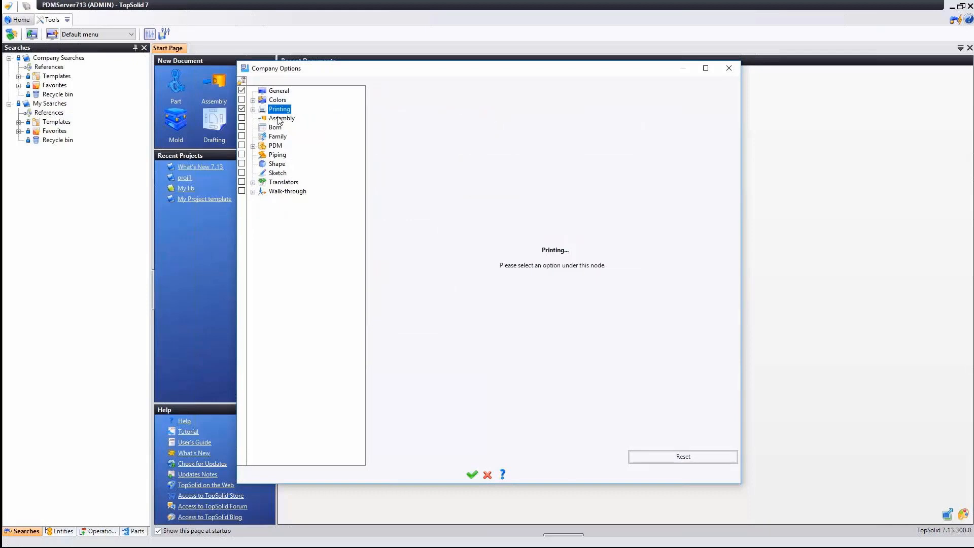
Step: In the Assembly company options, enable posterior context display and customizable editing context render mode, with editing context transparency at 60%
left_click(282, 120)
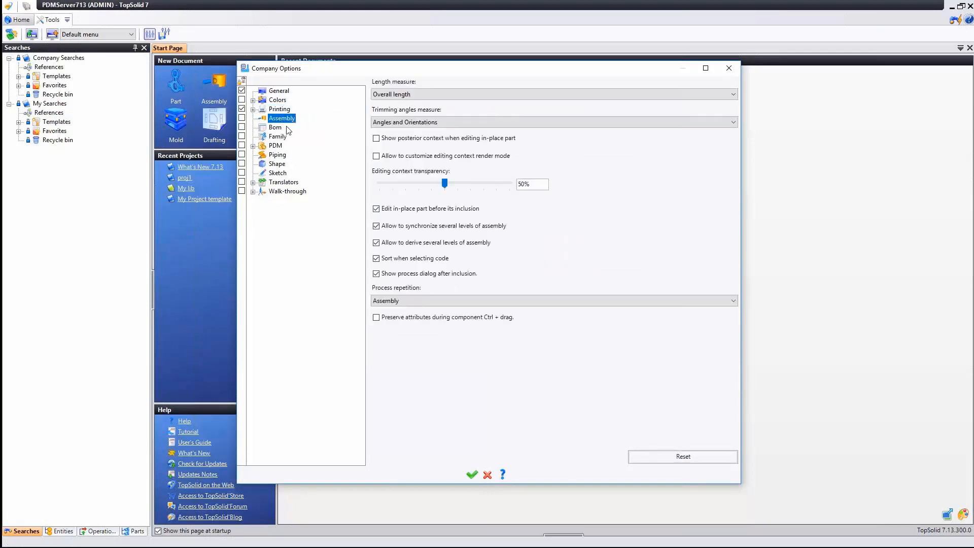
left_click(414, 140)
left_click(414, 141)
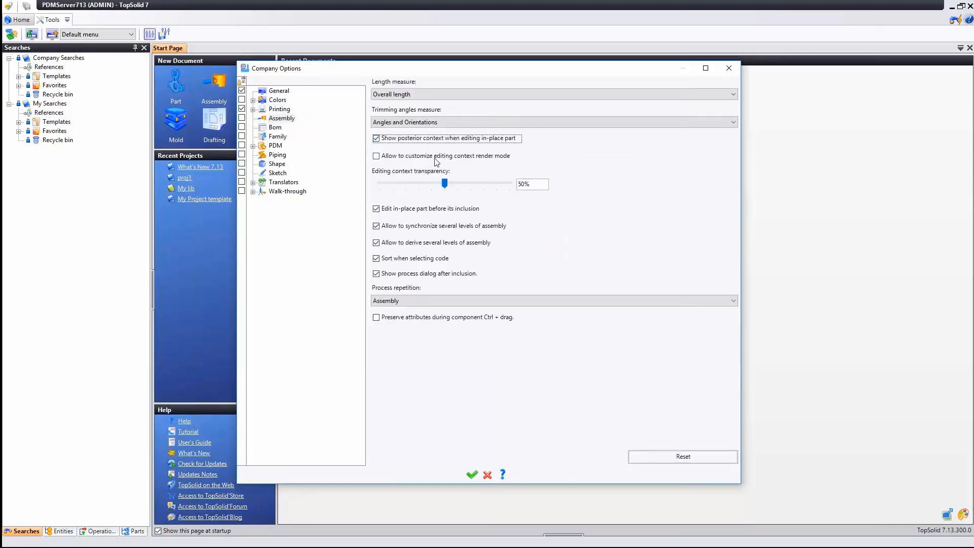
left_click(405, 157)
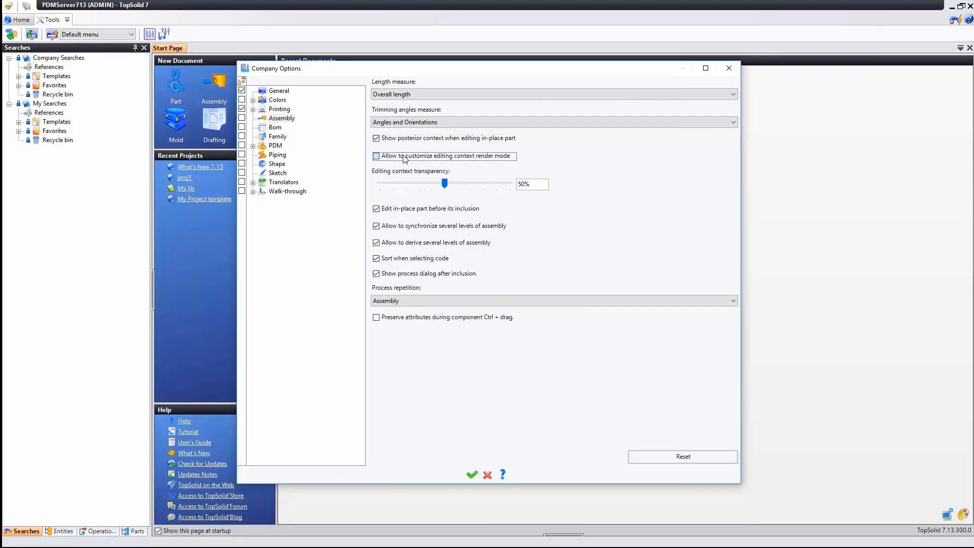
left_click_drag(444, 184, 449, 210)
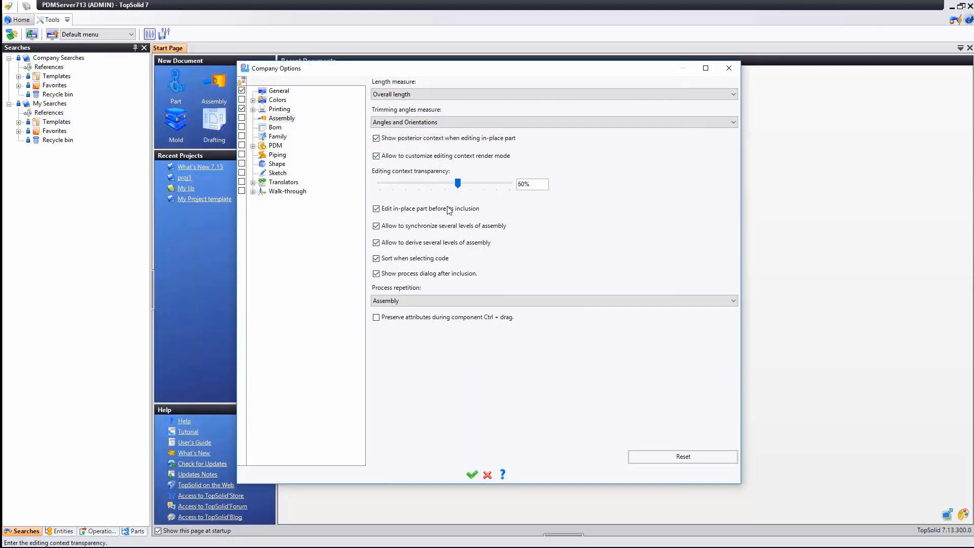
Step: Enable Preserve attributes during component Ctrl + drag and set Process repetition to Parts
left_click(392, 318)
left_click(398, 301)
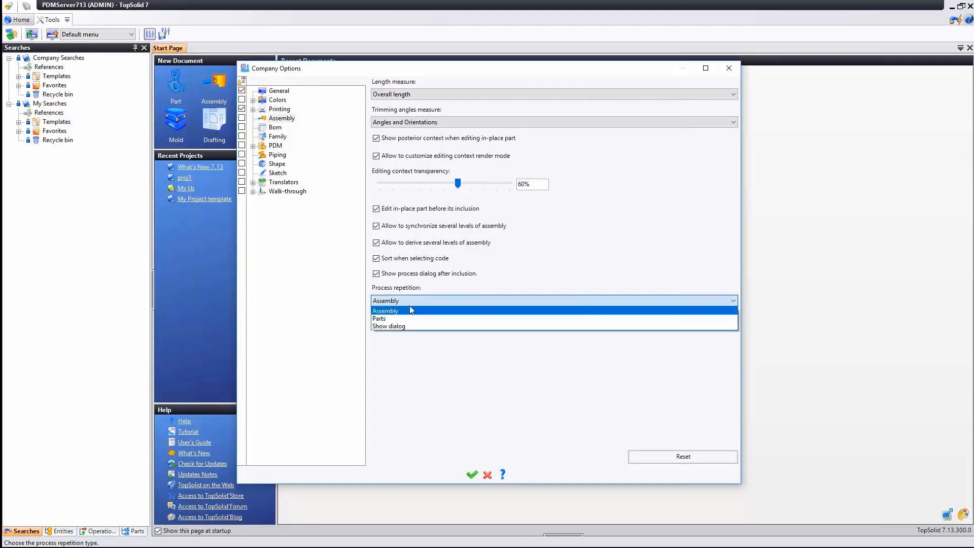
left_click(389, 318)
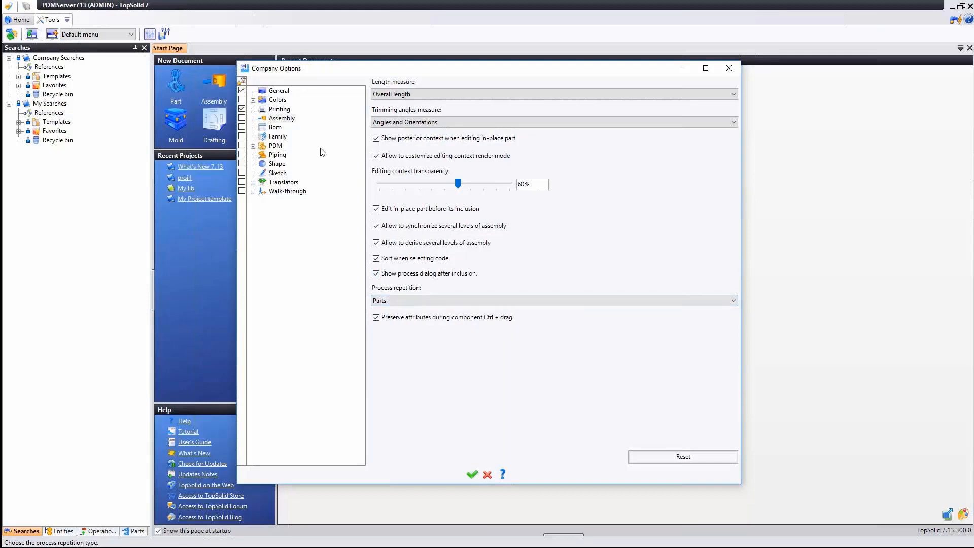
Step: Impose the Assembly category in the company options, then confirm and restart the application to apply the settings
left_click(242, 119)
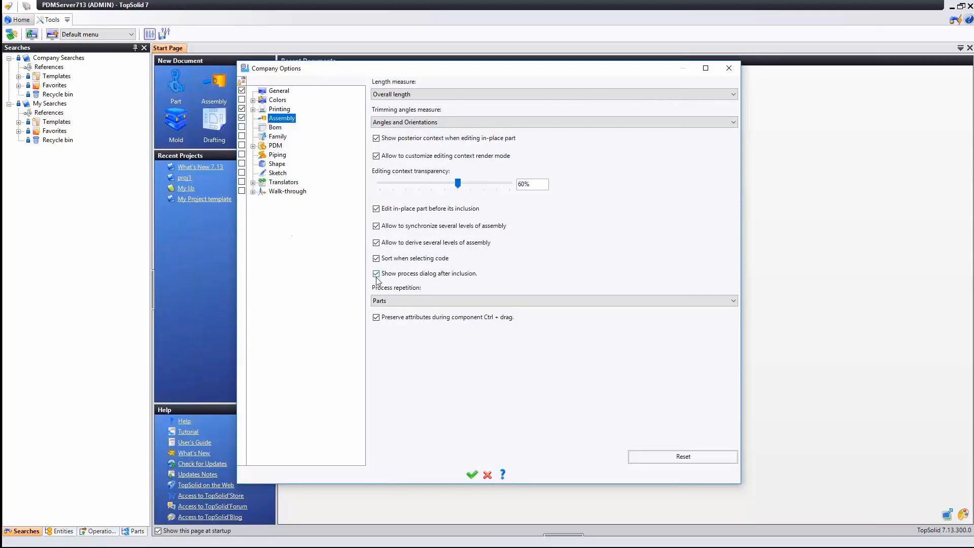
left_click(471, 475)
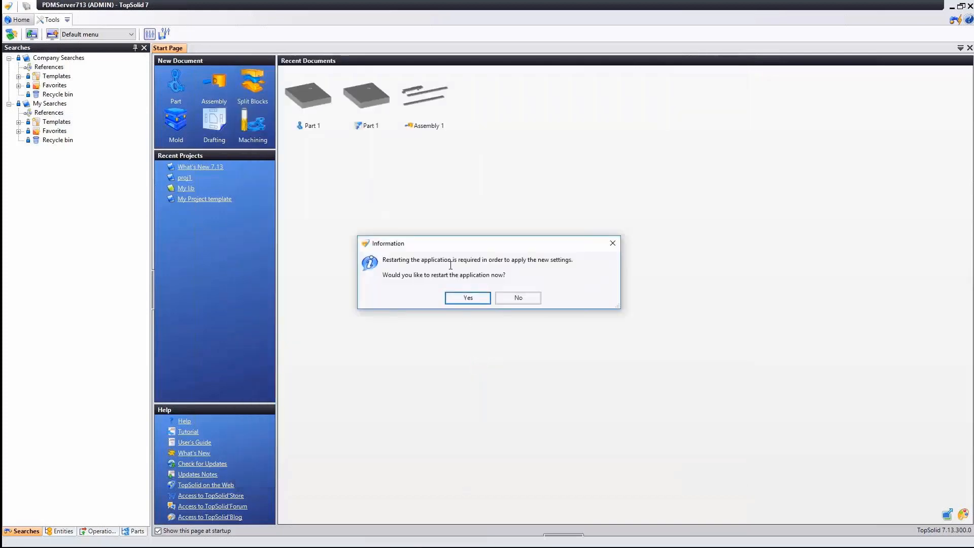
left_click(467, 299)
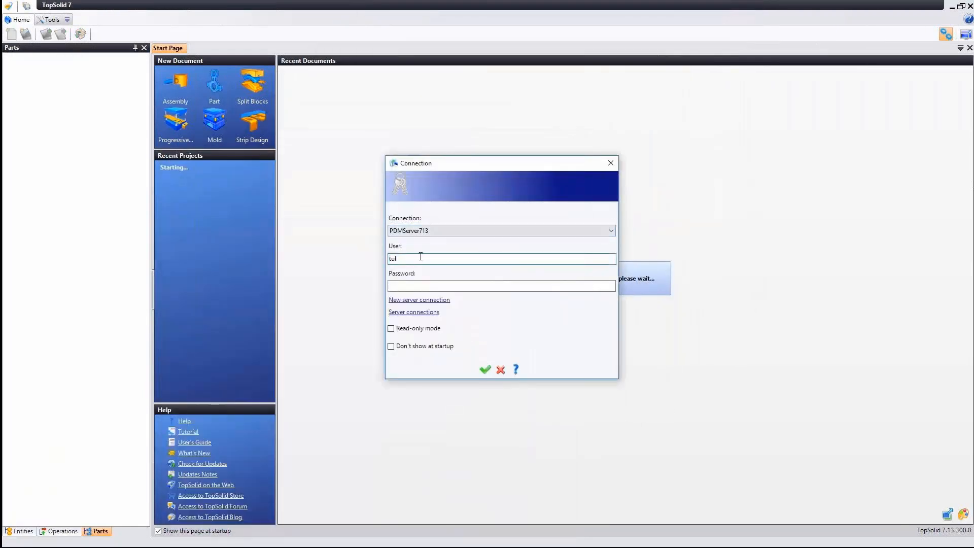
Step: Connect to PDMServer713 with the prefilled user account and open the user's Assembly options
left_click(423, 257)
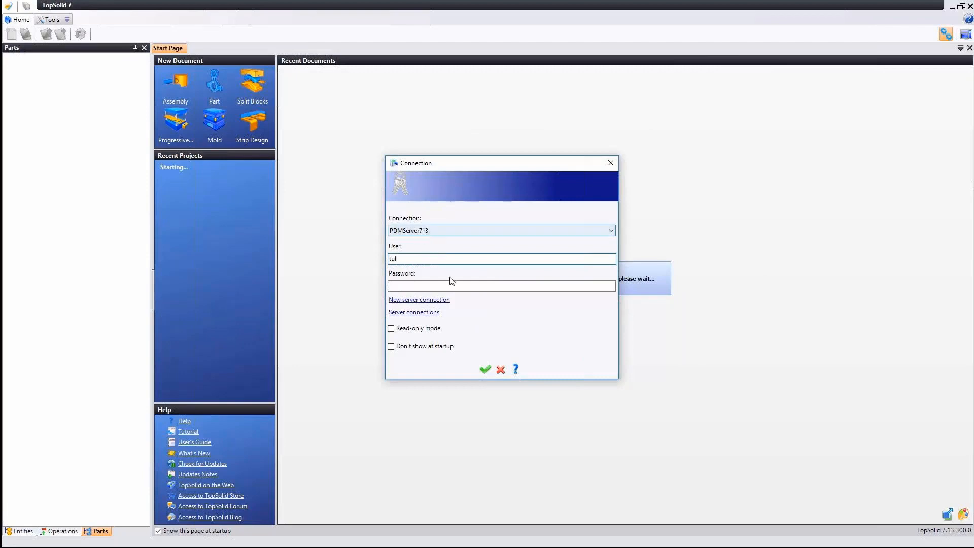
left_click(482, 370)
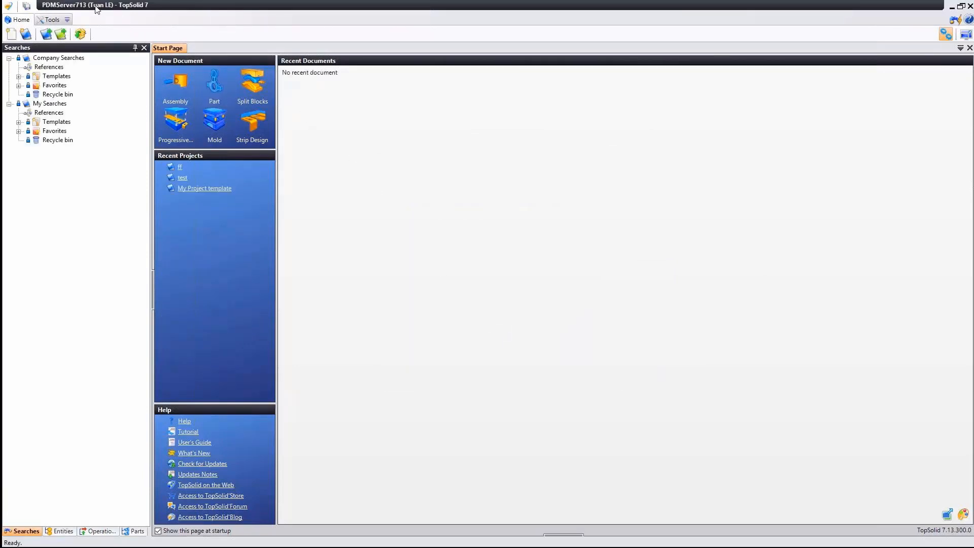
left_click(51, 19)
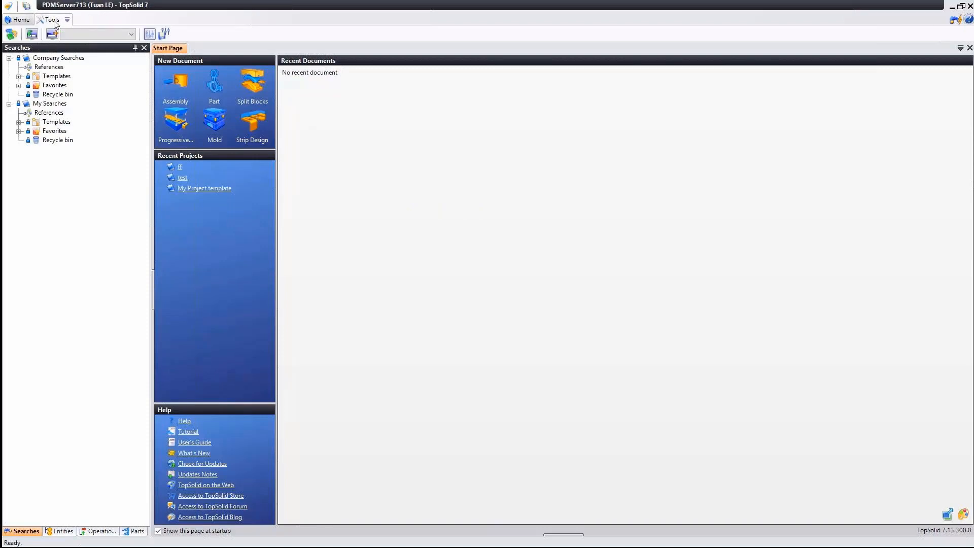
left_click(67, 20)
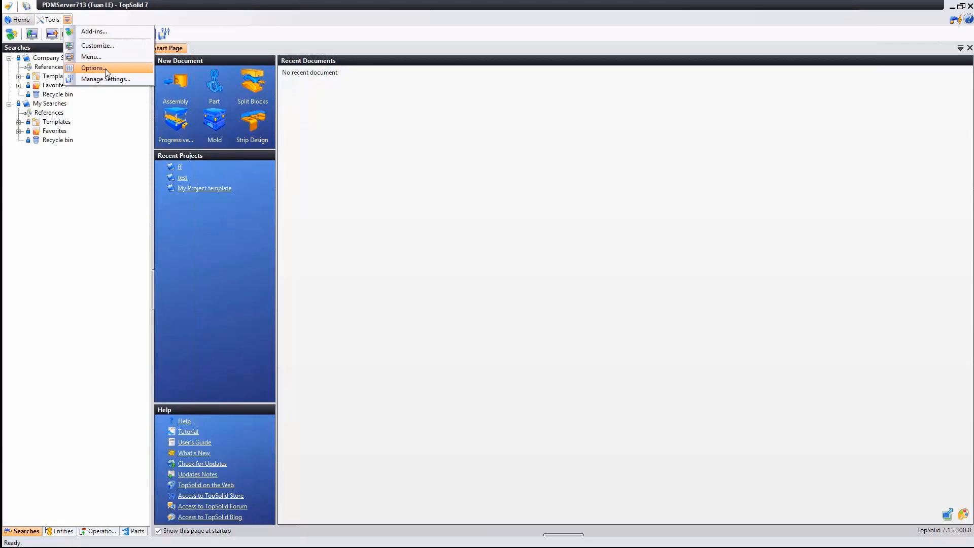
left_click(105, 69)
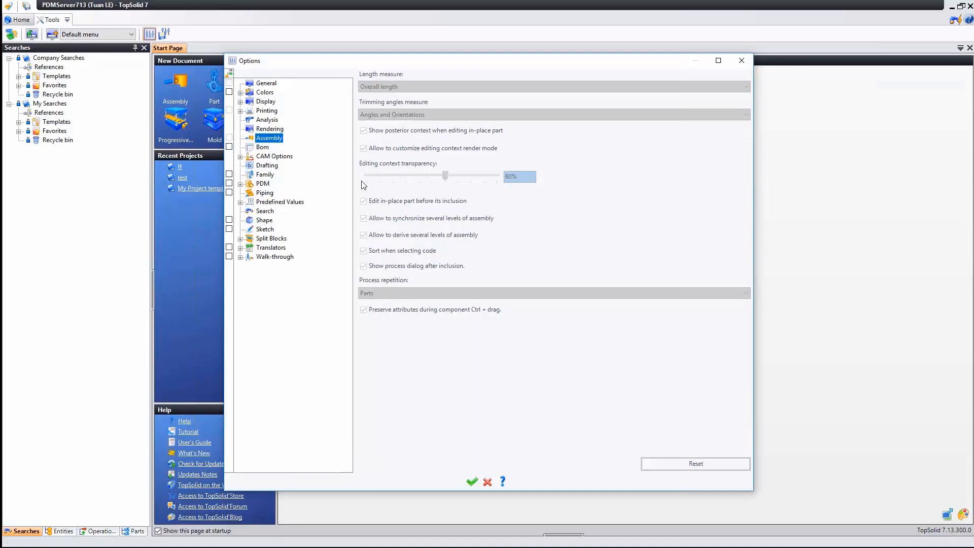
Step: Review the user's Printing and Colors options and enable custom settings for System Colors
left_click(266, 110)
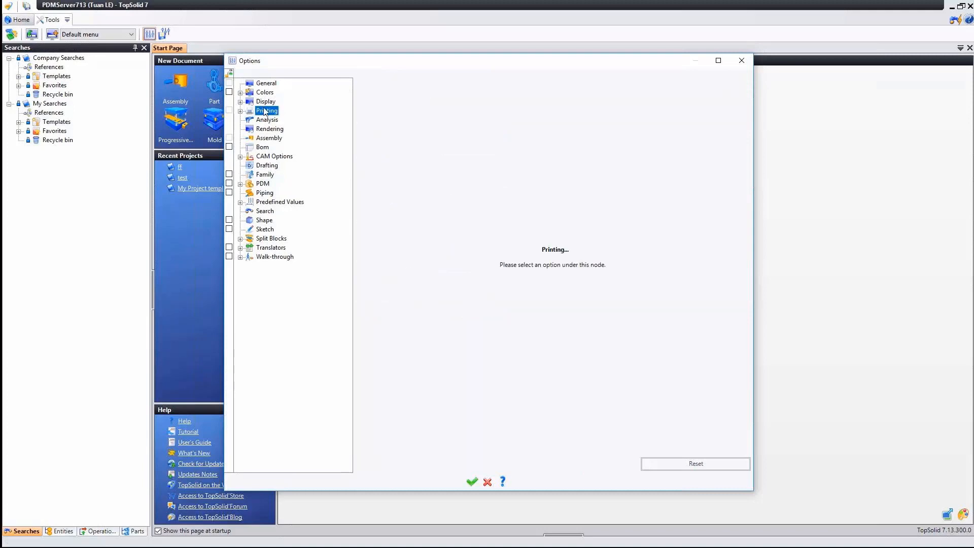
left_click(265, 93)
left_click(240, 92)
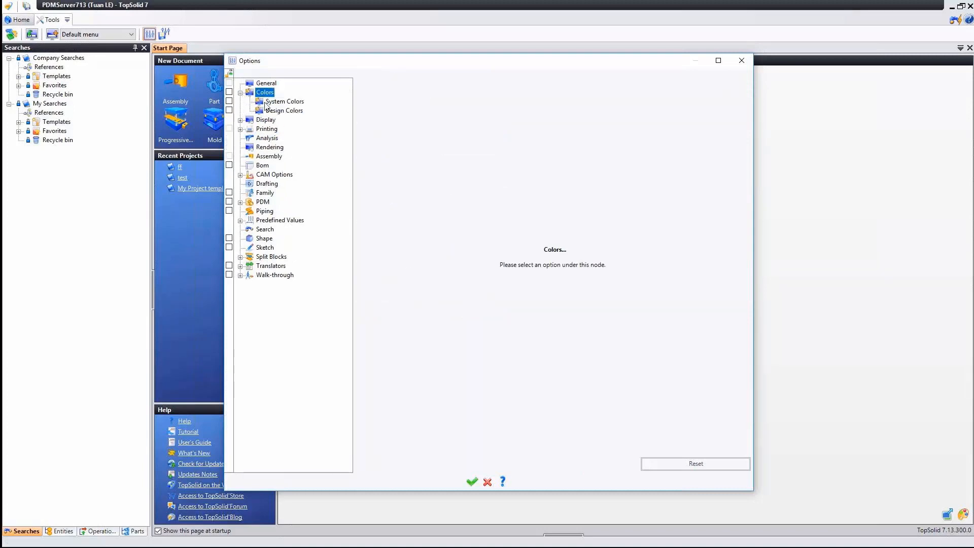
left_click(267, 102)
left_click(285, 112)
left_click(285, 104)
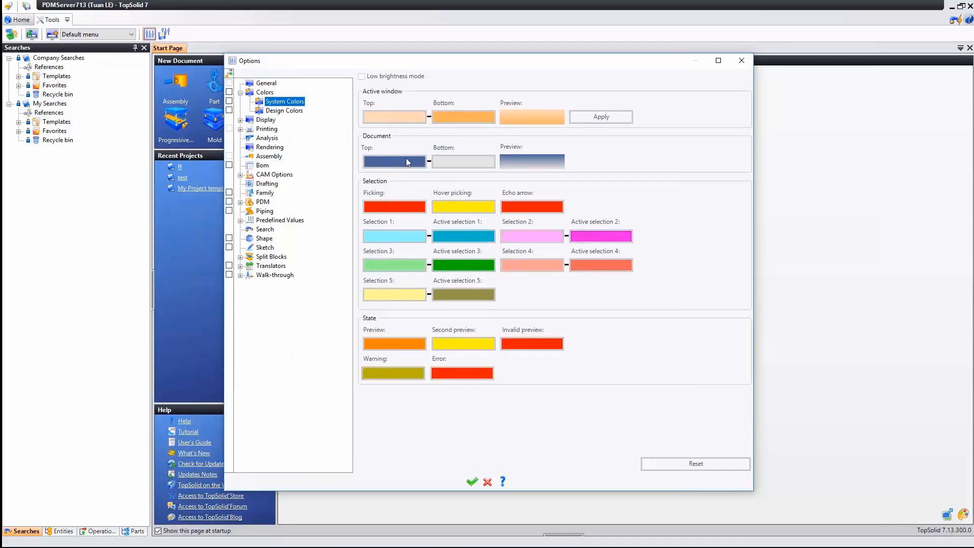
left_click(230, 101)
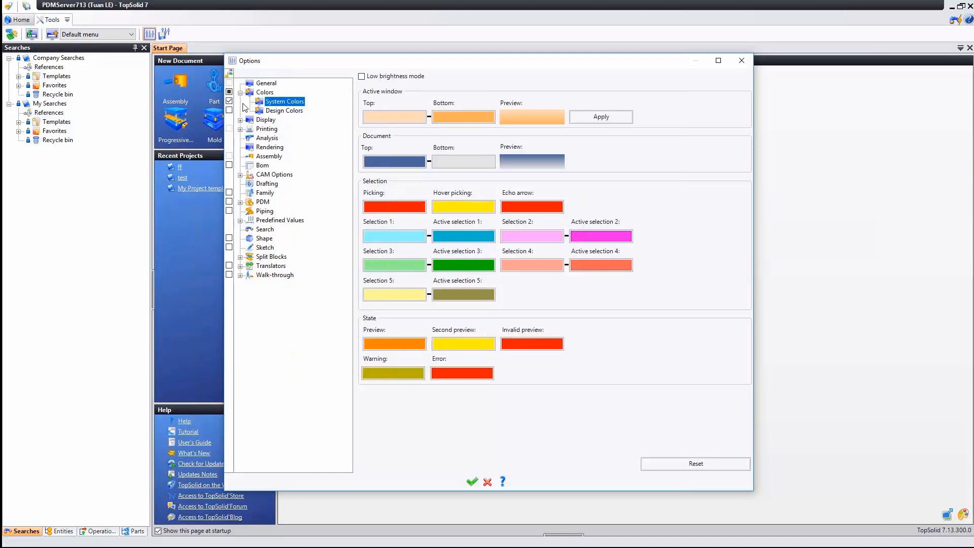
Step: Set the Document top color in the System Colors options to bright blue (RGB 0, 128, 255)
left_click(398, 162)
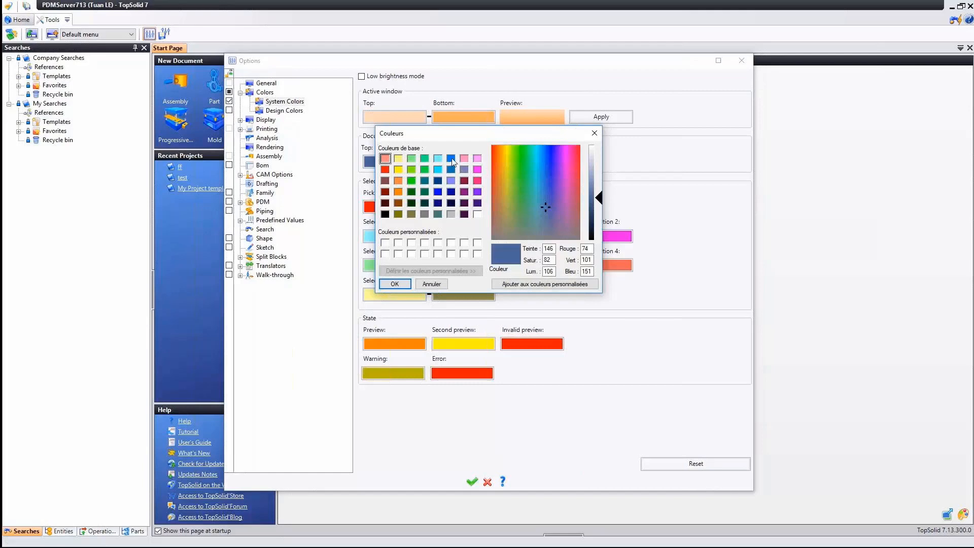
left_click(451, 158)
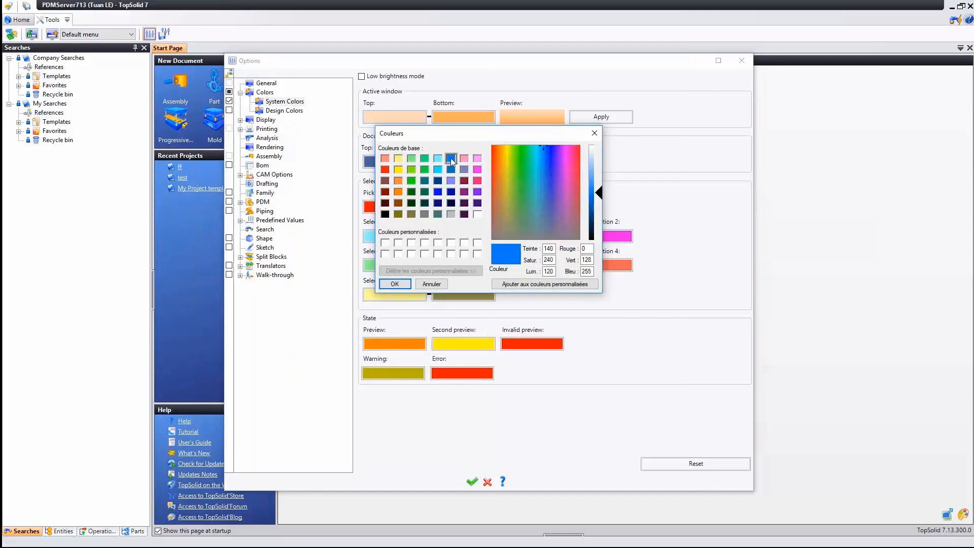
left_click(395, 285)
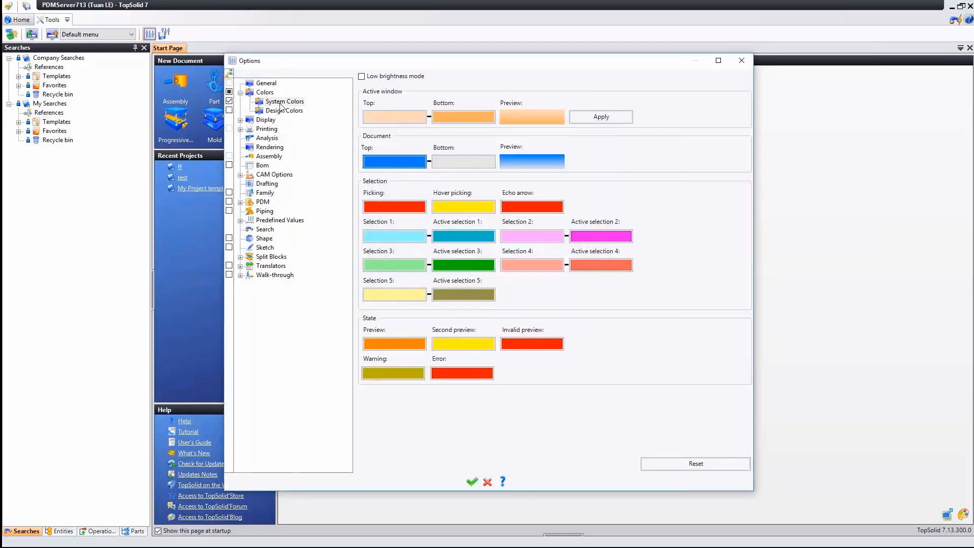
Step: Enable custom Family options, set the Added row color to bright blue (RGB 0, 128, 255), and confirm the options
left_click(262, 166)
left_click(269, 175)
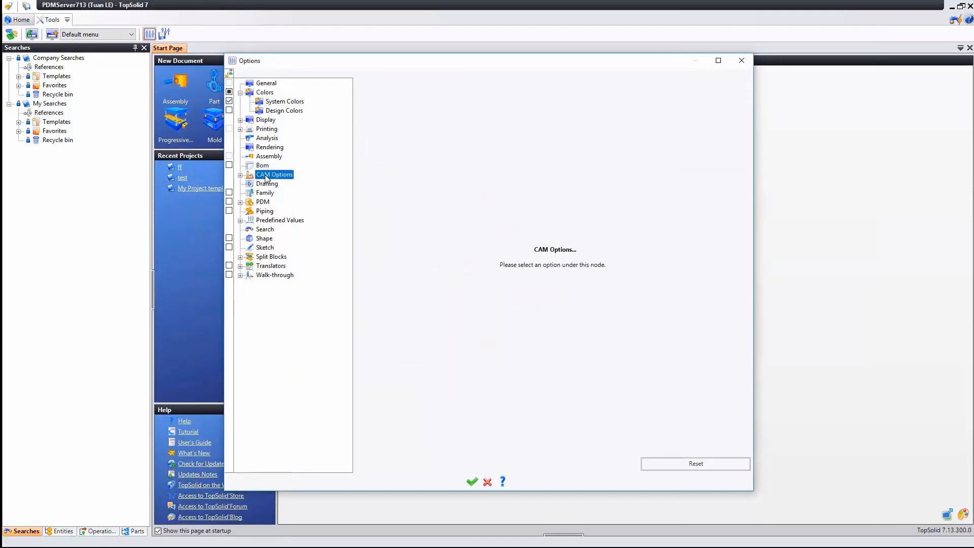
left_click(265, 192)
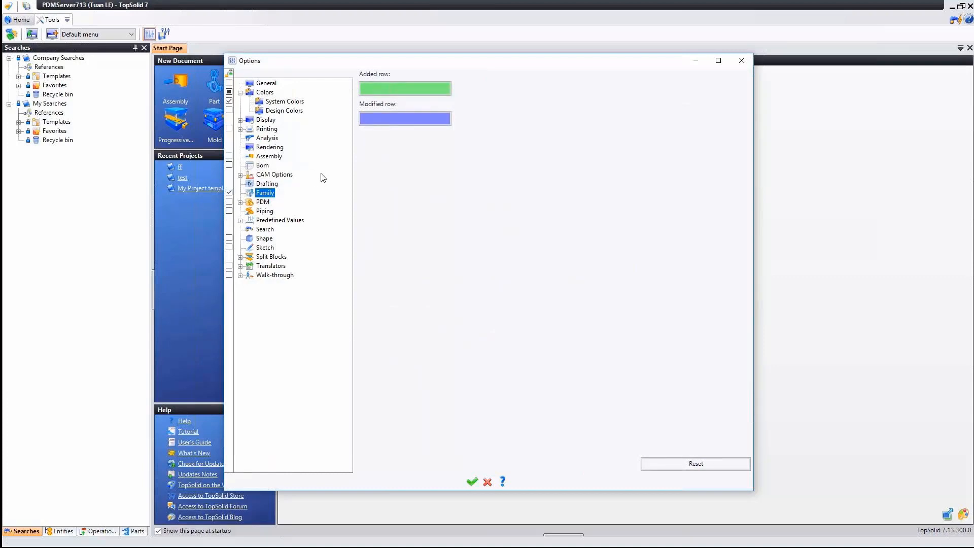
left_click(395, 90)
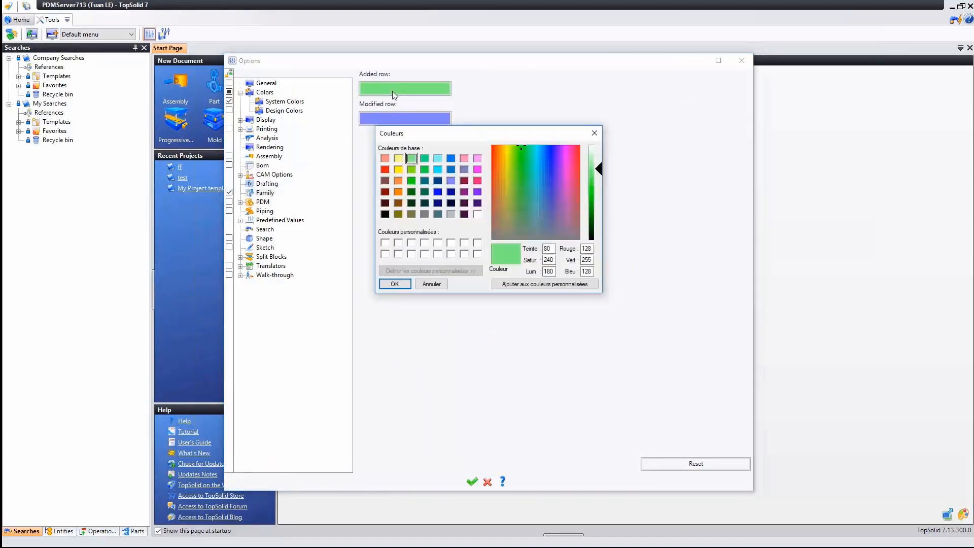
left_click(451, 158)
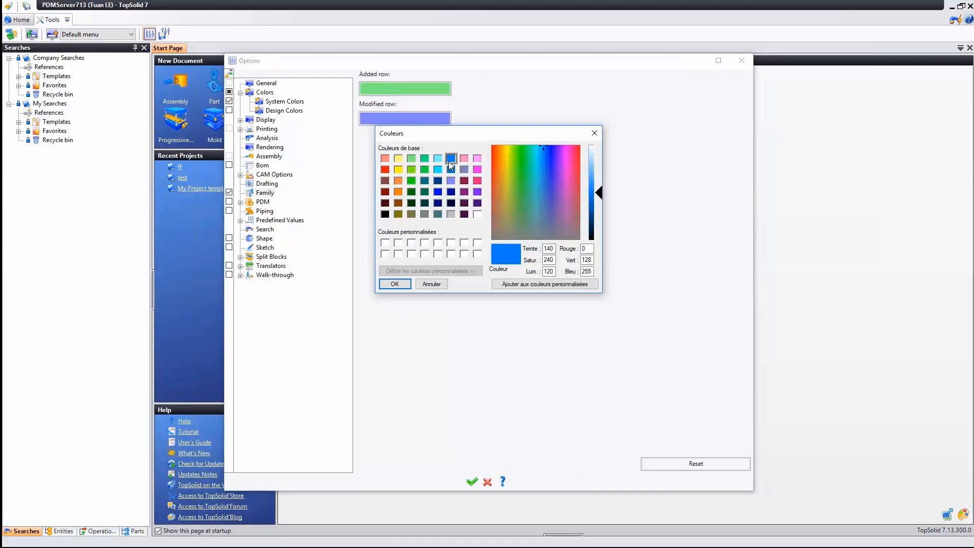
left_click(395, 284)
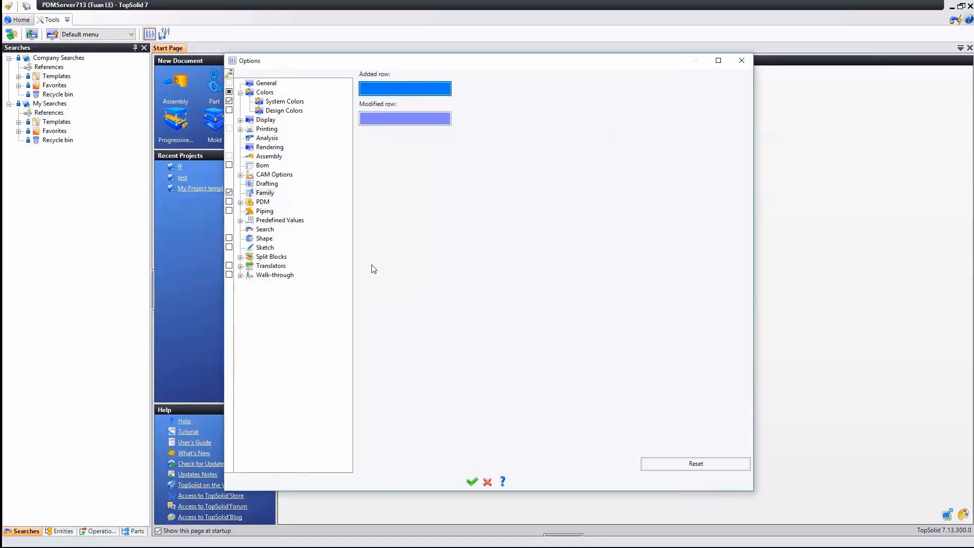
left_click(471, 481)
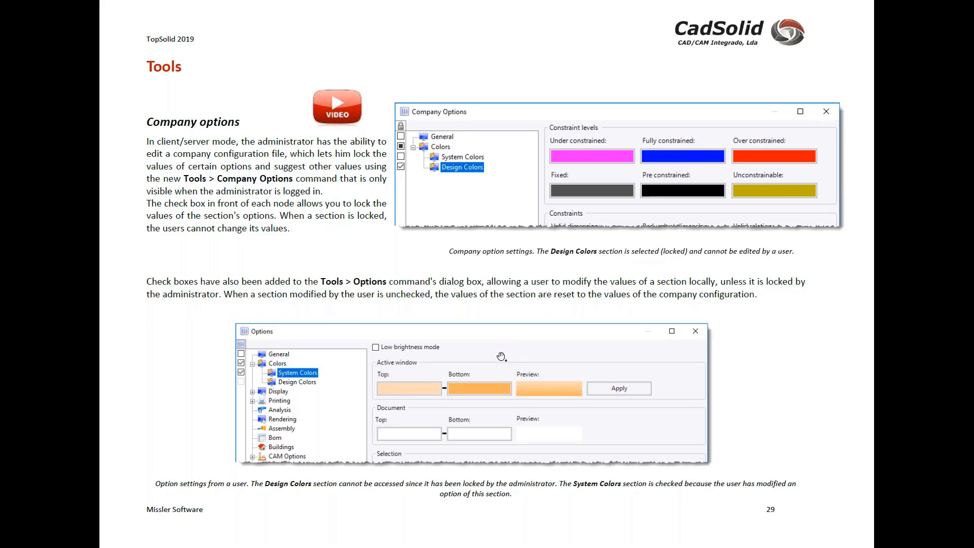
Step: Go to the Customization section of the TopSolid 2019 PDF and open its video, allowing the document's connection
scroll(502, 356, "down", 1)
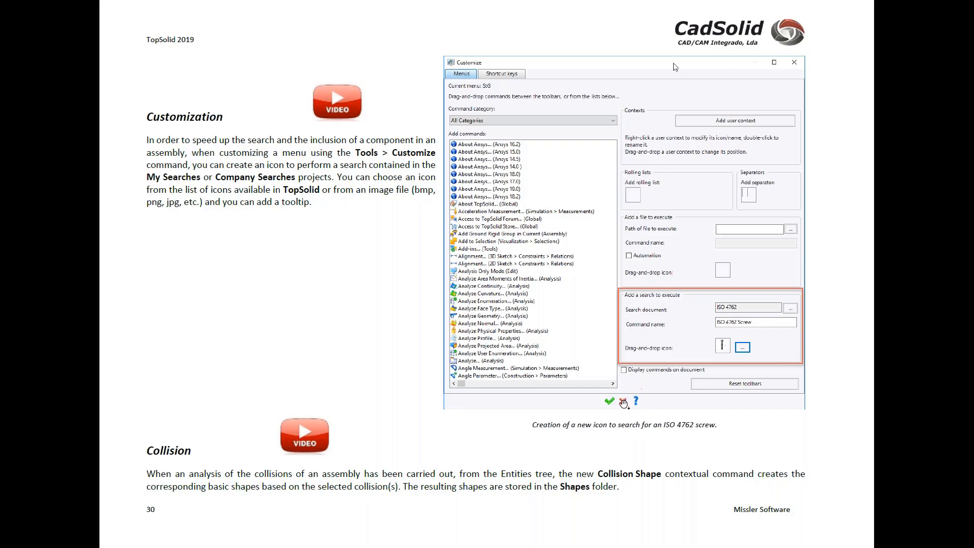
left_click(338, 101)
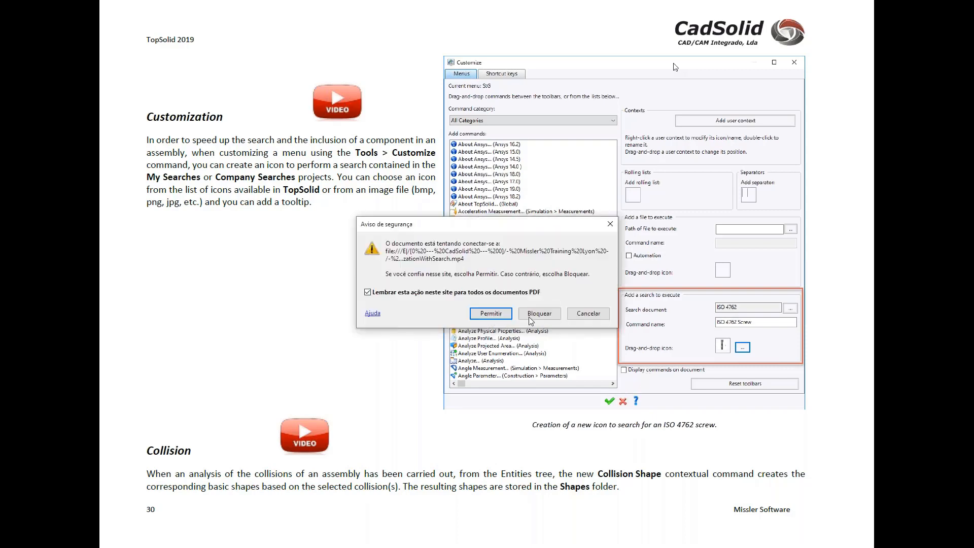
left_click(504, 317)
left_click(505, 331)
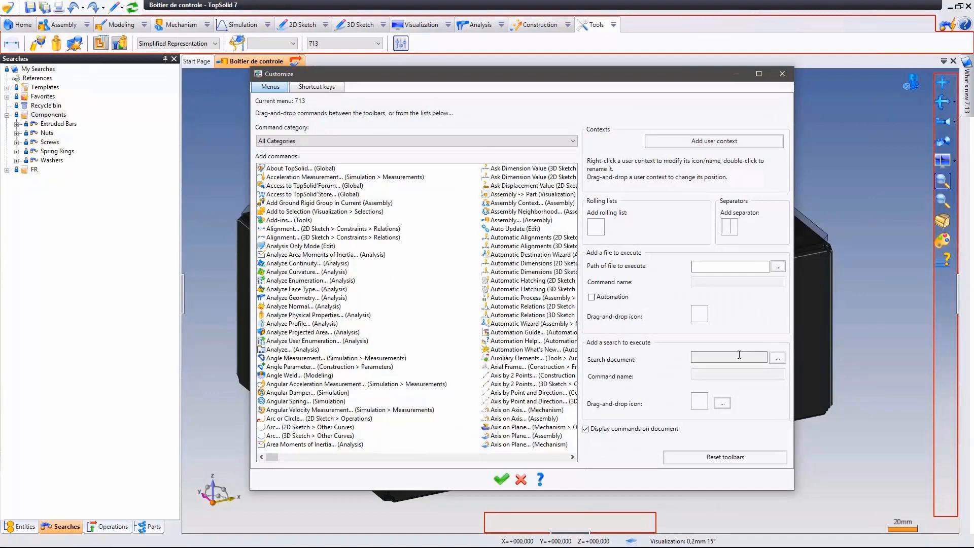
Step: Choose the Screws search from the Components folder of My Searches as the search document to execute
left_click(777, 358)
left_click(100, 144)
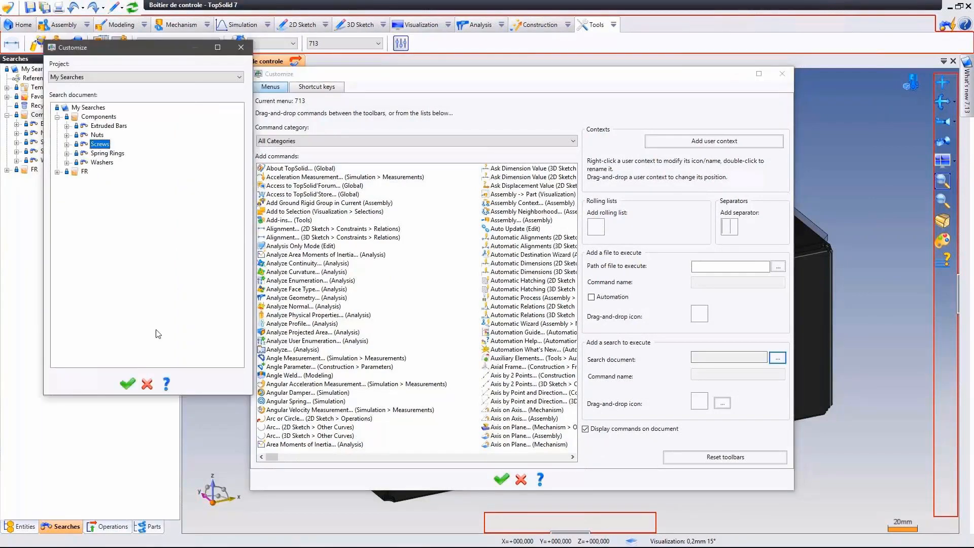
left_click(127, 384)
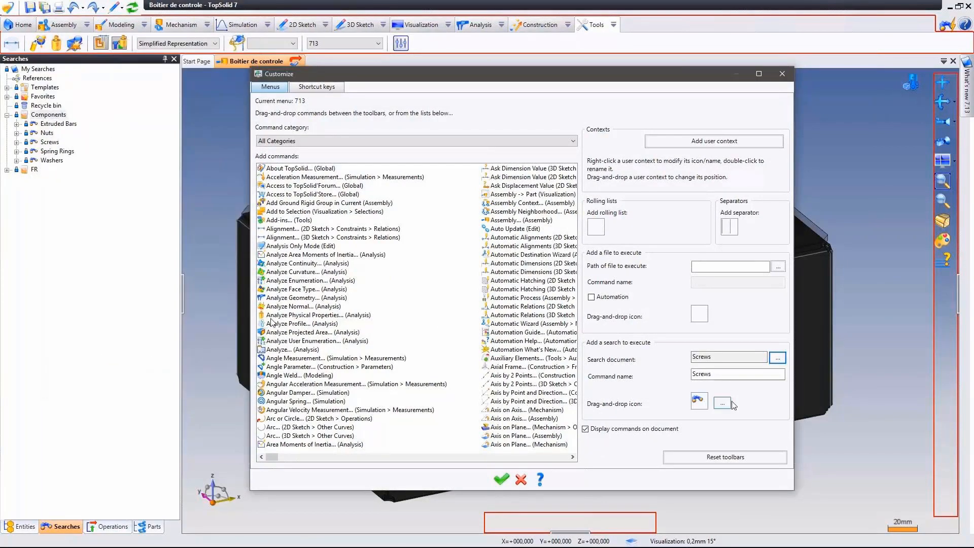
mouse_move(181, 525)
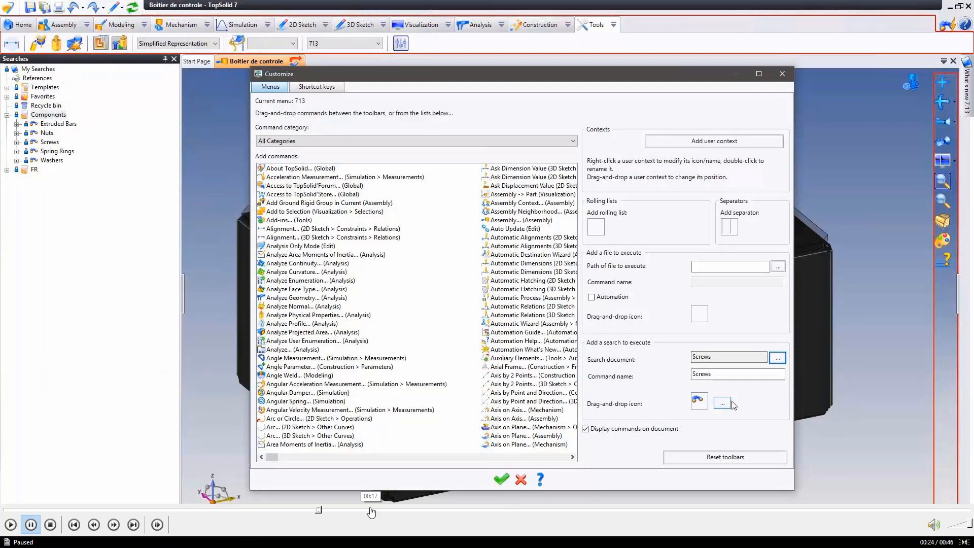
key("space")
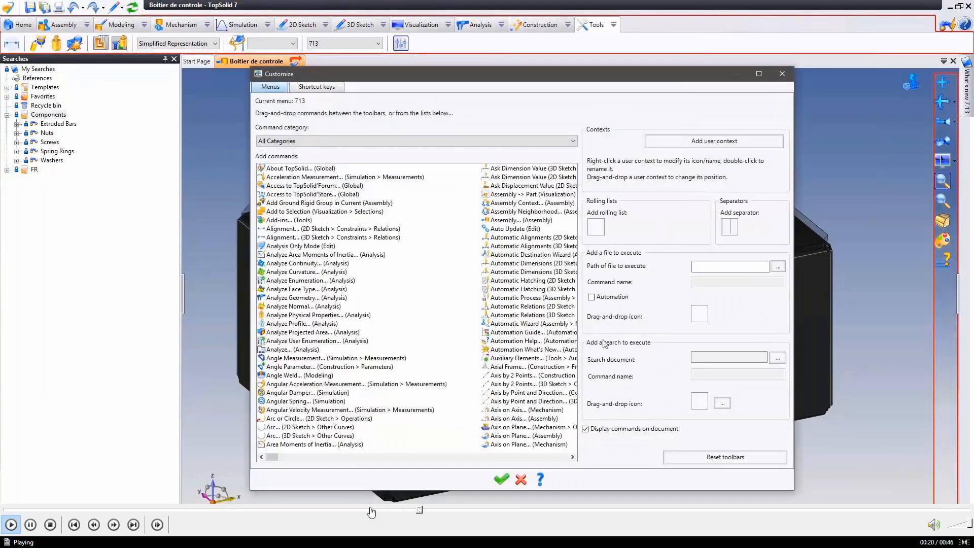
key("space")
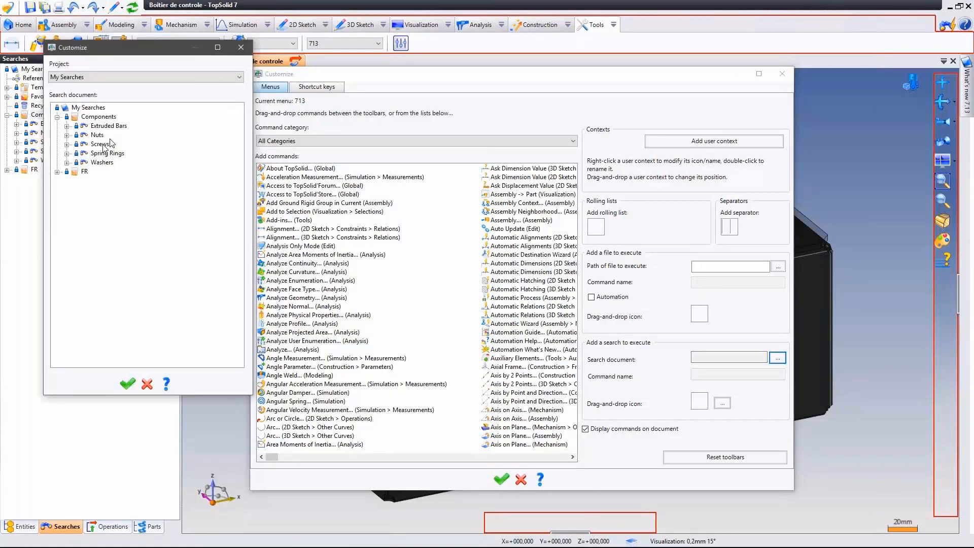
left_click(128, 385)
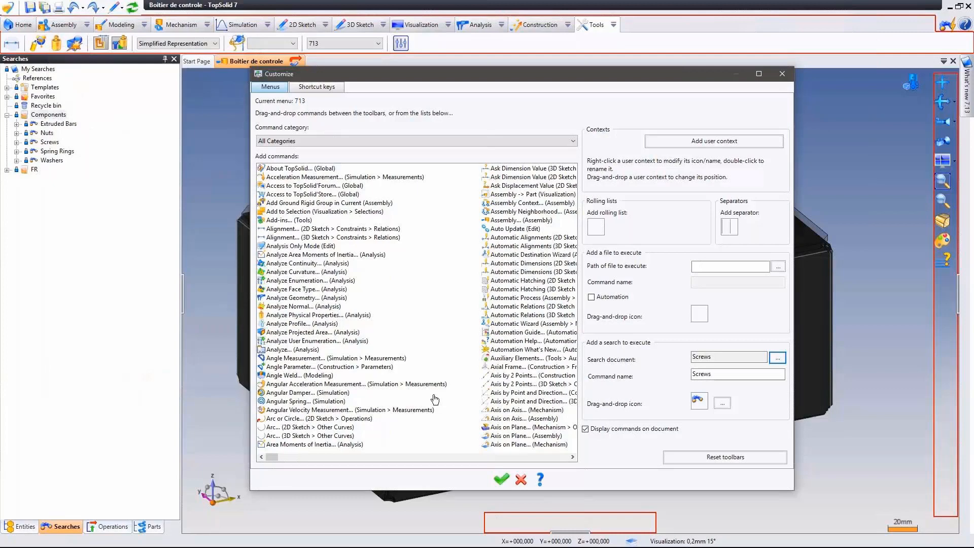
Step: Keep Screws as the command name and assign it the Screw.ico image from the computer's Icone folder as its icon
left_click(728, 374)
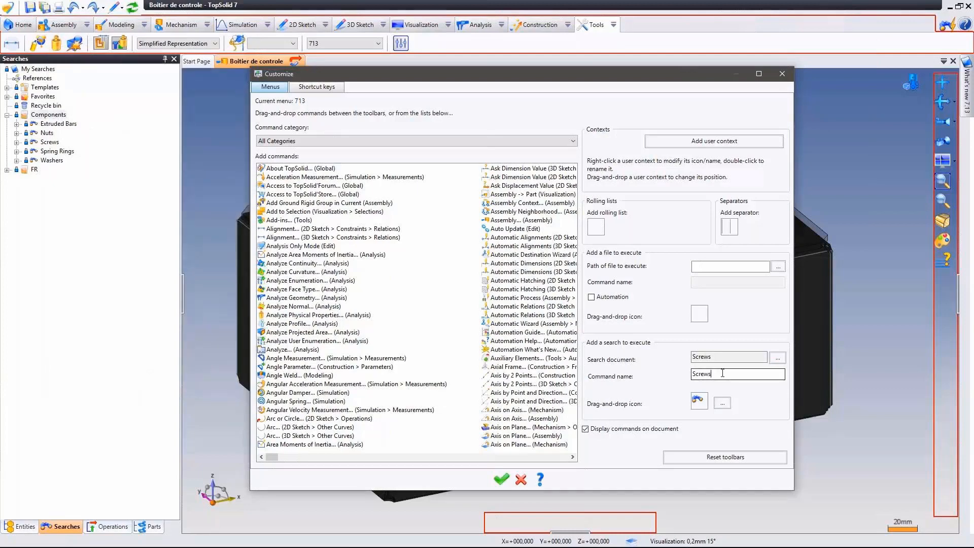
left_click(722, 403)
left_click(636, 197)
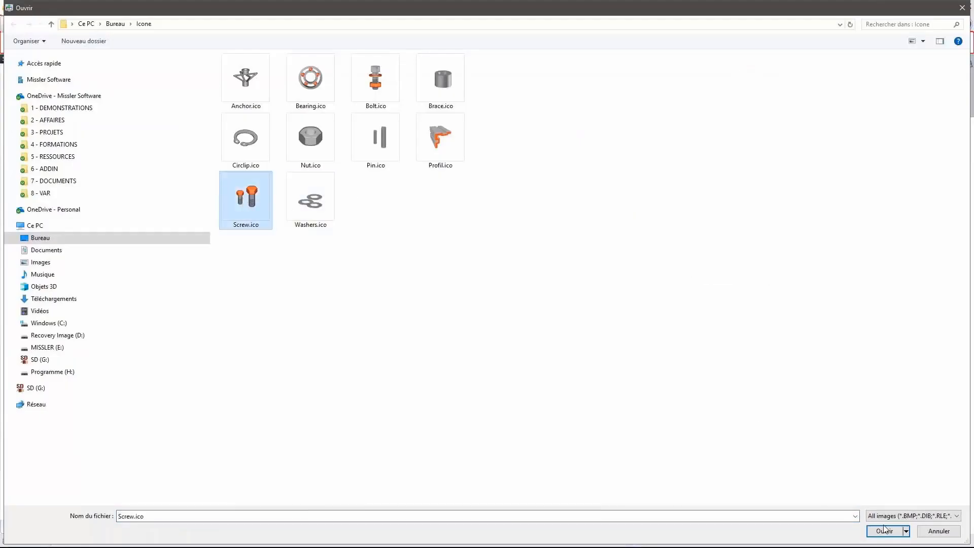
left_click(885, 531)
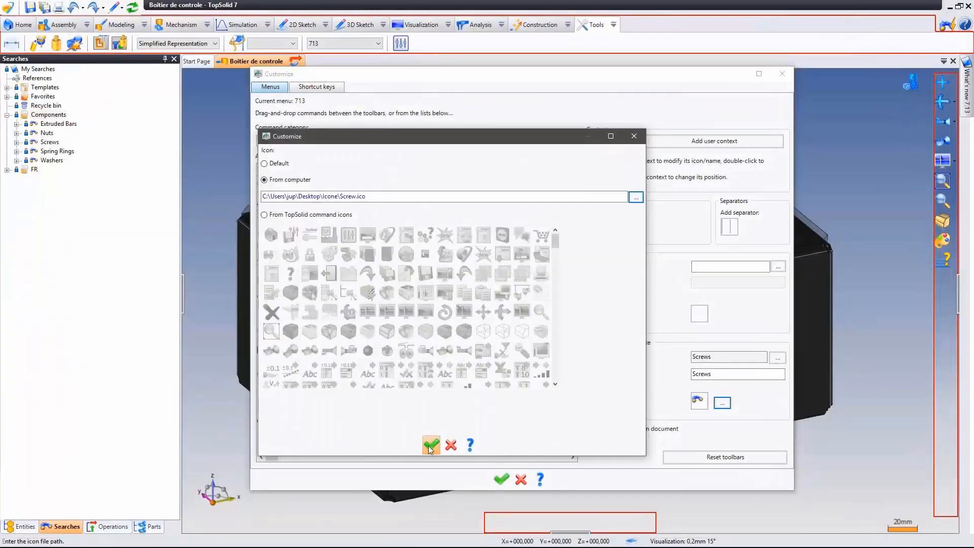
left_click(431, 446)
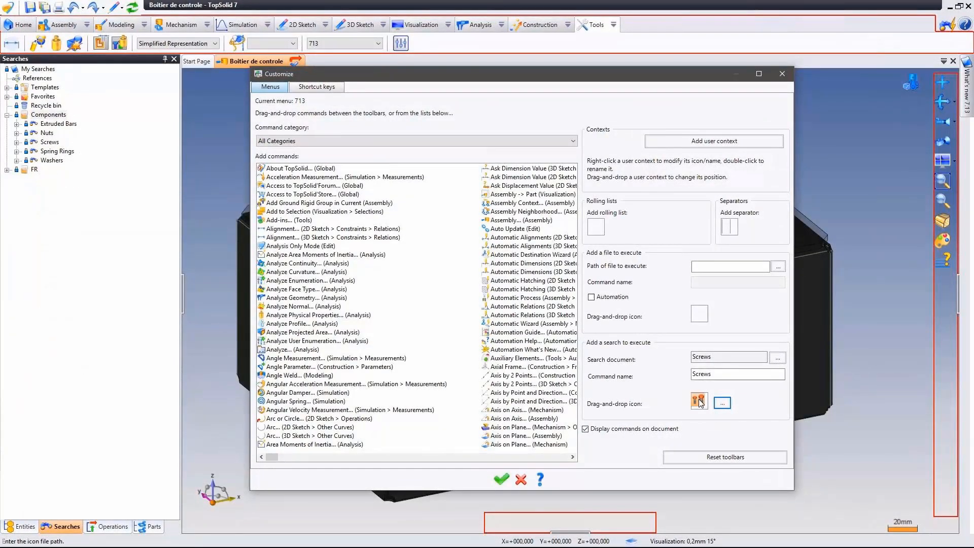
Step: Place the Screws search icon in the toolbar below the model, confirm the customization, and run the new command
left_click_drag(701, 424, 503, 522)
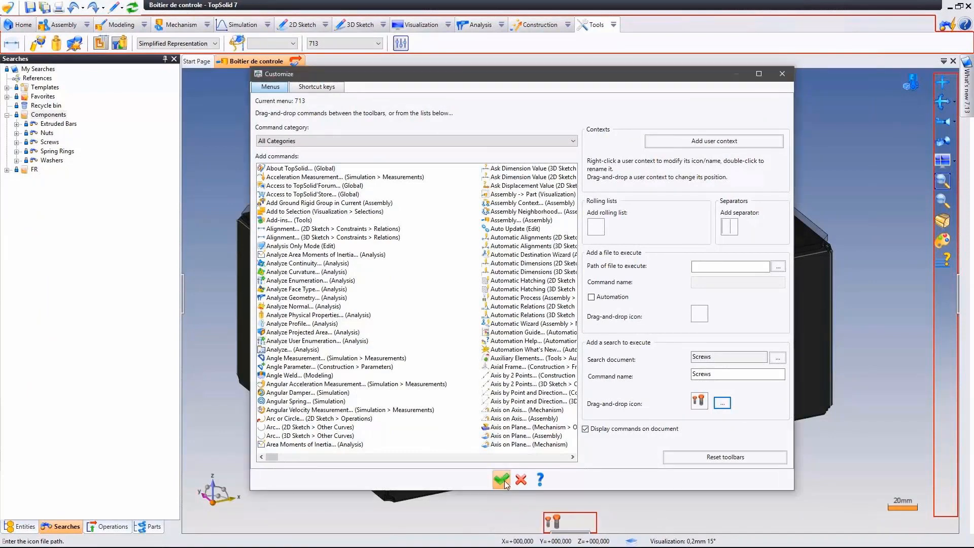
left_click(501, 479)
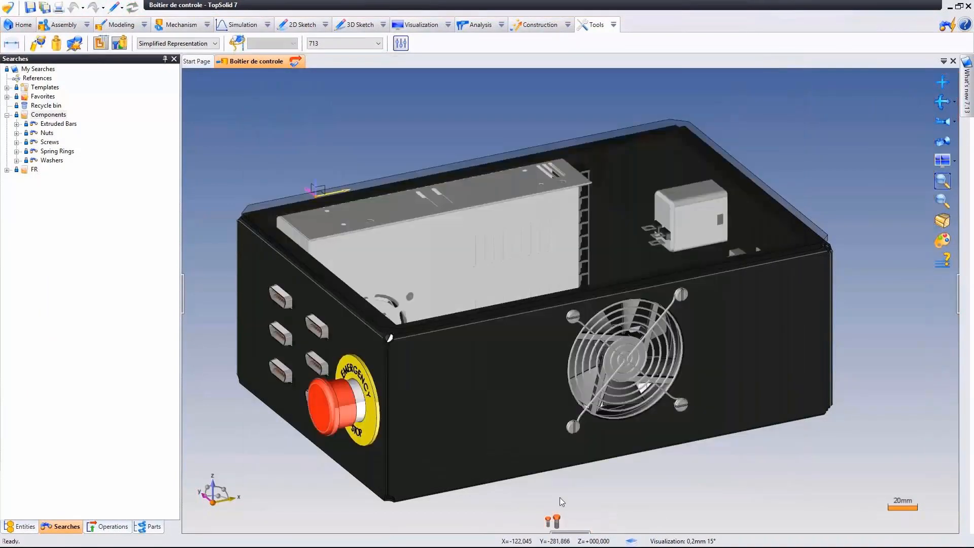
left_click(554, 523)
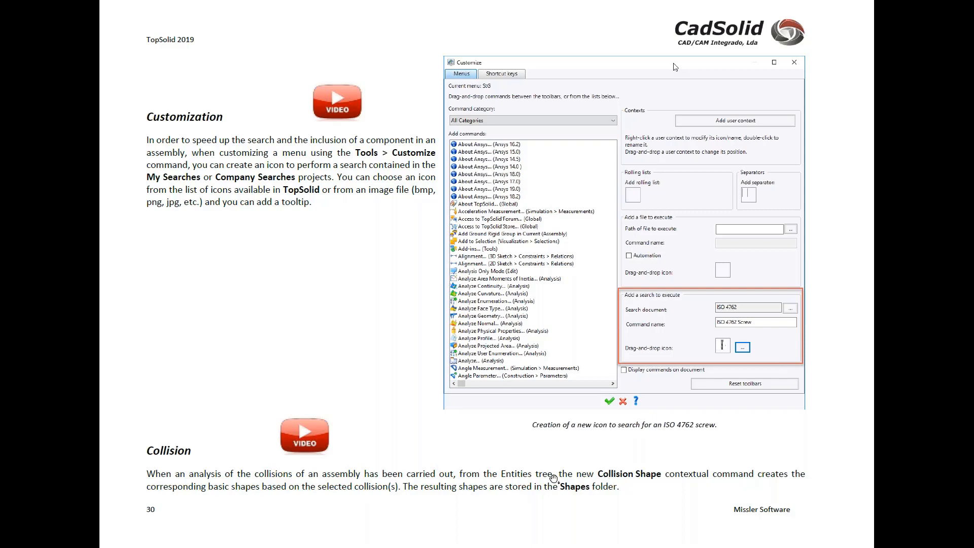
Step: Open the Collision section's video from the TopSolid 2019 PDF, allowing the document's connection
left_click(311, 441)
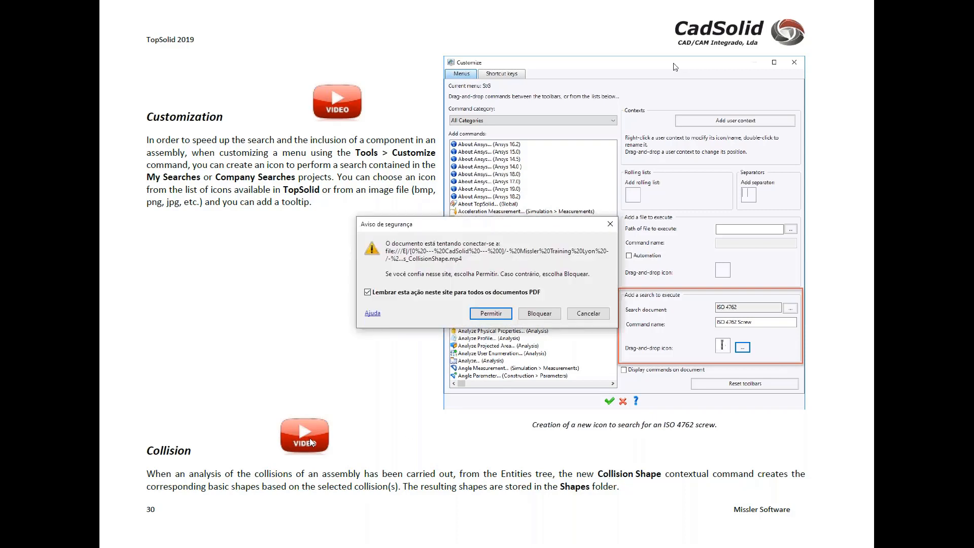
left_click(506, 315)
left_click(506, 330)
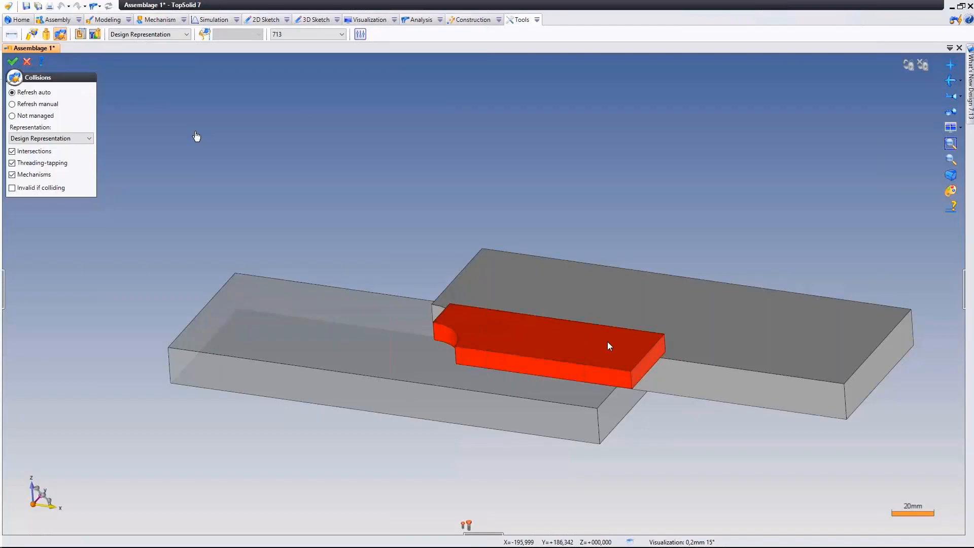
Step: Confirm the collision analysis of the two plates with Refresh auto, using the Design Representation
right_click(196, 136)
left_click(210, 132)
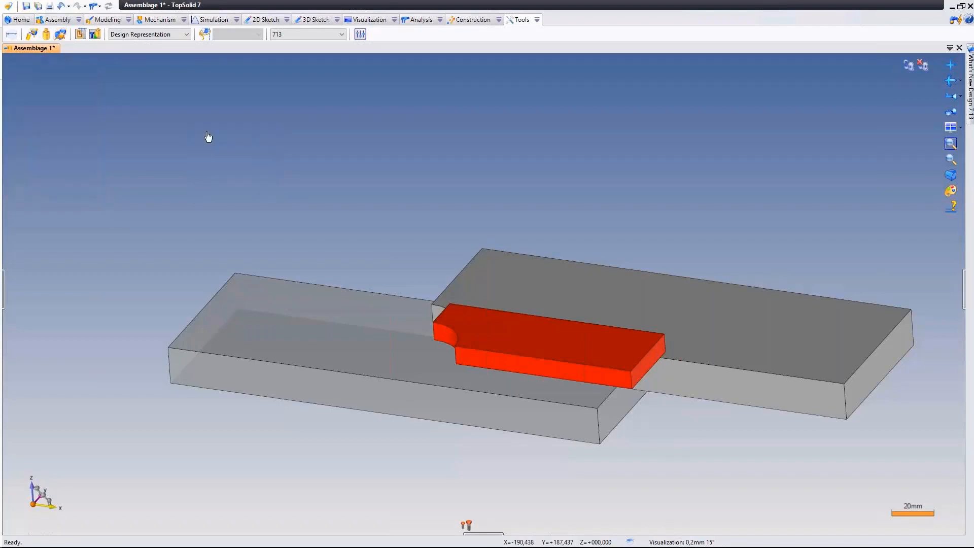
scroll(208, 136, "up", 5)
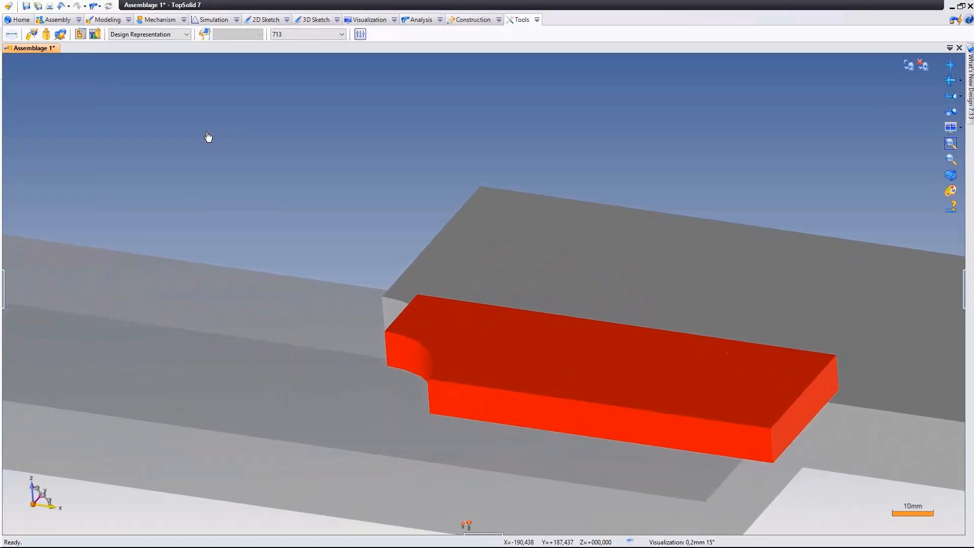
Step: Create a Collision Shape from Collision 1 in the entities tree and select the Shapes folder
left_click(6, 286)
left_click(63, 530)
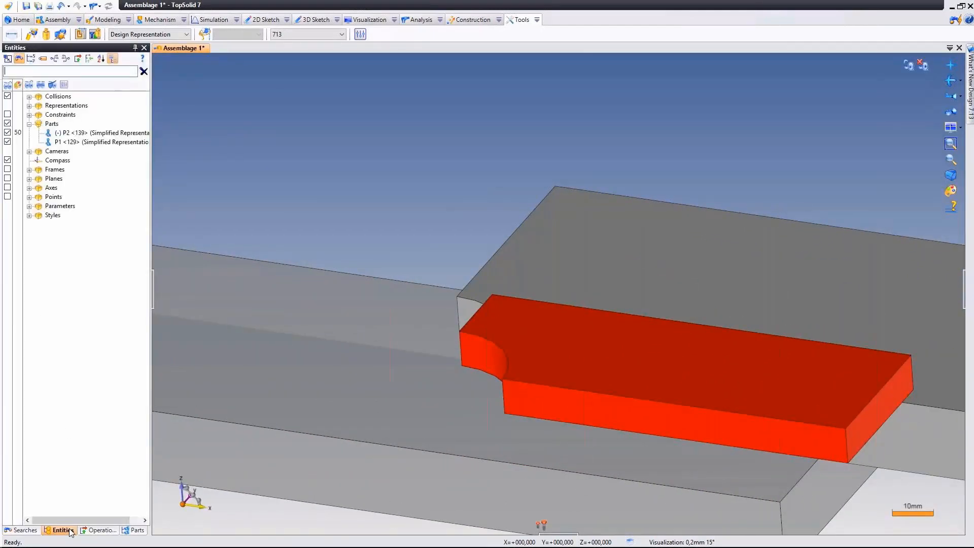
left_click(29, 96)
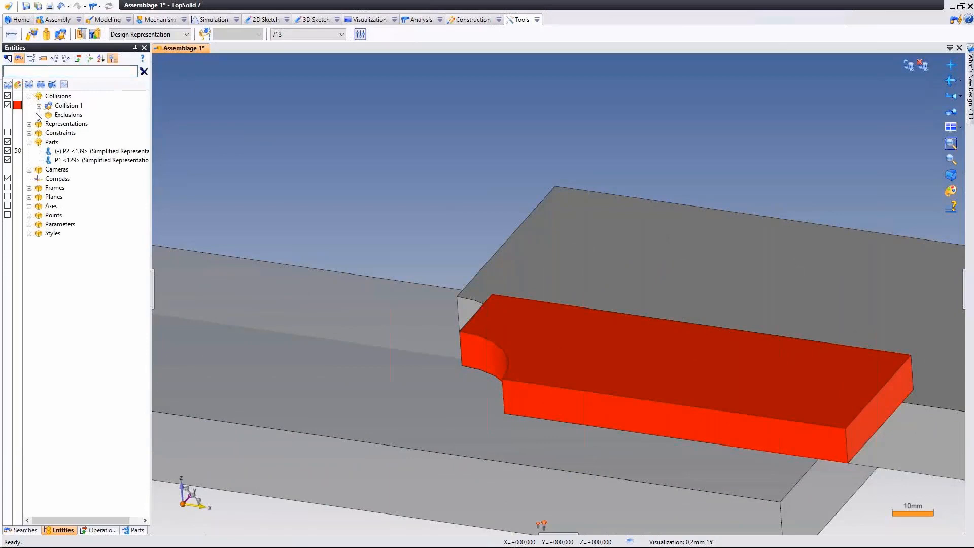
left_click(61, 106)
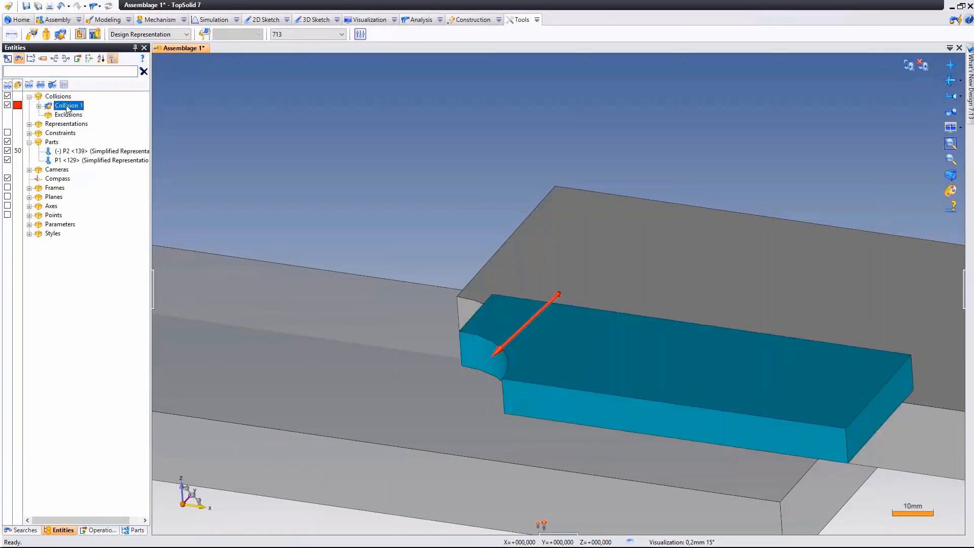
right_click(67, 107)
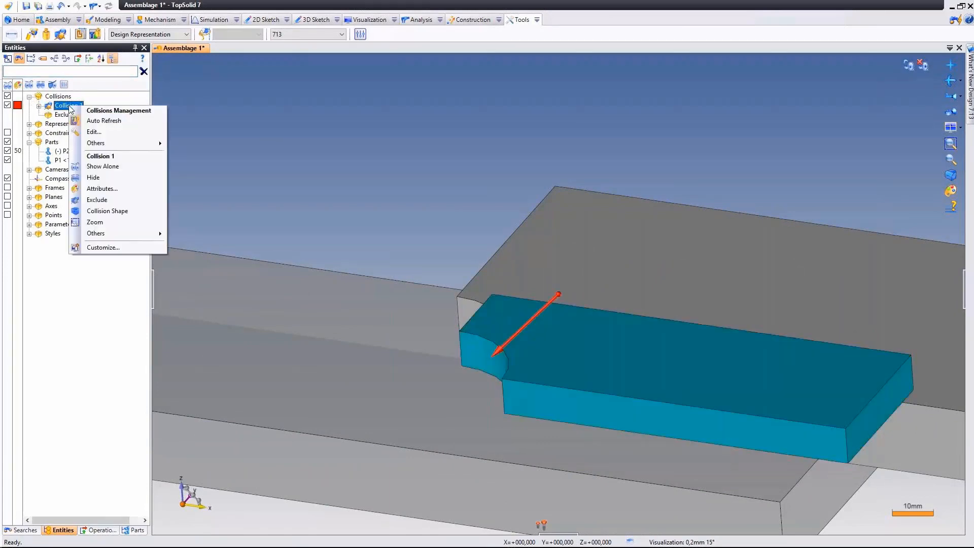
left_click(140, 210)
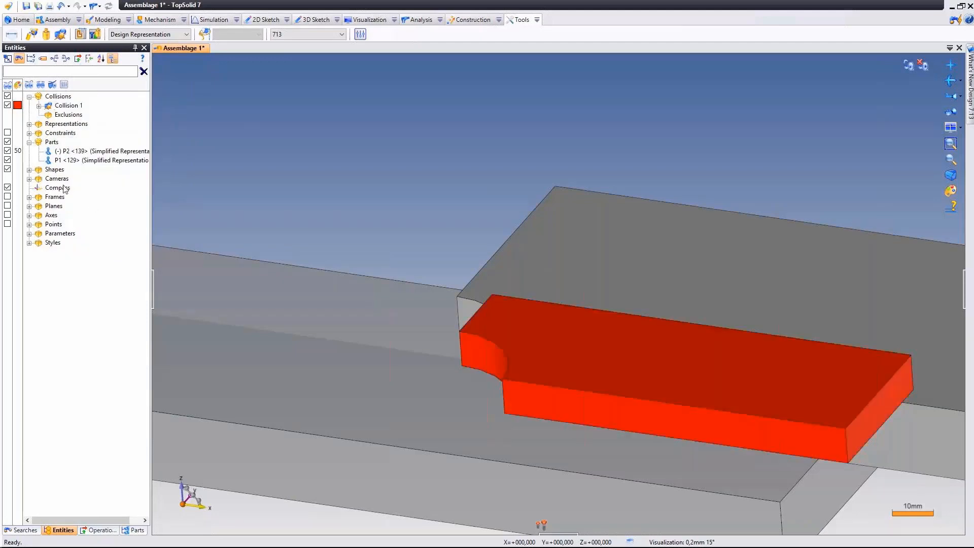
left_click(54, 169)
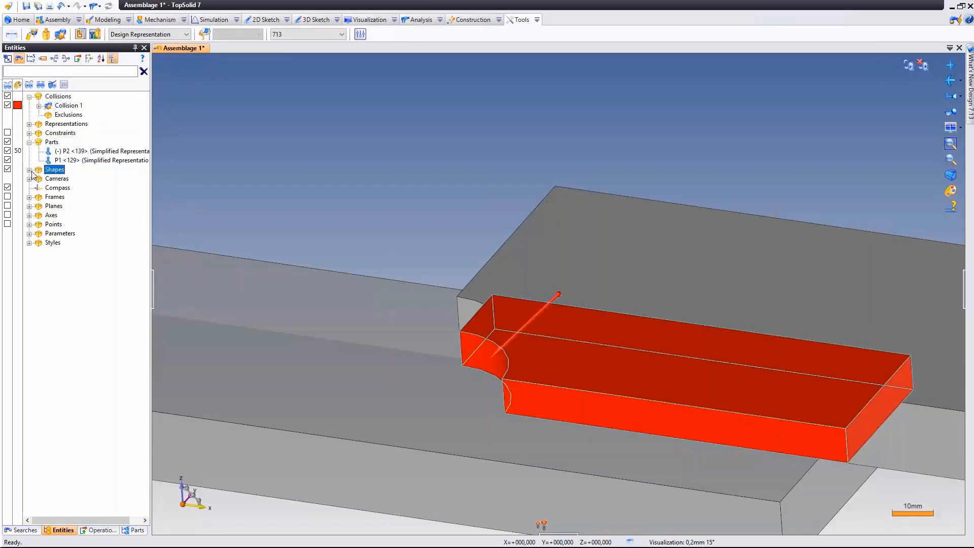
Step: Expand the Shapes folder, switch the assembly to the Modeling Stage, and select Collision Shape 1
left_click(29, 169)
left_click(76, 179)
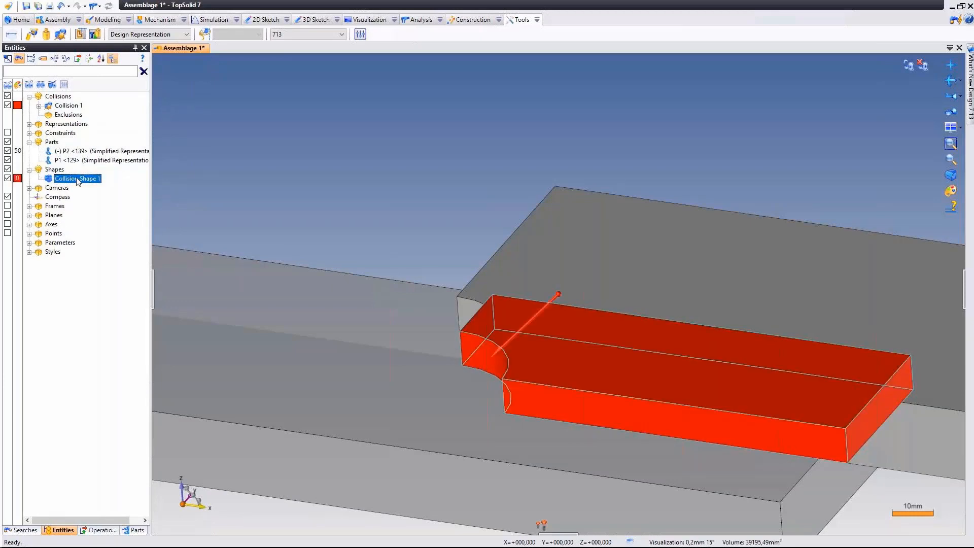
left_click(97, 6)
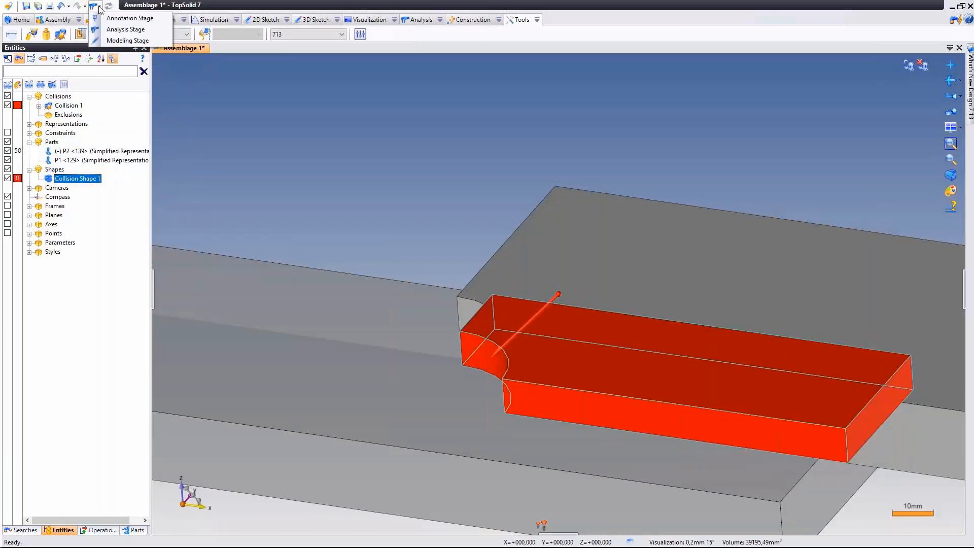
left_click(122, 41)
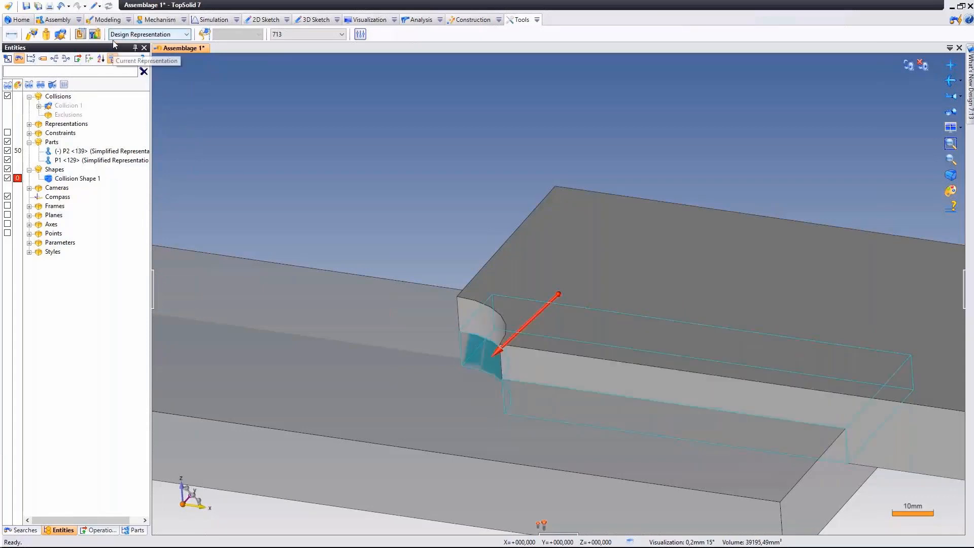
left_click(75, 178)
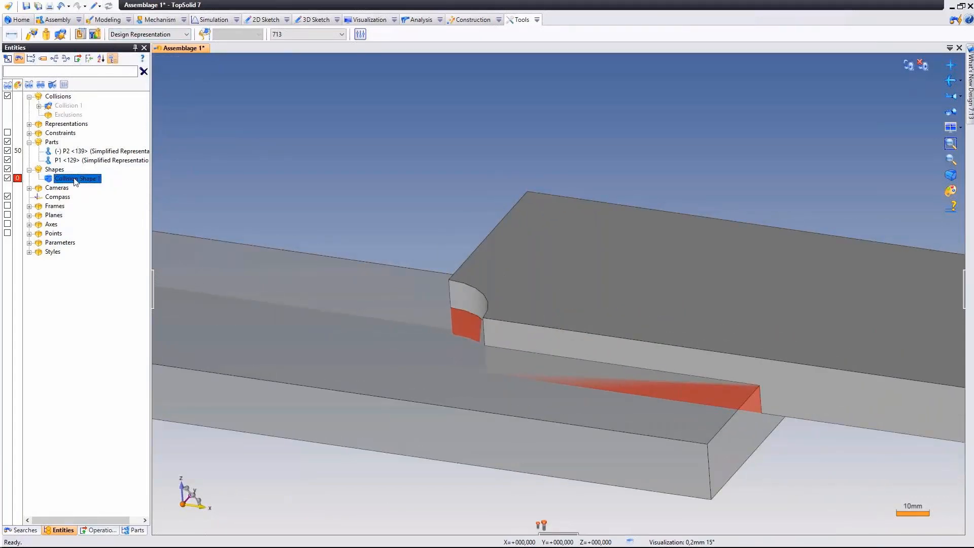
Step: Change the color attribute of Collision Shape 1 to light yellow and validate it
left_click(17, 179)
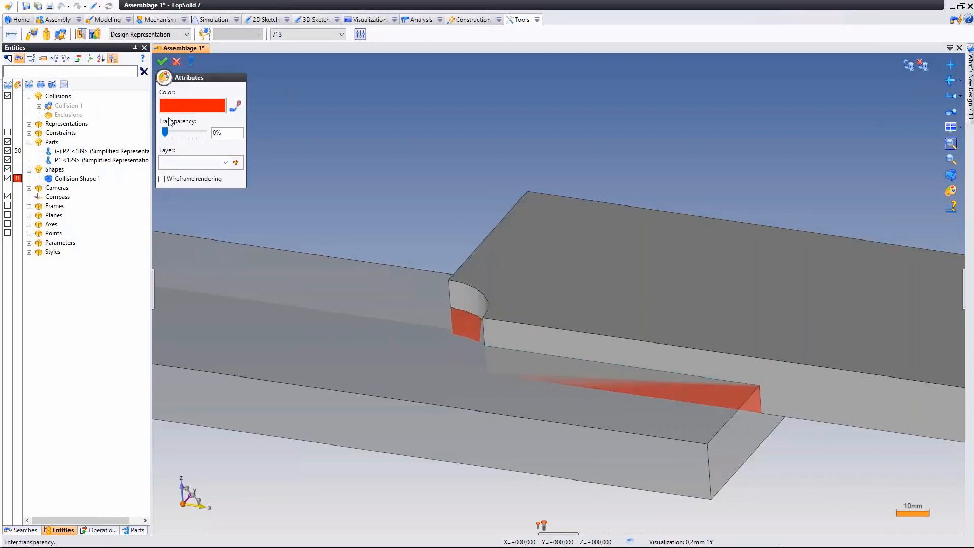
left_click(192, 106)
left_click(398, 159)
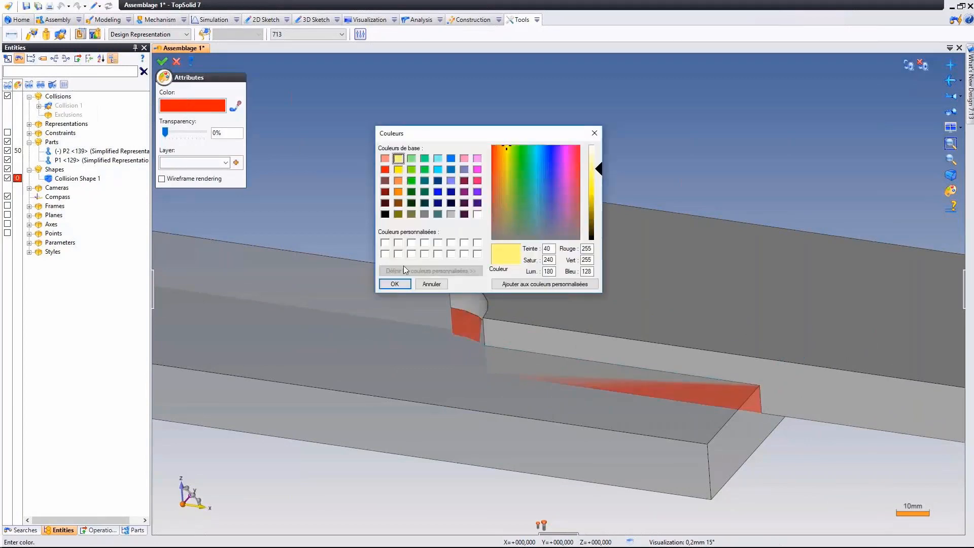
left_click(395, 284)
right_click(342, 209)
left_click(355, 204)
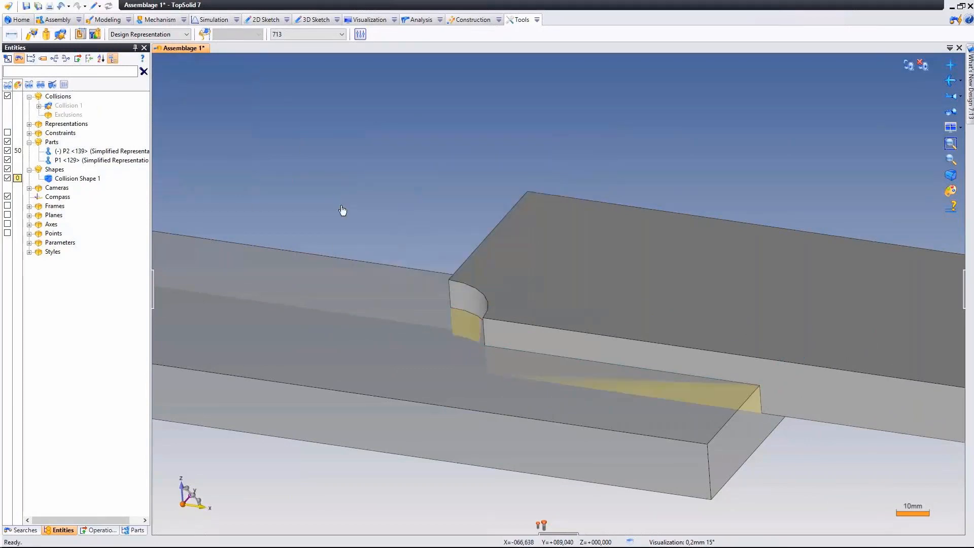
Step: Zoom to Collision Shape 1 and hide the Parts folder to isolate the shape
left_click(71, 178)
right_click(78, 178)
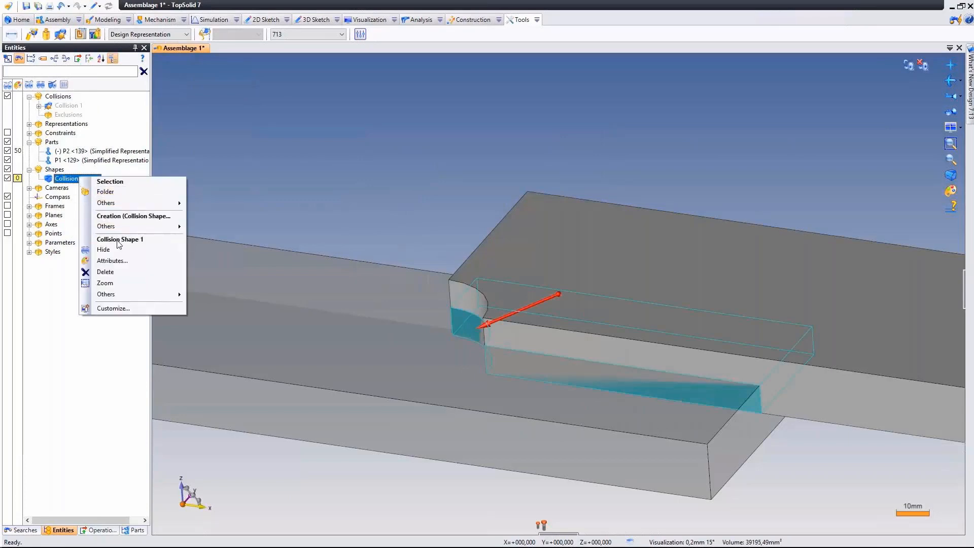
left_click(226, 192)
right_click(95, 179)
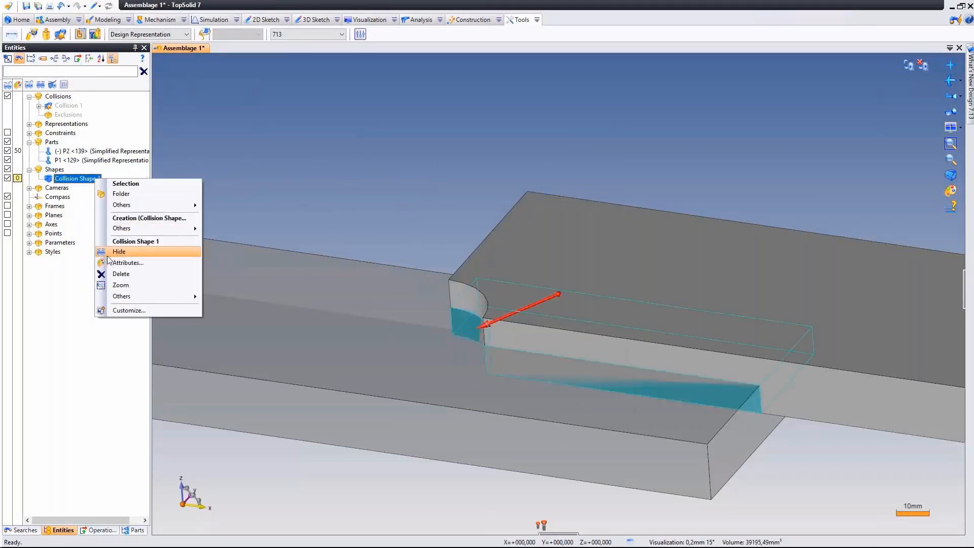
left_click(121, 287)
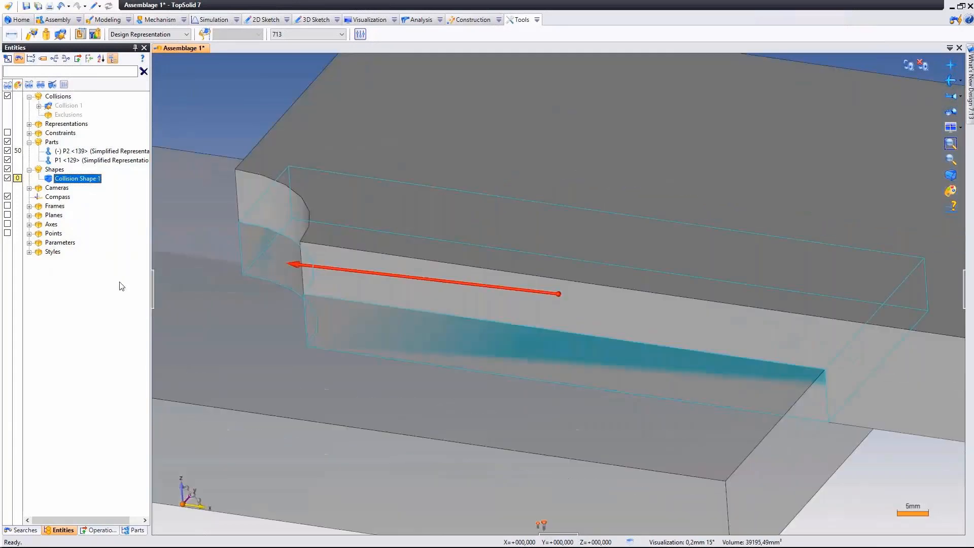
left_click(7, 141)
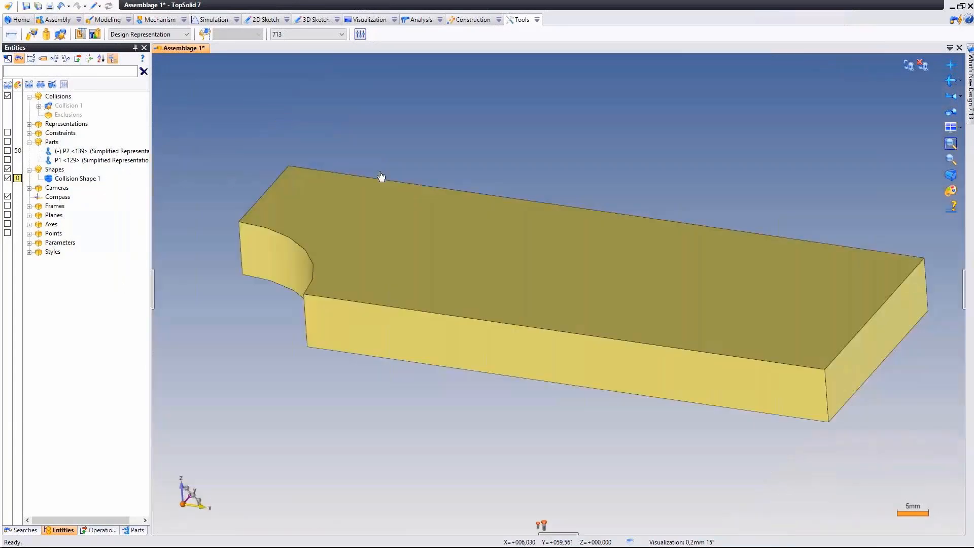
left_click(370, 229)
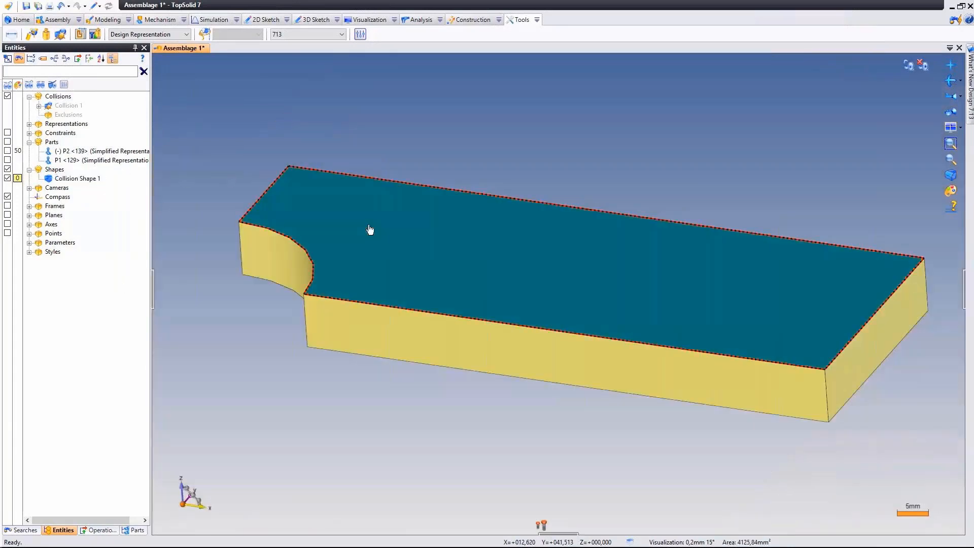
left_click(375, 104)
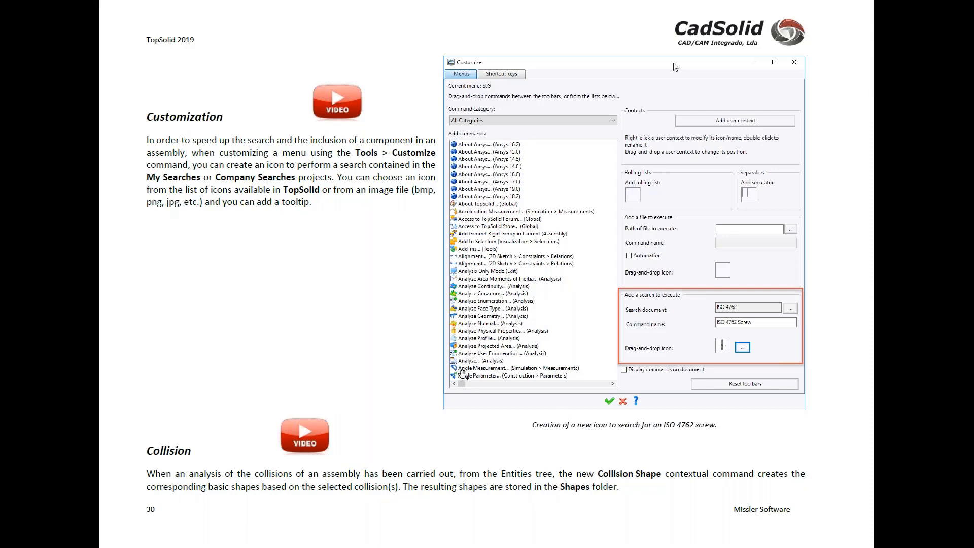
Step: Continue to the next page of the TopSolid 2019 PDF, starting with the Derivation section
scroll(522, 351, "down", 2)
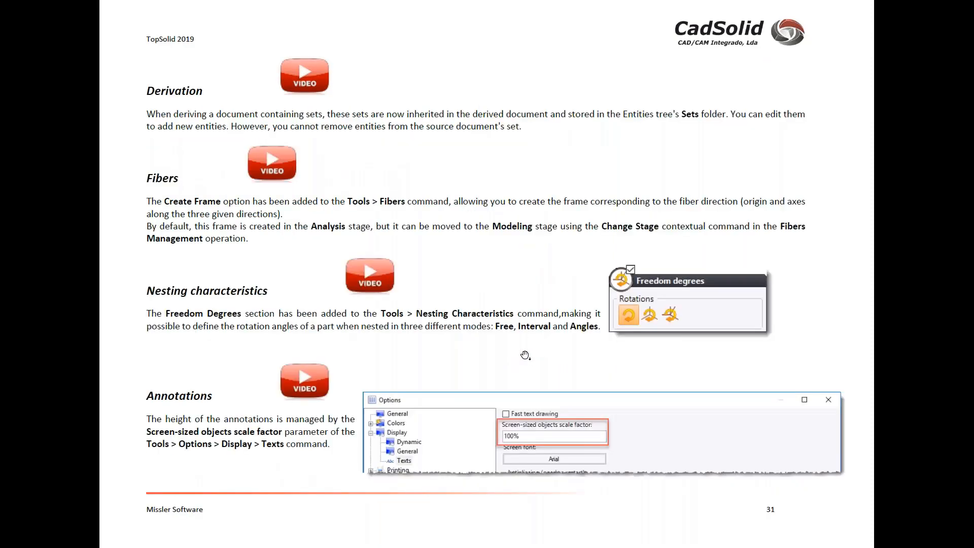
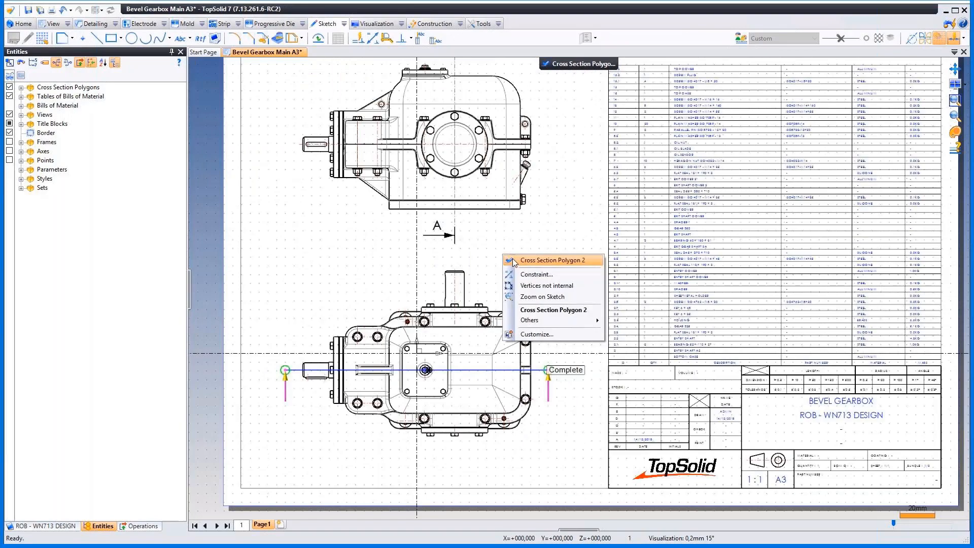
Step: Validate Cross Section Polygon 2 on the gearbox's lower view and show the Bevel Gearbox Main A3 drafting in the project tree
left_click(516, 258)
scroll(517, 274, "down", 1)
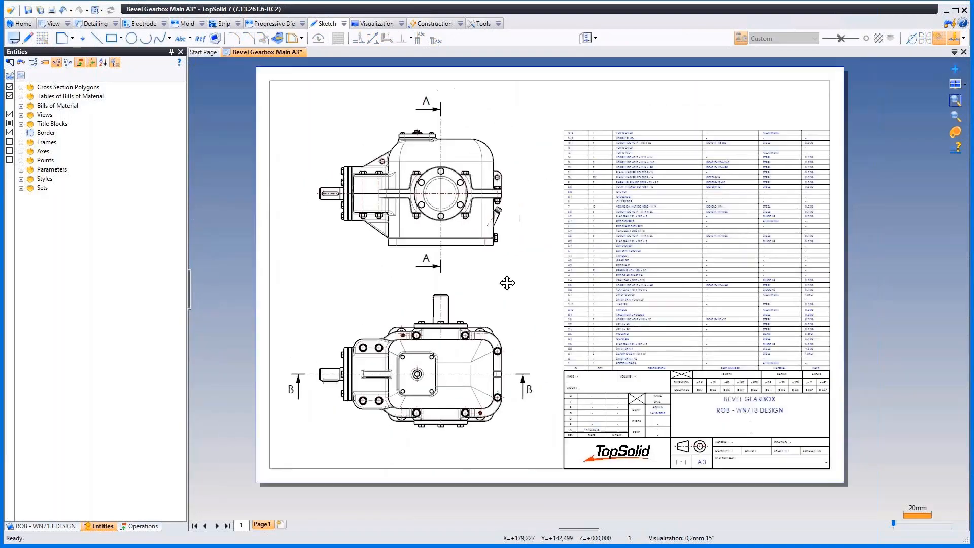
right_click(298, 53)
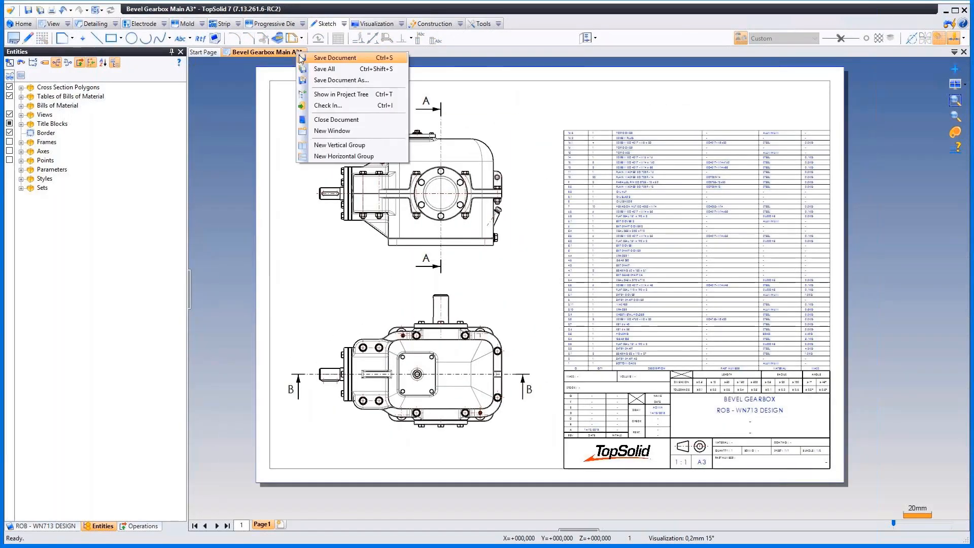
left_click(321, 94)
Step: Create a Drafting Bundle document in the Draft Bundle Views folder and include page 1 of Bevel Gearbox Main A3
right_click(70, 140)
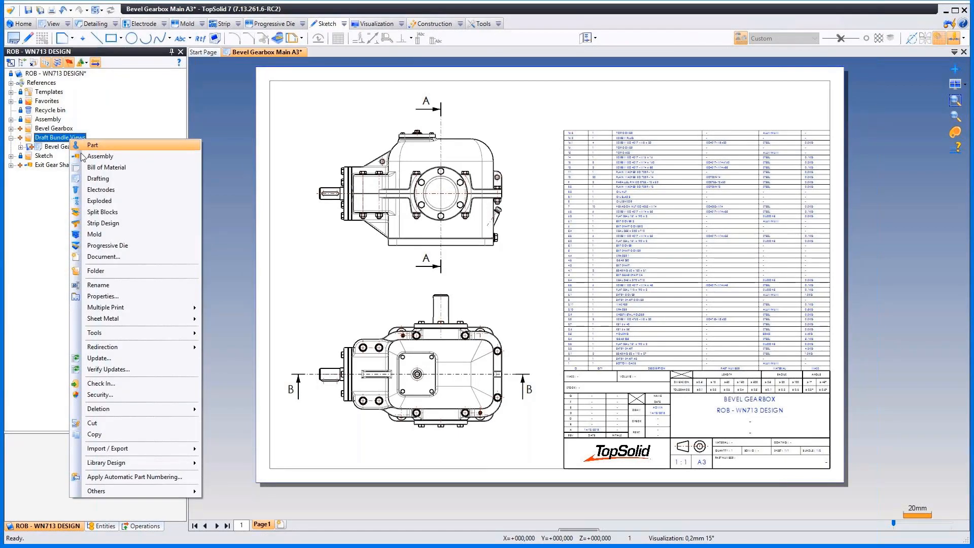
left_click(130, 260)
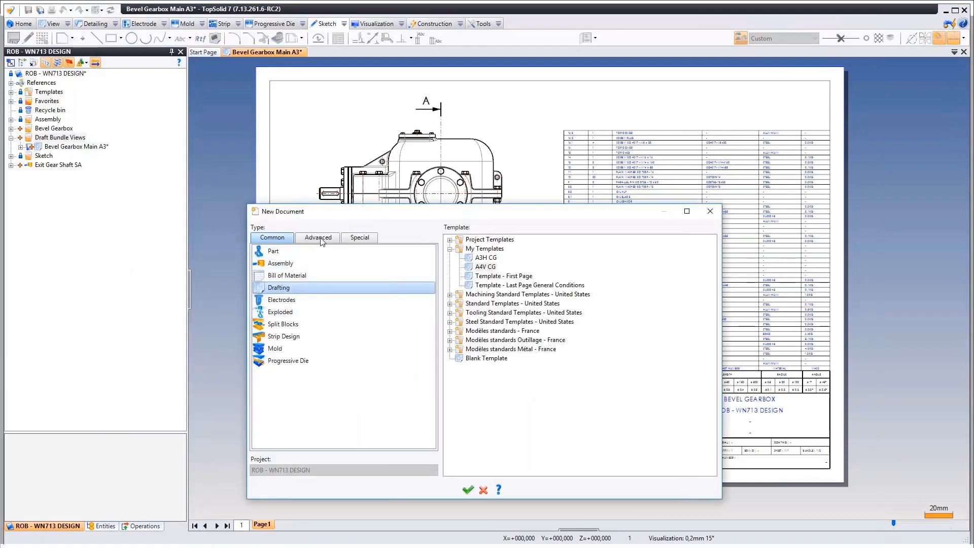
left_click(319, 238)
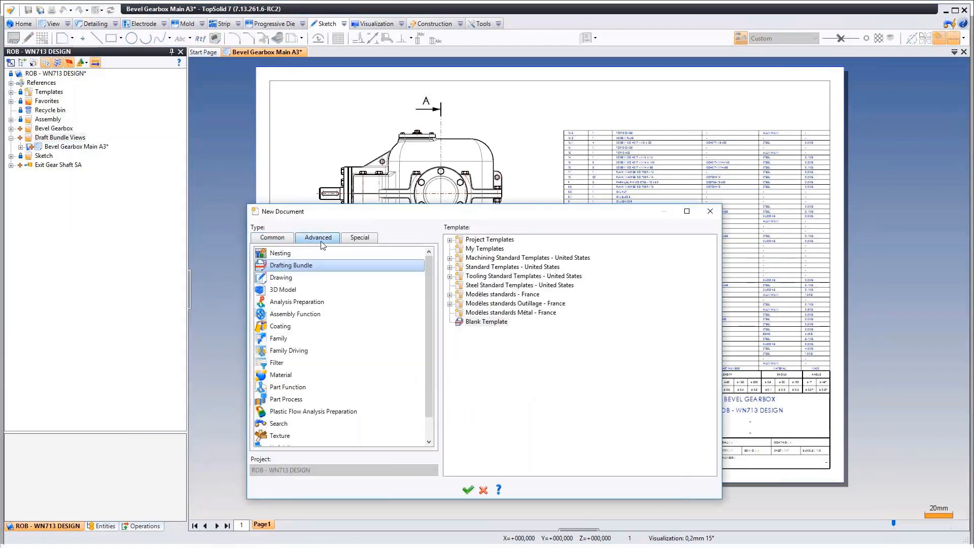
left_click(323, 267)
double_click(323, 267)
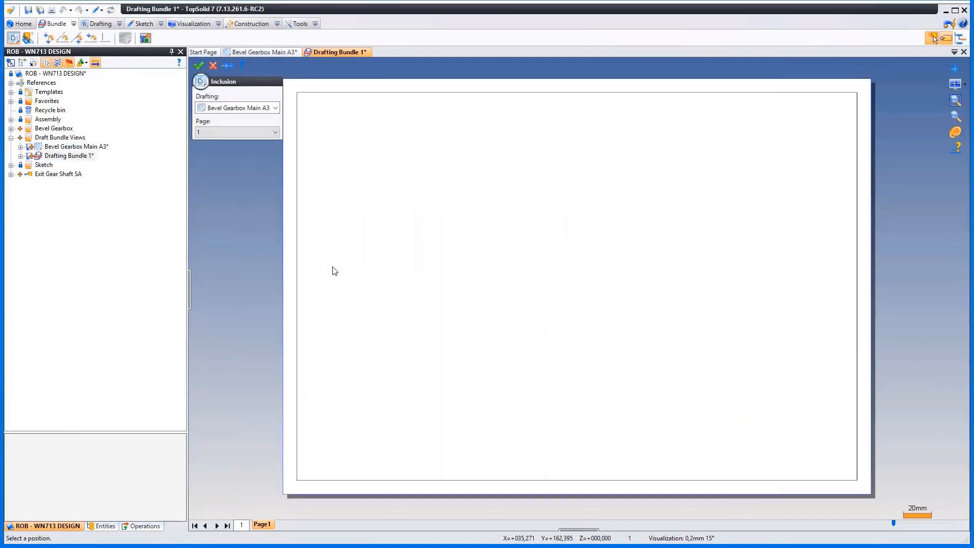
right_click(332, 267)
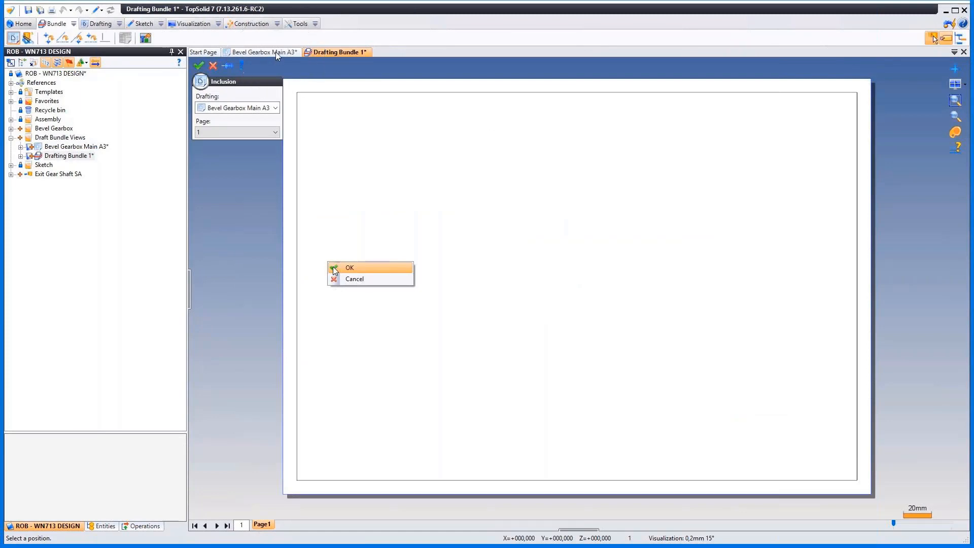
left_click(335, 268)
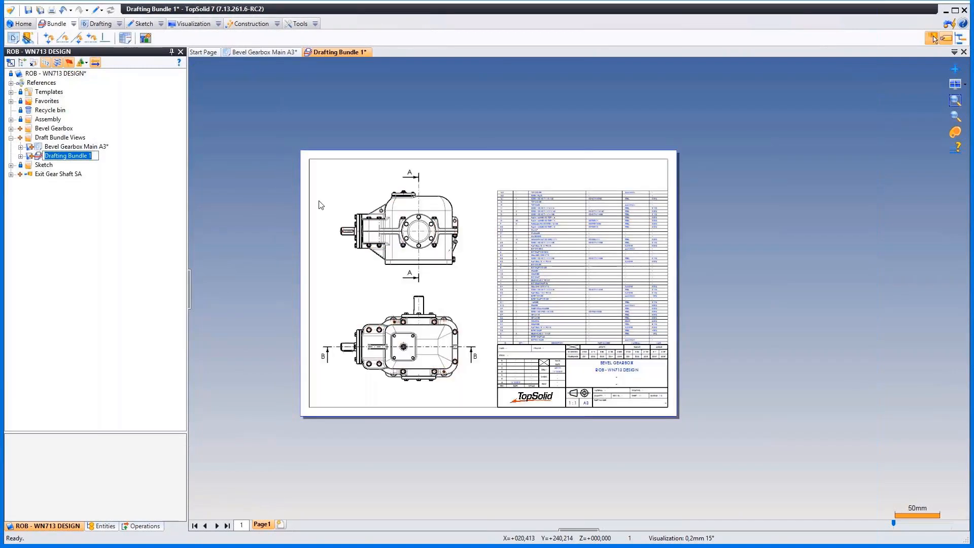
Step: Include a new A4 drafting in the bundle, placing it to the right of the A3 sheet
left_click(99, 25)
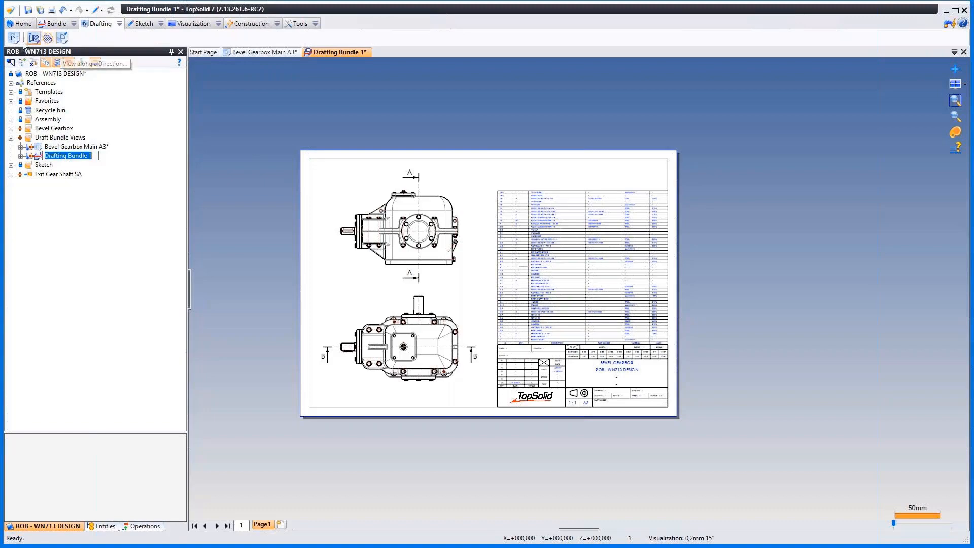
left_click(61, 40)
left_click(407, 453)
double_click(297, 267)
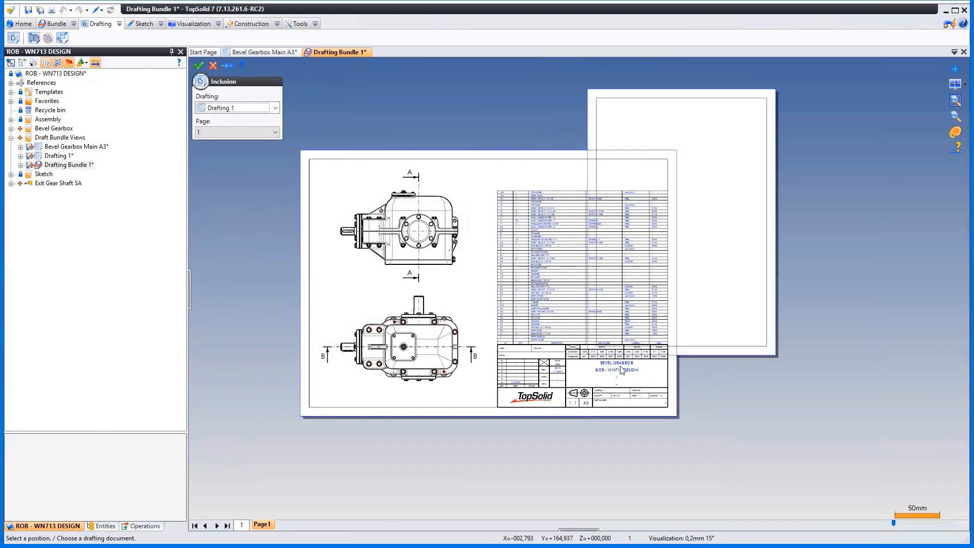
left_click(705, 388)
Step: Constrain the A4 sheet's left edge to the right edge of the A3 sheet and validate the positioning
left_click(705, 389)
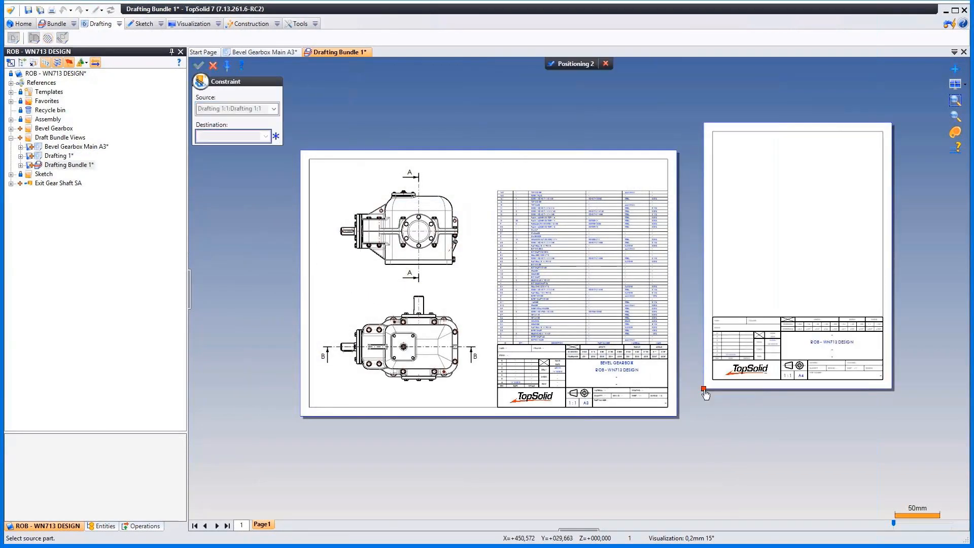
left_click(677, 413)
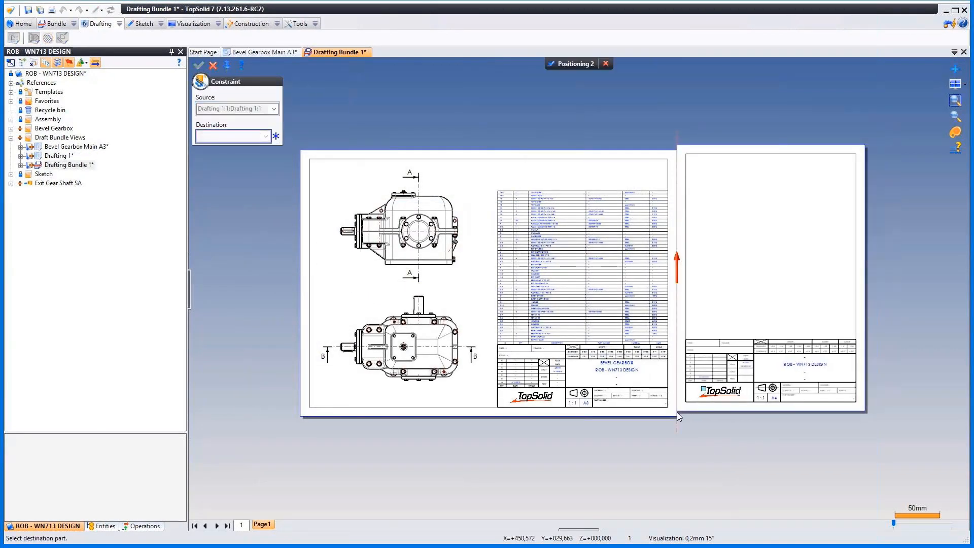
left_click(573, 65)
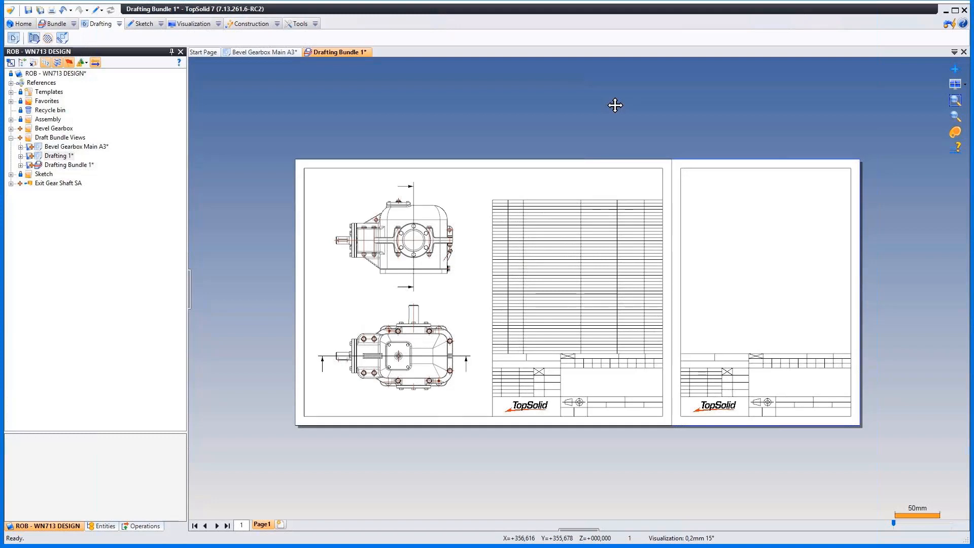
Step: Launch a bundle Cross Section with Bevel Gearbox Main A3 as source drafting and Drafting 1 as target drafting
left_click(33, 39)
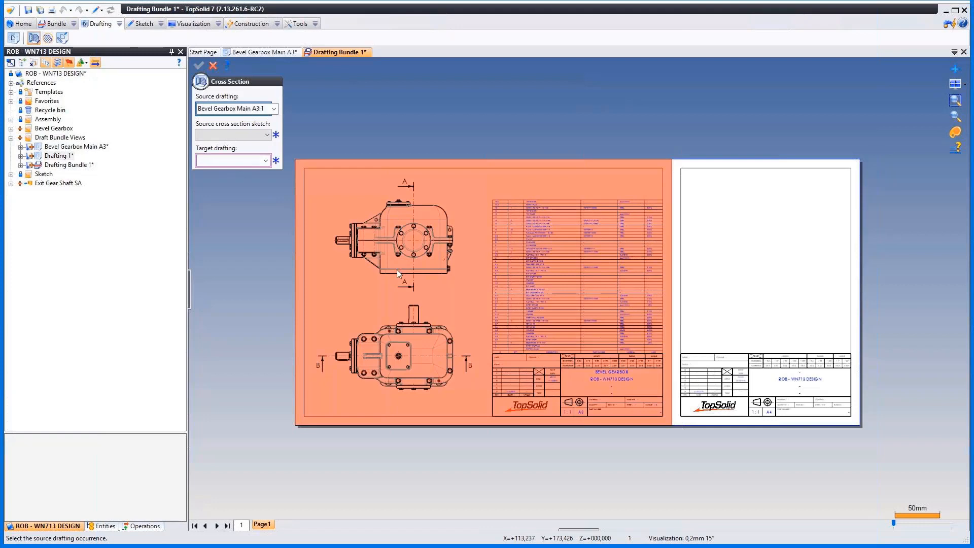
left_click(397, 269)
left_click(681, 337)
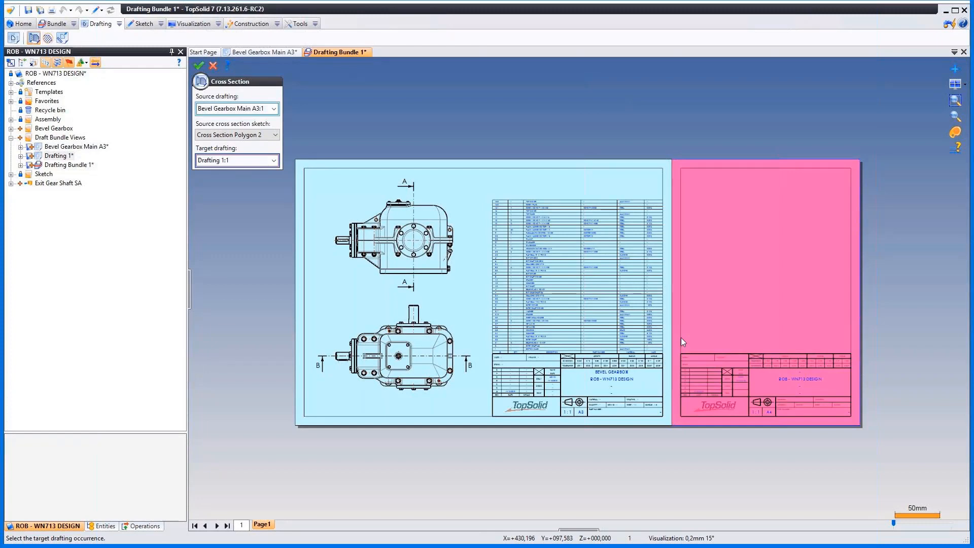
key("Return")
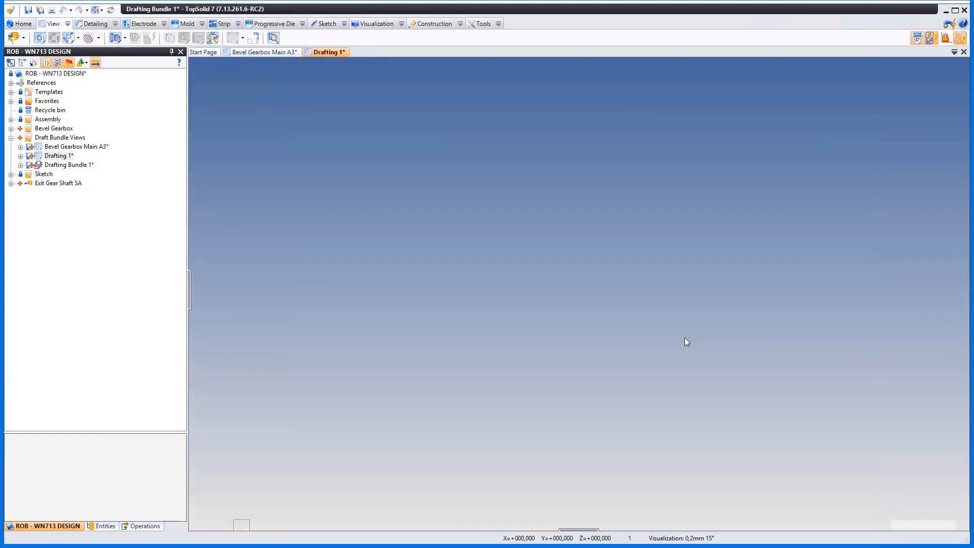
Step: Set the source polygon to Cross Section Polygon 1 and place section view A-A in the A4 drafting at 3:2 scale
mouse_move(769, 292)
middle_mouse_down()
mouse_move(686, 275)
mouse_move(610, 221)
mouse_move(590, 258)
middle_mouse_up()
scroll(676, 259, "up", 4)
scroll(610, 220, "down", 1)
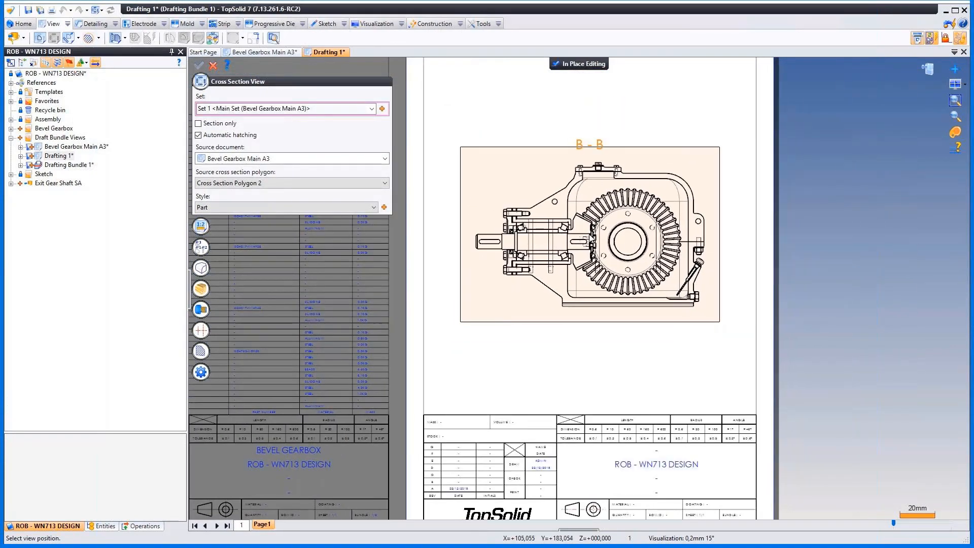
left_click(367, 183)
left_click(370, 193)
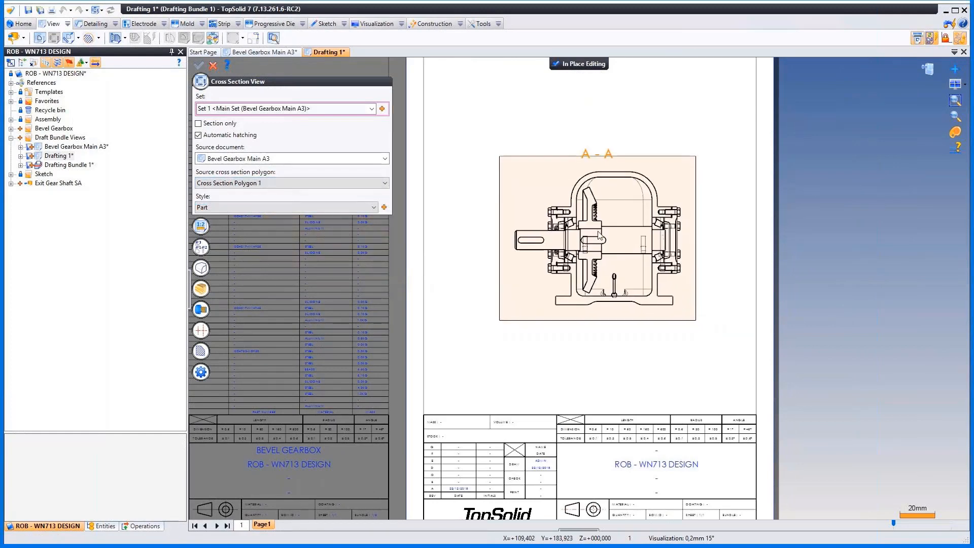
left_click(595, 230)
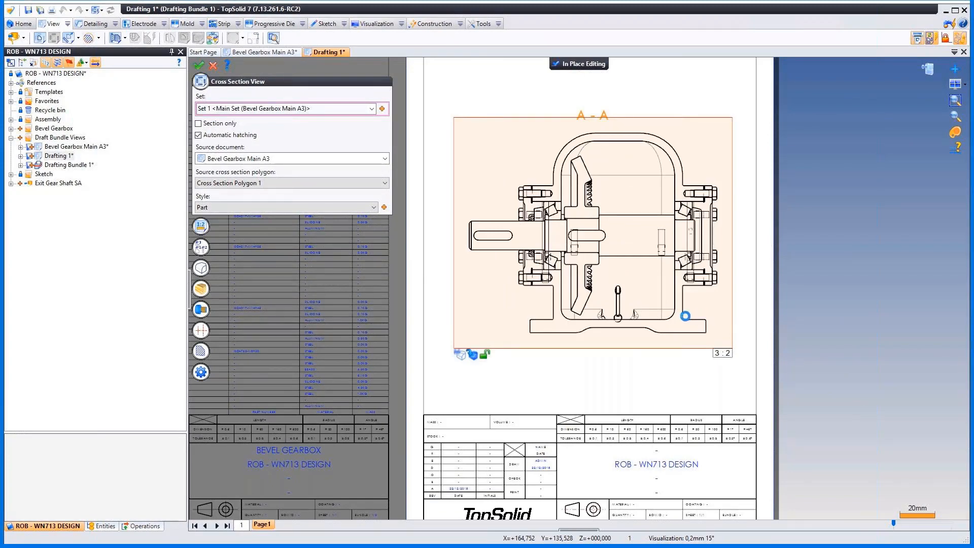
middle_click_drag(685, 316, 631, 311)
scroll(630, 311, "down", 2)
middle_click_drag(685, 289, 689, 333)
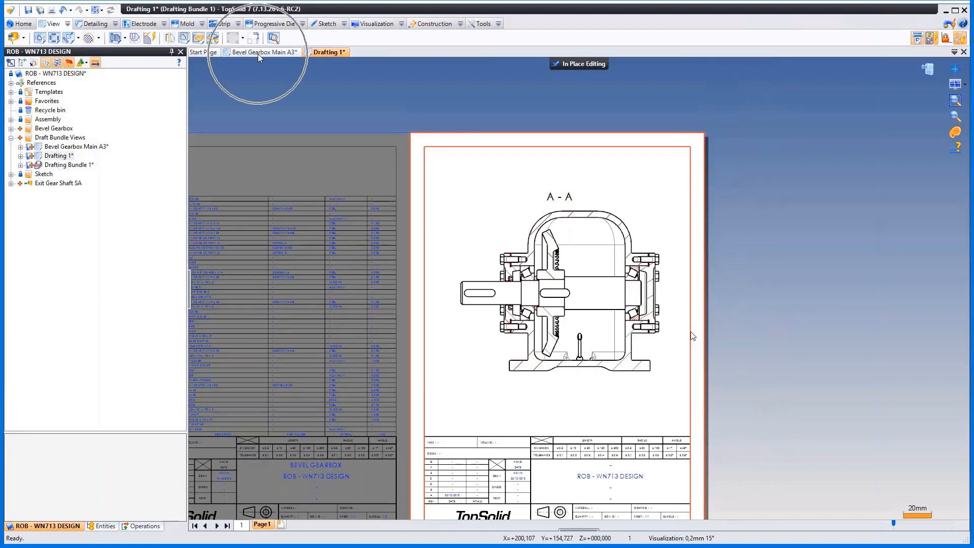
Step: Dimension the protruding shaft's diameter in section view A-A with the A4 drafting shown alone, and finish the in-place editing
scroll(739, 323, "down", 2)
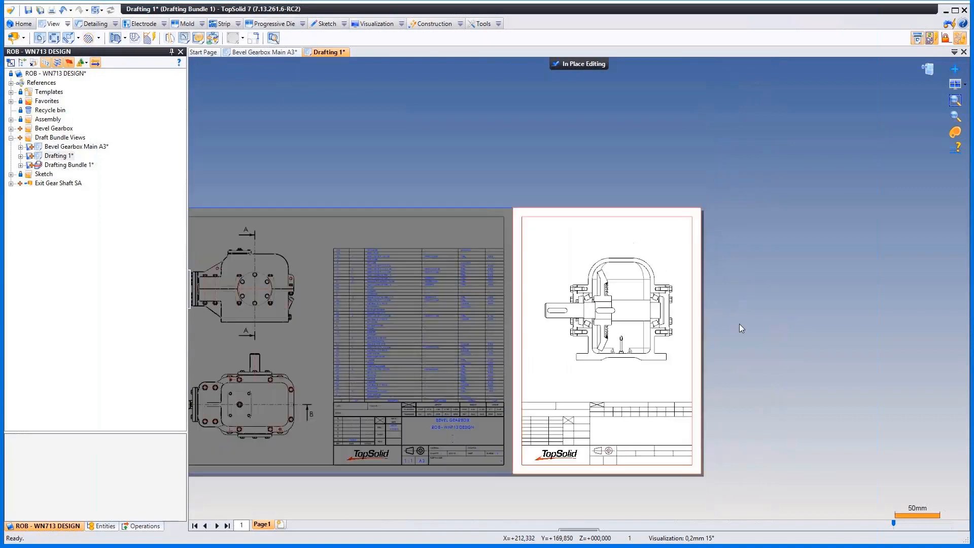
left_click(926, 70)
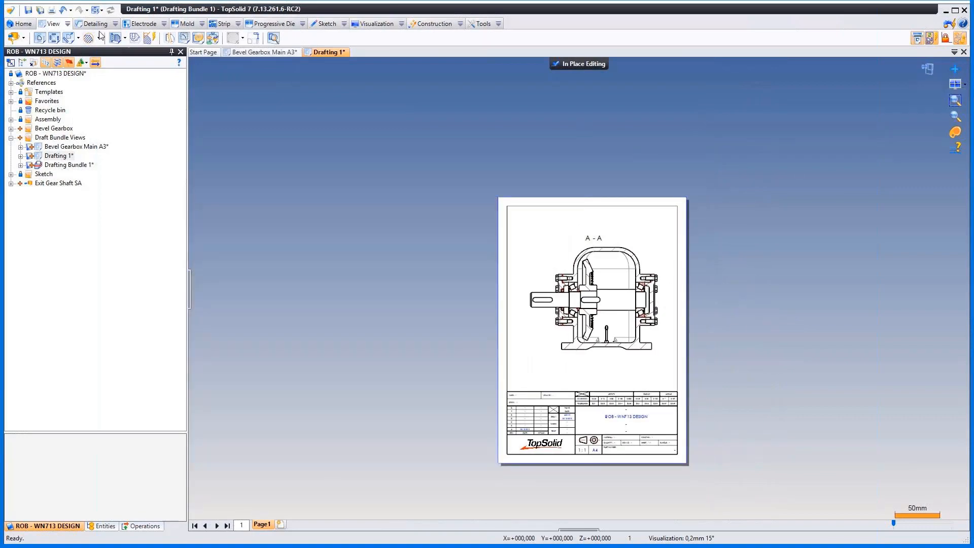
left_click(96, 24)
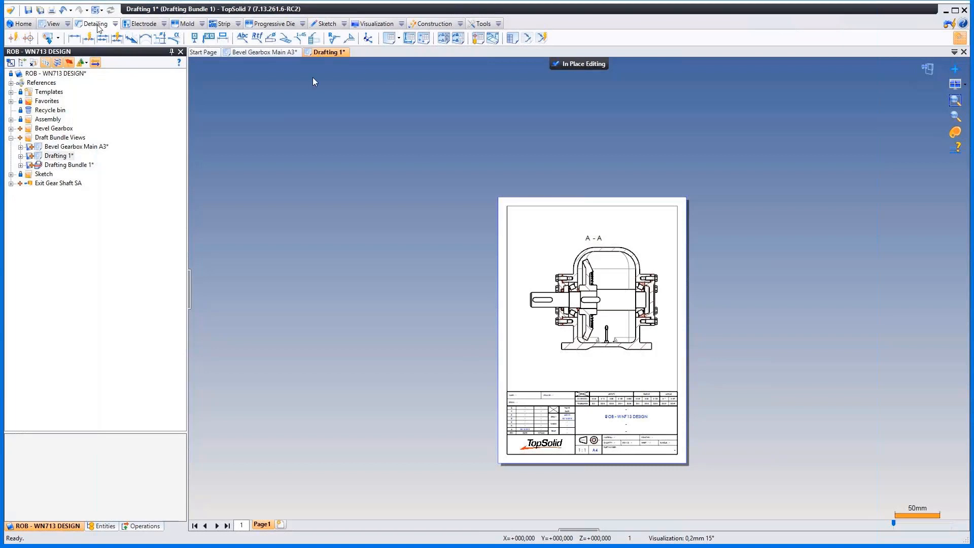
left_click(74, 38)
scroll(548, 304, "up", 2)
scroll(548, 304, "up", 2)
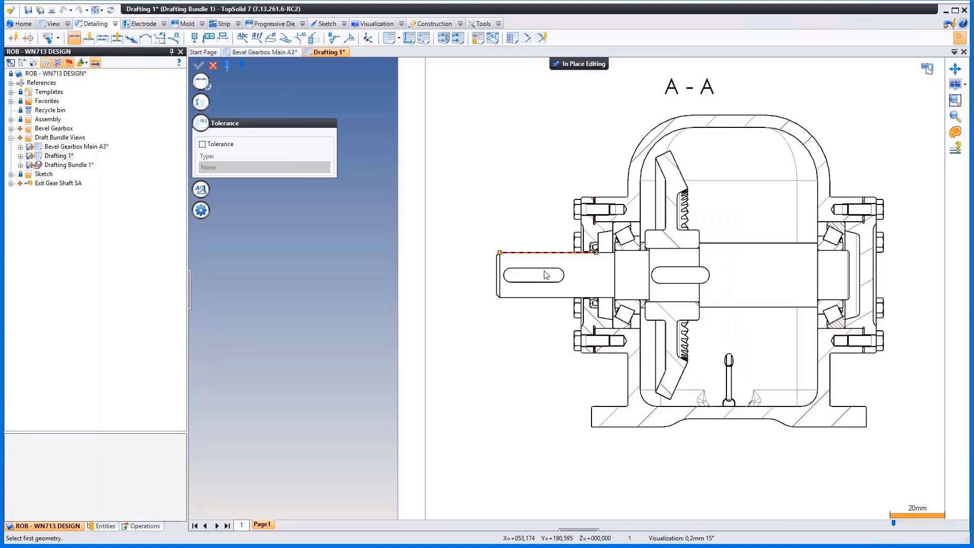
left_click(547, 298)
left_click(477, 281)
scroll(516, 185, "down", 3)
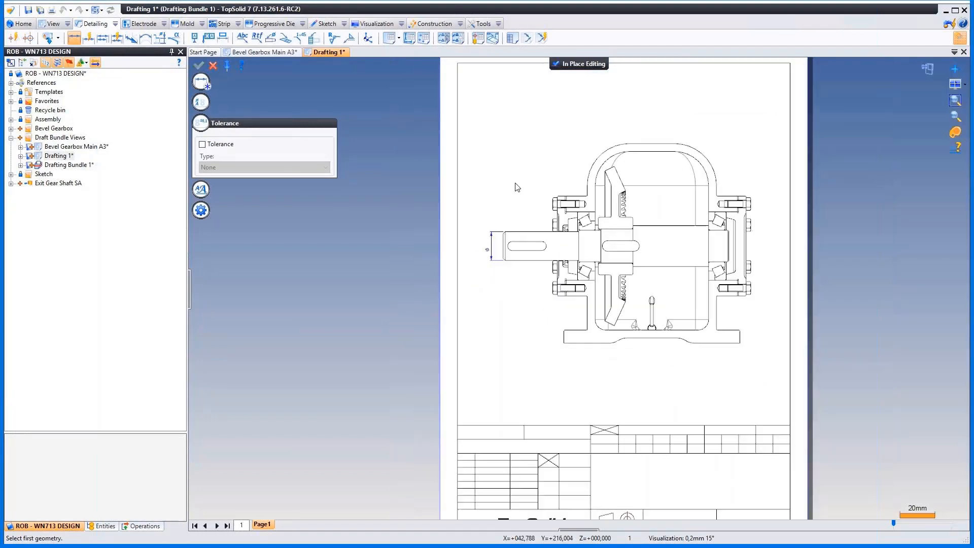
left_click(579, 67)
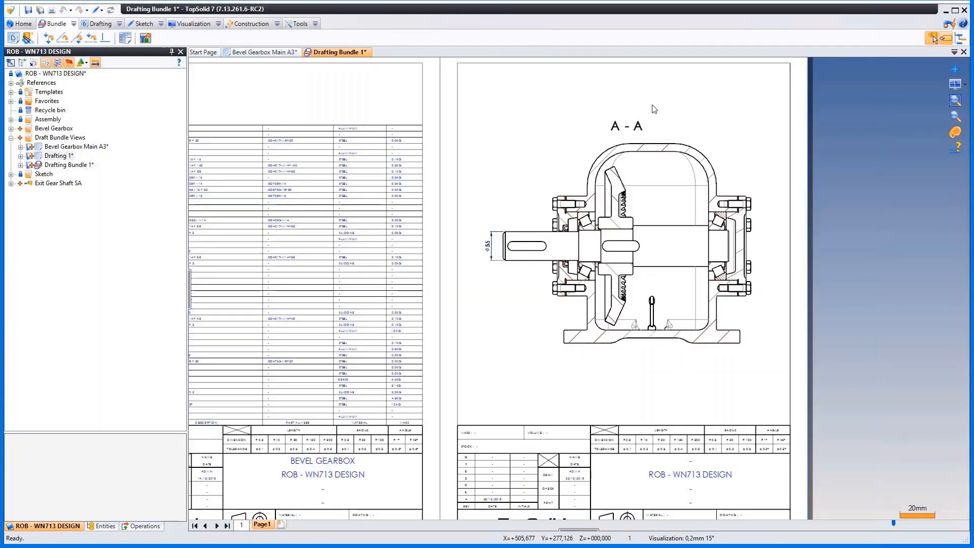
left_click(953, 107)
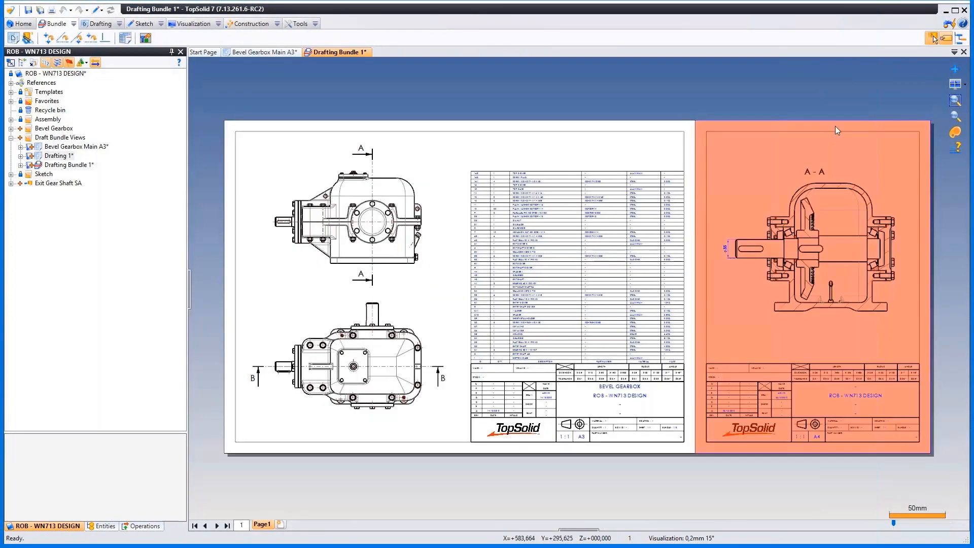
Step: Update the bundle's table of contents and check the bundle numbering in the title blocks of both sheets
left_click(125, 39)
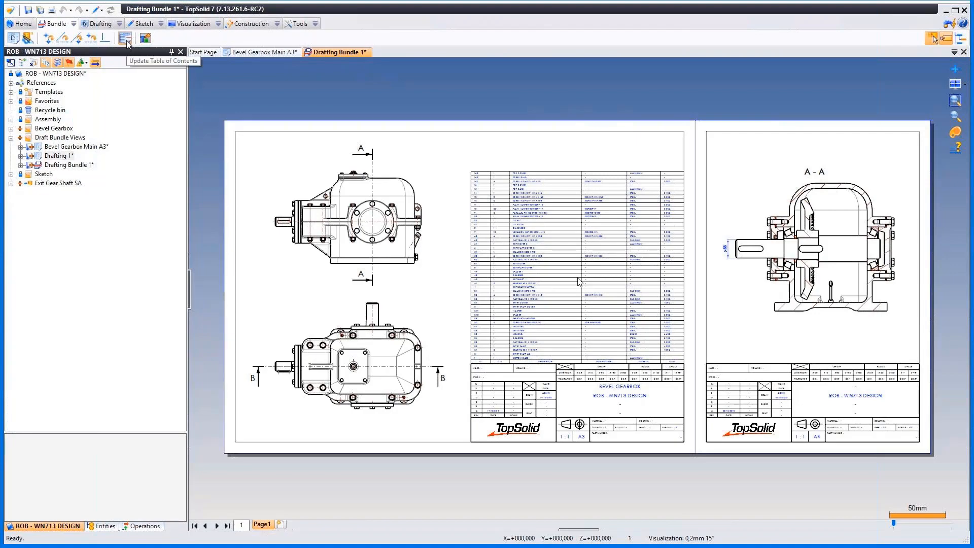
scroll(684, 424, "up", 6)
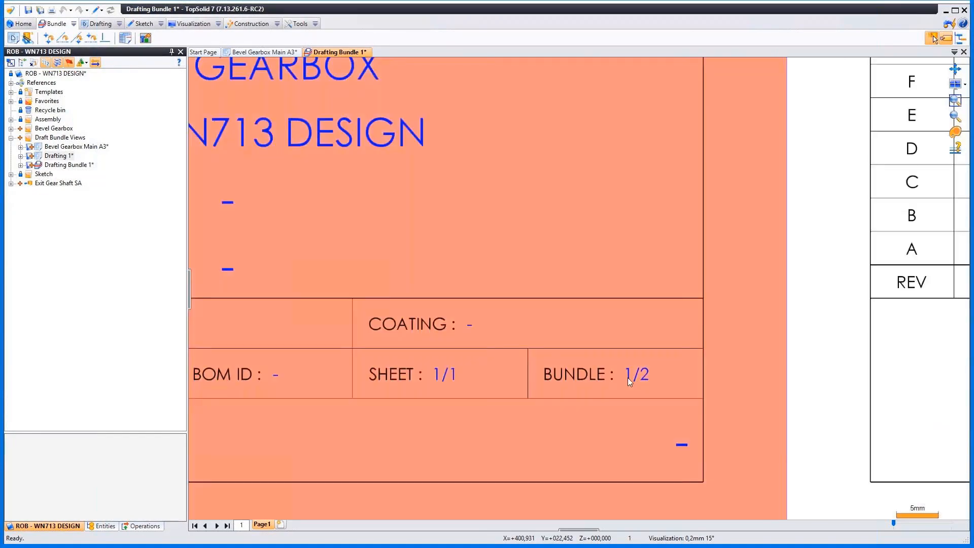
middle_click_drag(816, 376, 341, 334)
middle_click_drag(852, 340, 279, 325)
middle_click_drag(792, 328, 323, 328)
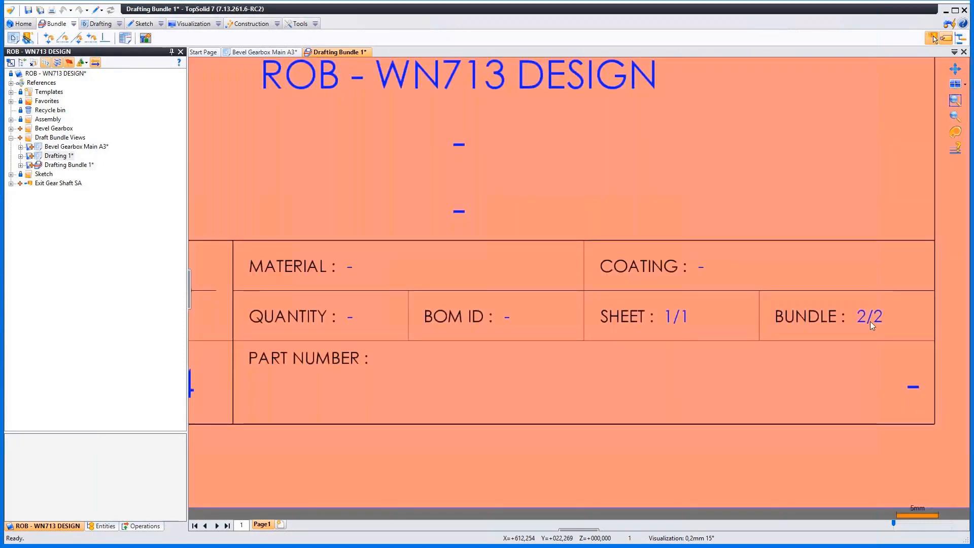
left_click(957, 103)
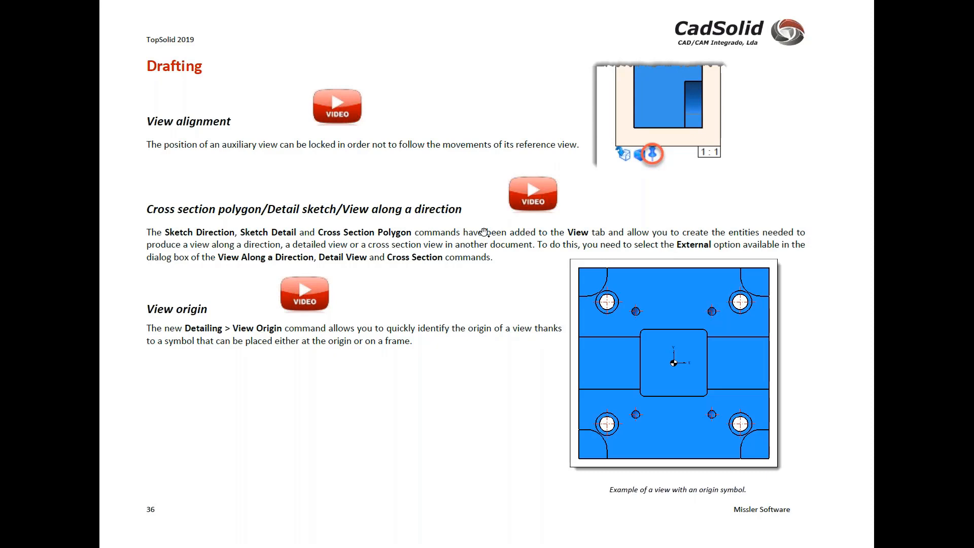
scroll(485, 232, "down", 1)
scroll(546, 297, "up", 1)
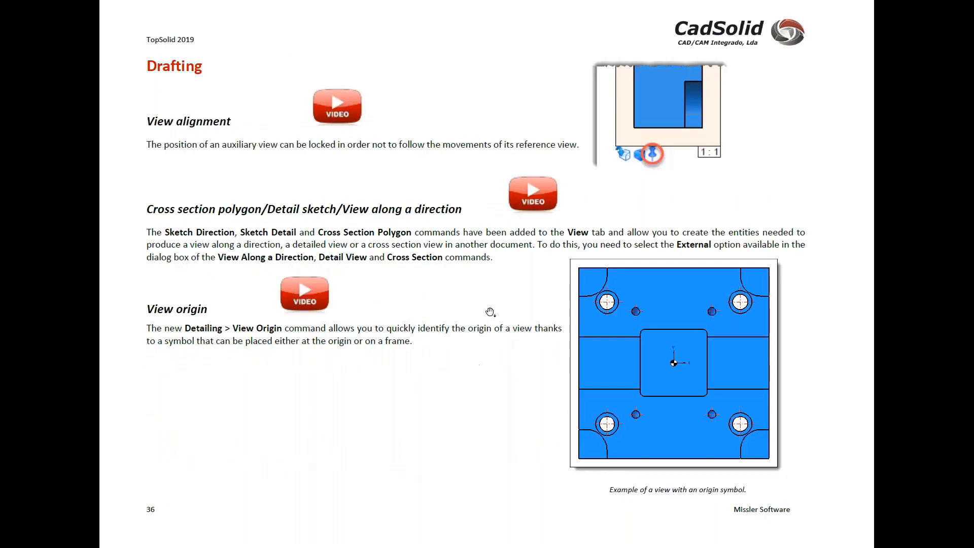